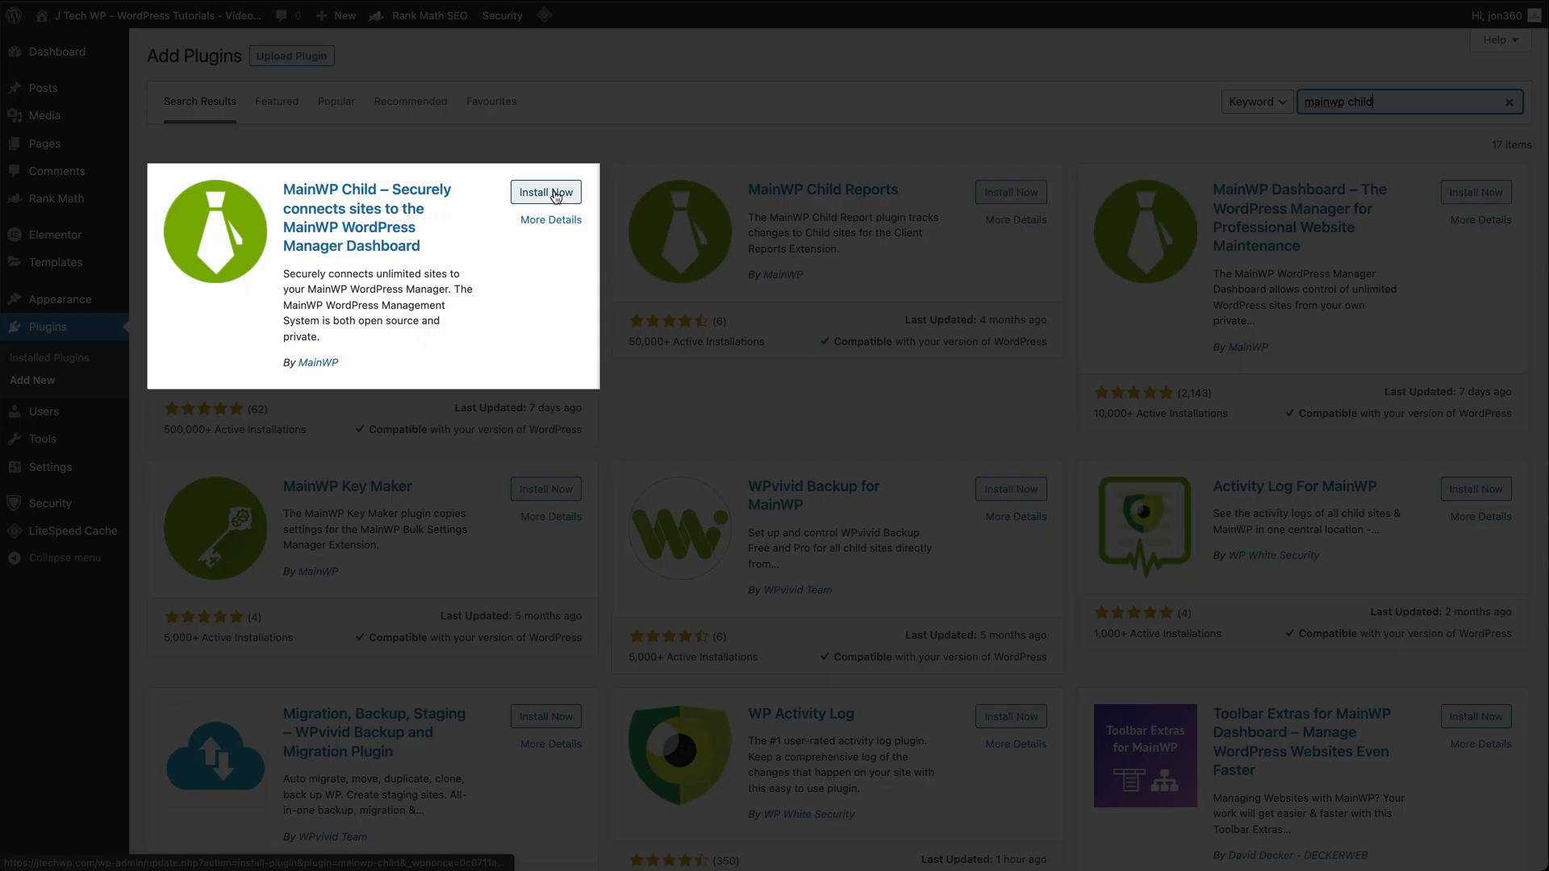
Step: Install the MainWP Child plugin from the plugin search results
{"action": "left_click", "coordinate": [542, 192]}
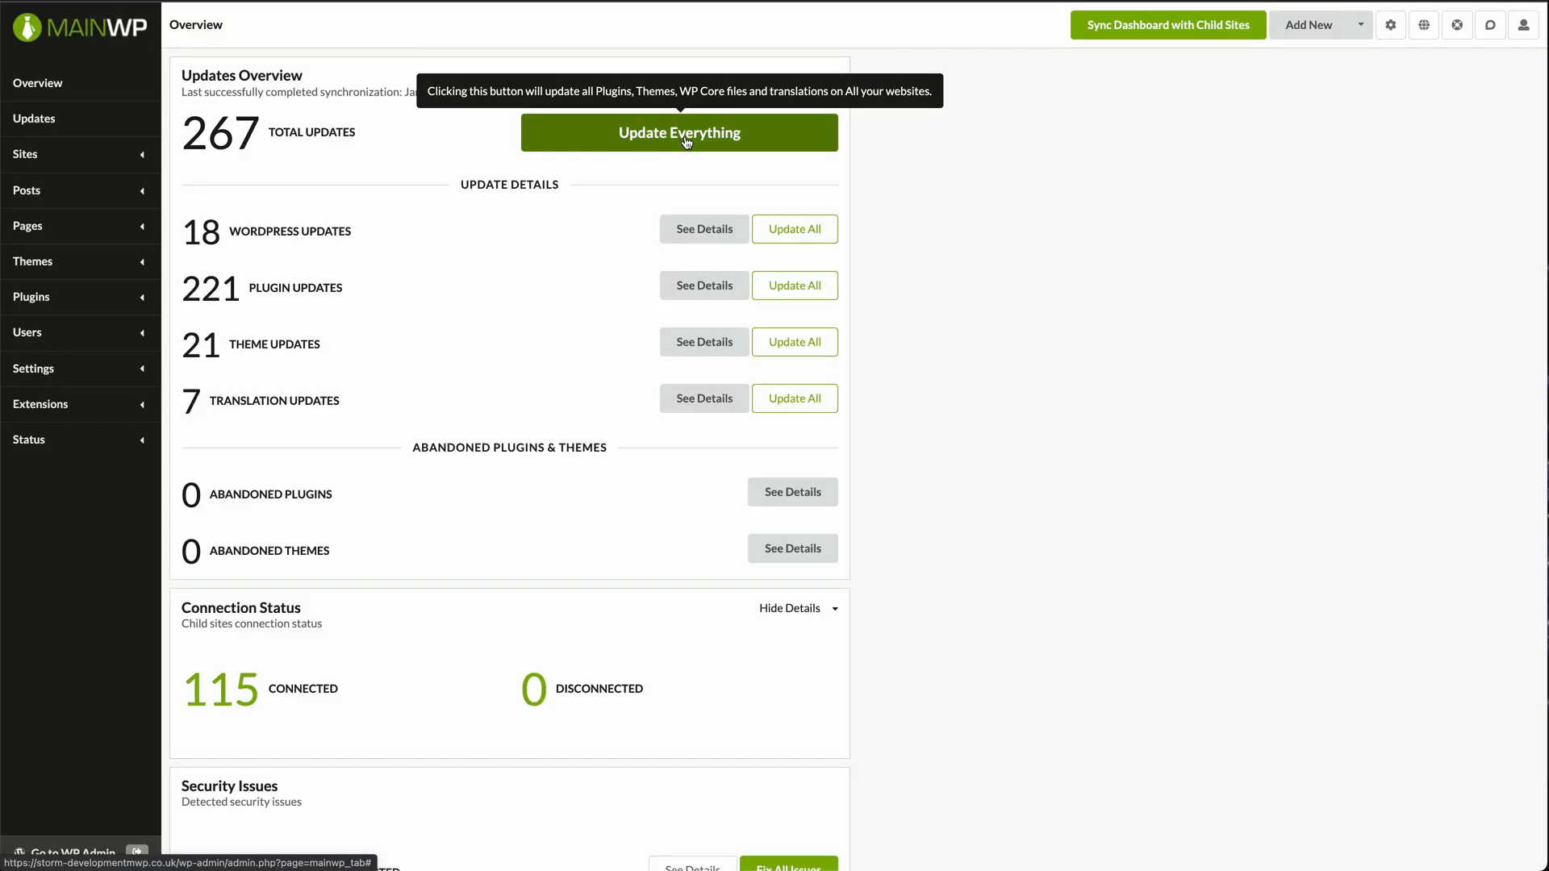
Step: Run the update of everything on all child sites, and select and update all listed plugins
{"action": "left_click", "coordinate": [686, 143]}
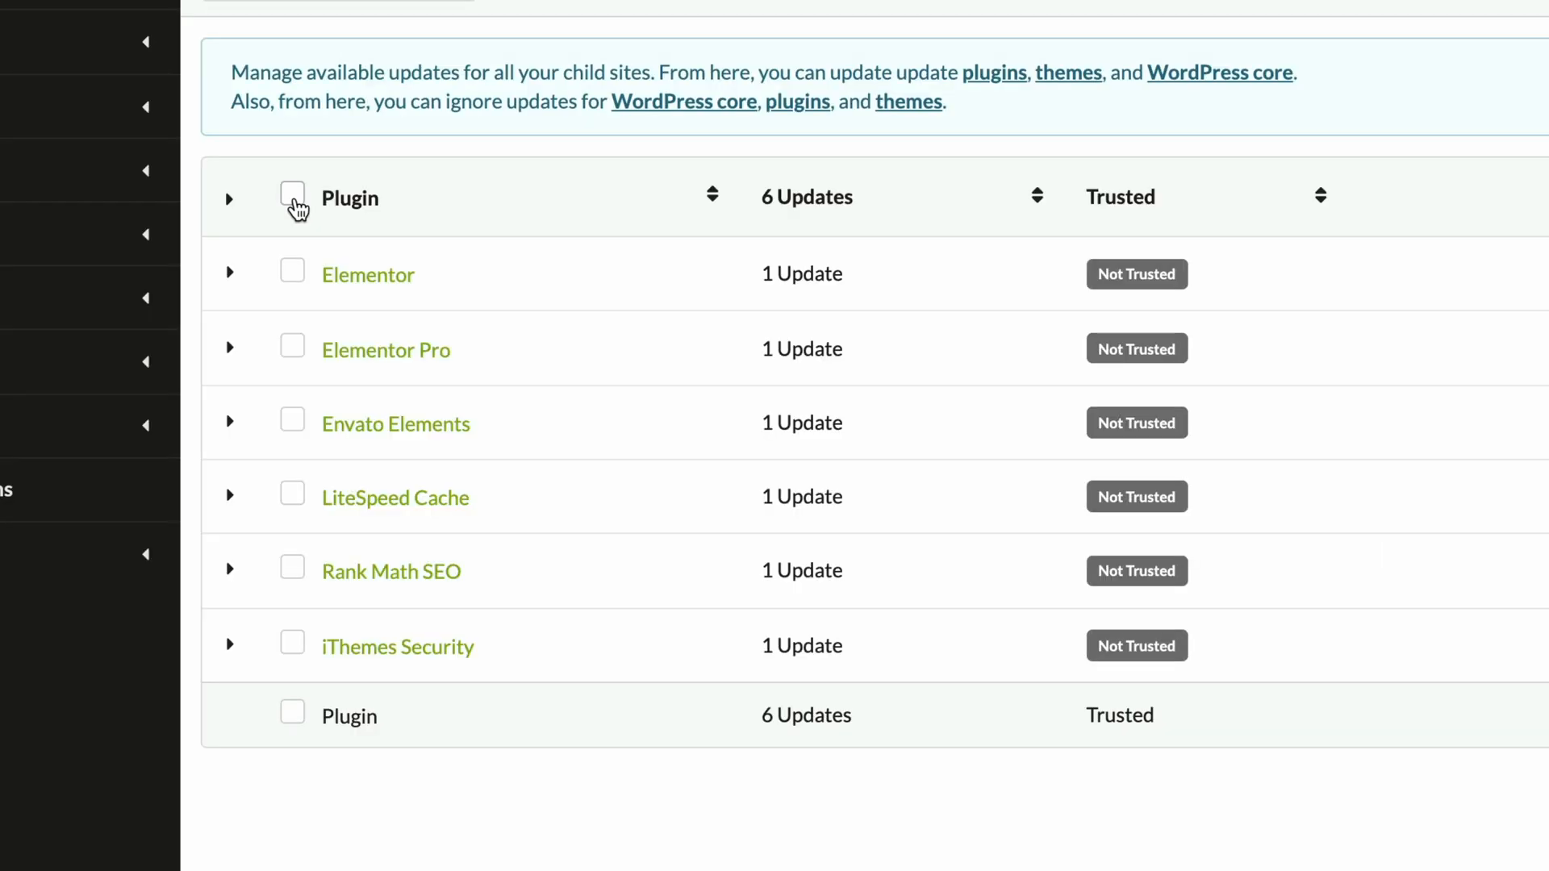
{"action": "left_click", "coordinate": [294, 201]}
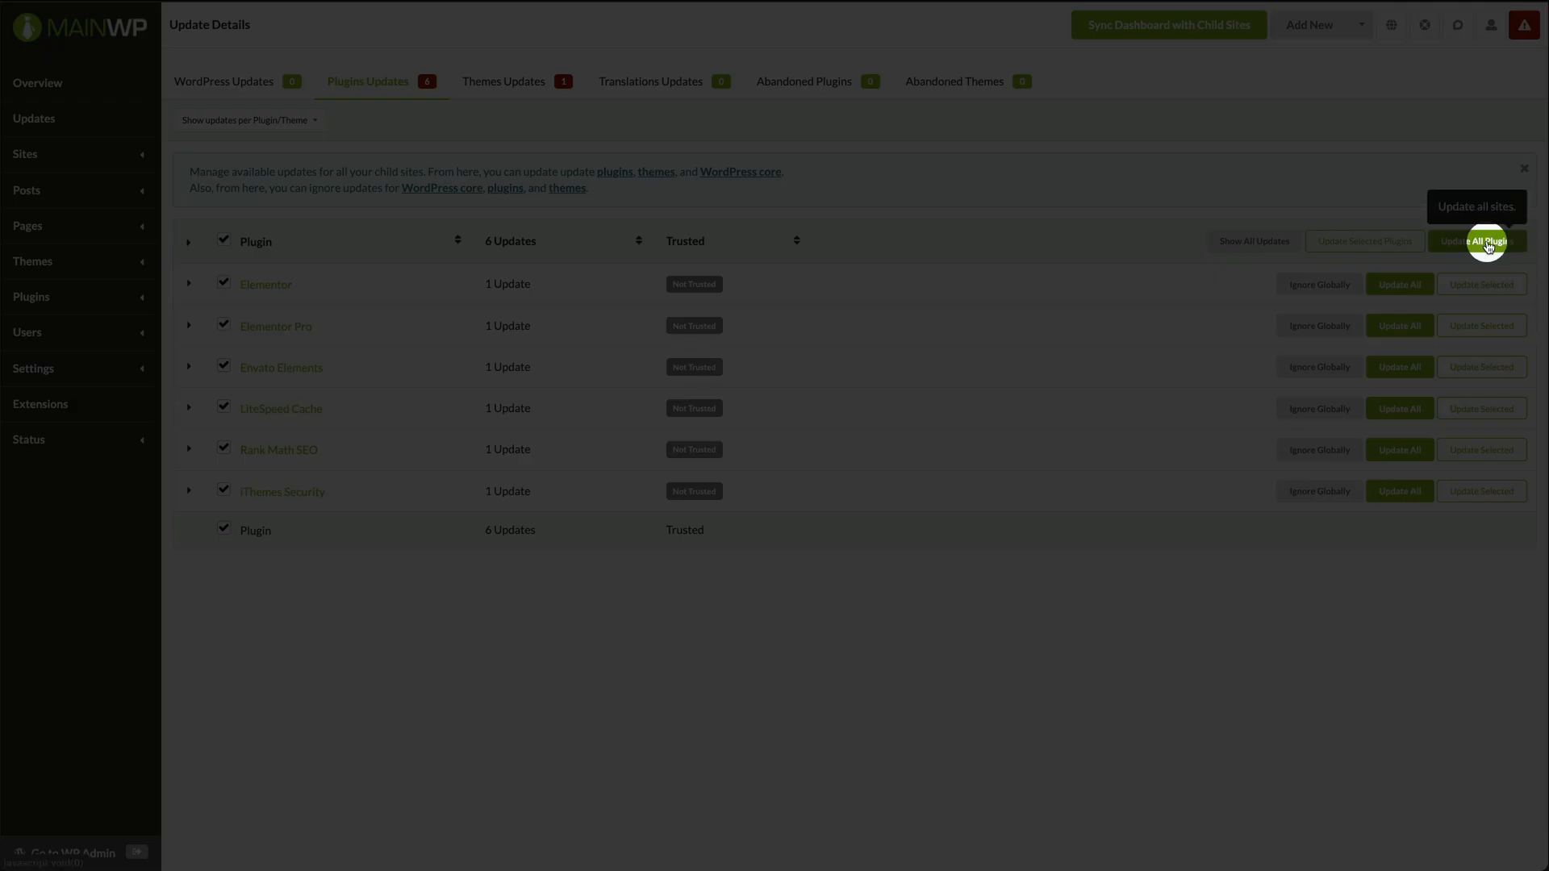
{"action": "left_click", "coordinate": [1487, 242]}
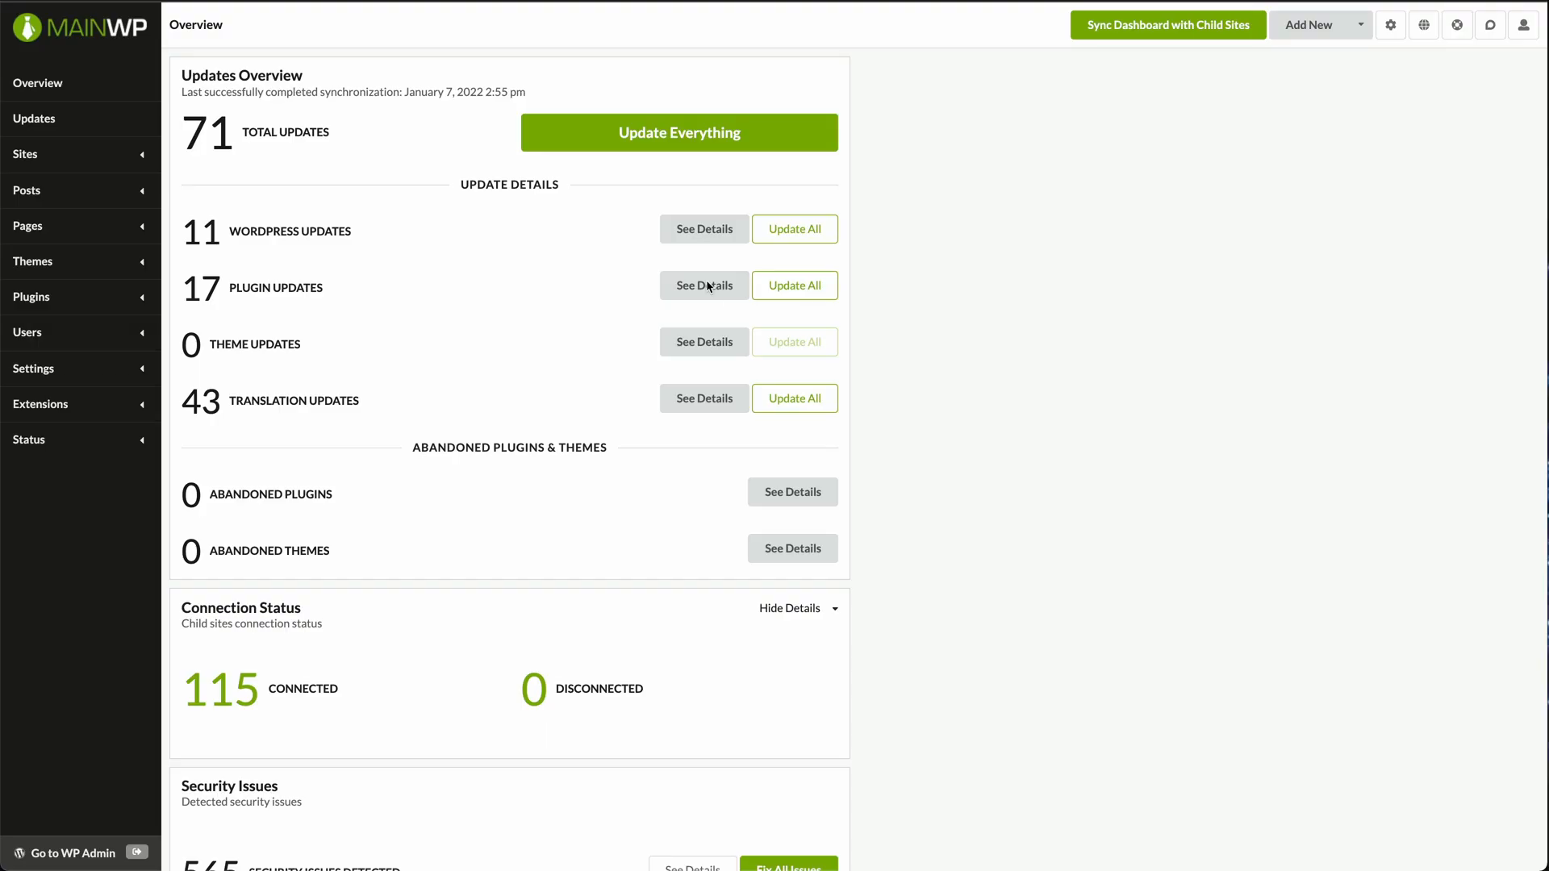
Step: View the plugin update details in the MainWP overview and the server information in the MainWP Child settings
{"action": "left_click", "coordinate": [699, 295]}
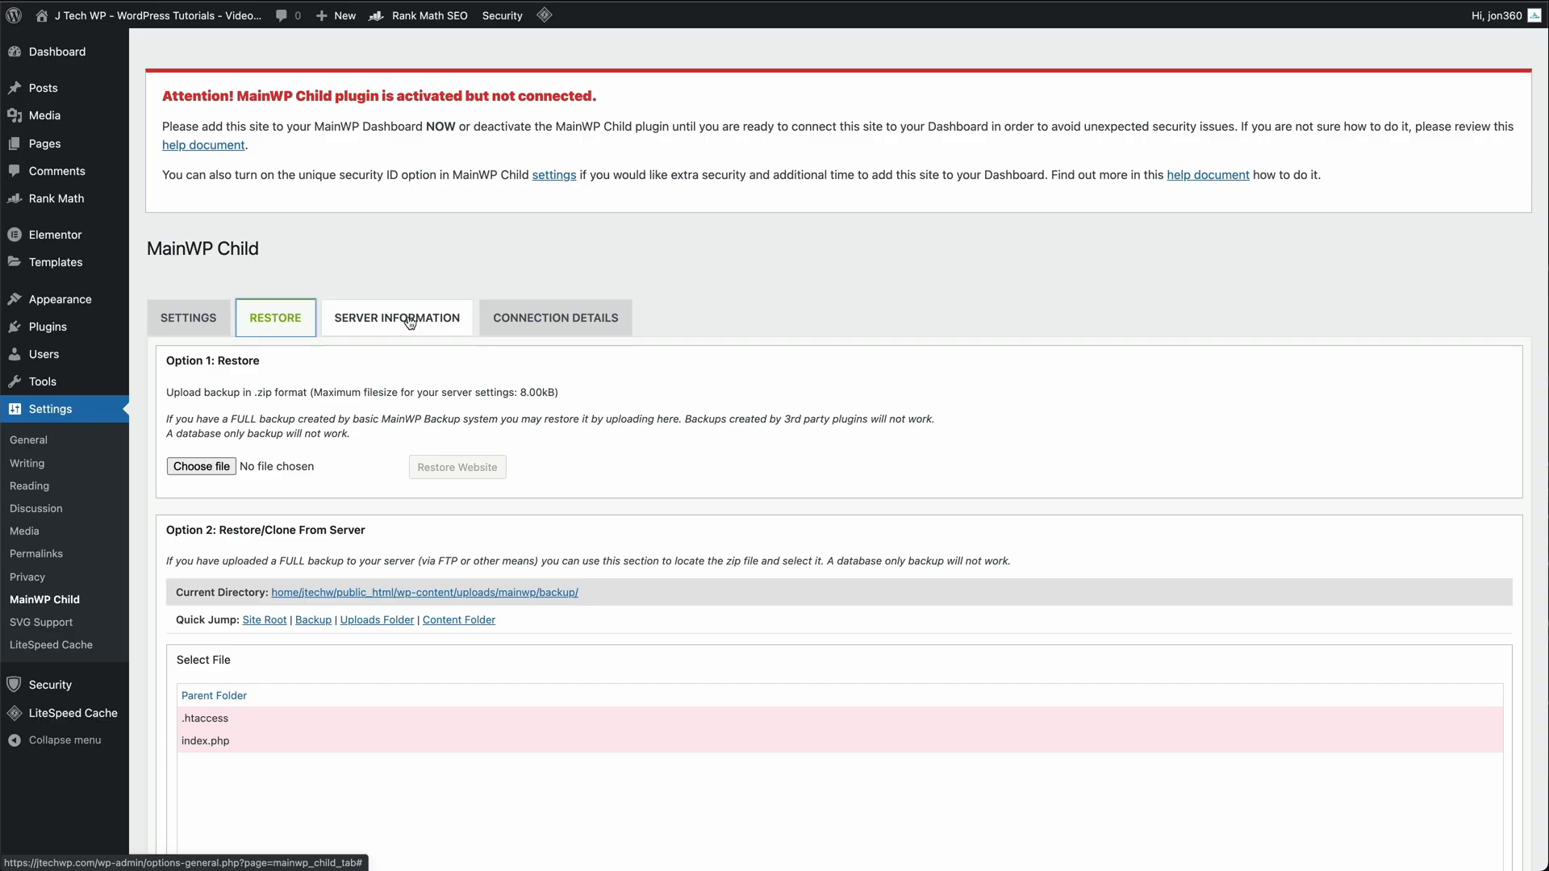
{"action": "left_click", "coordinate": [410, 321]}
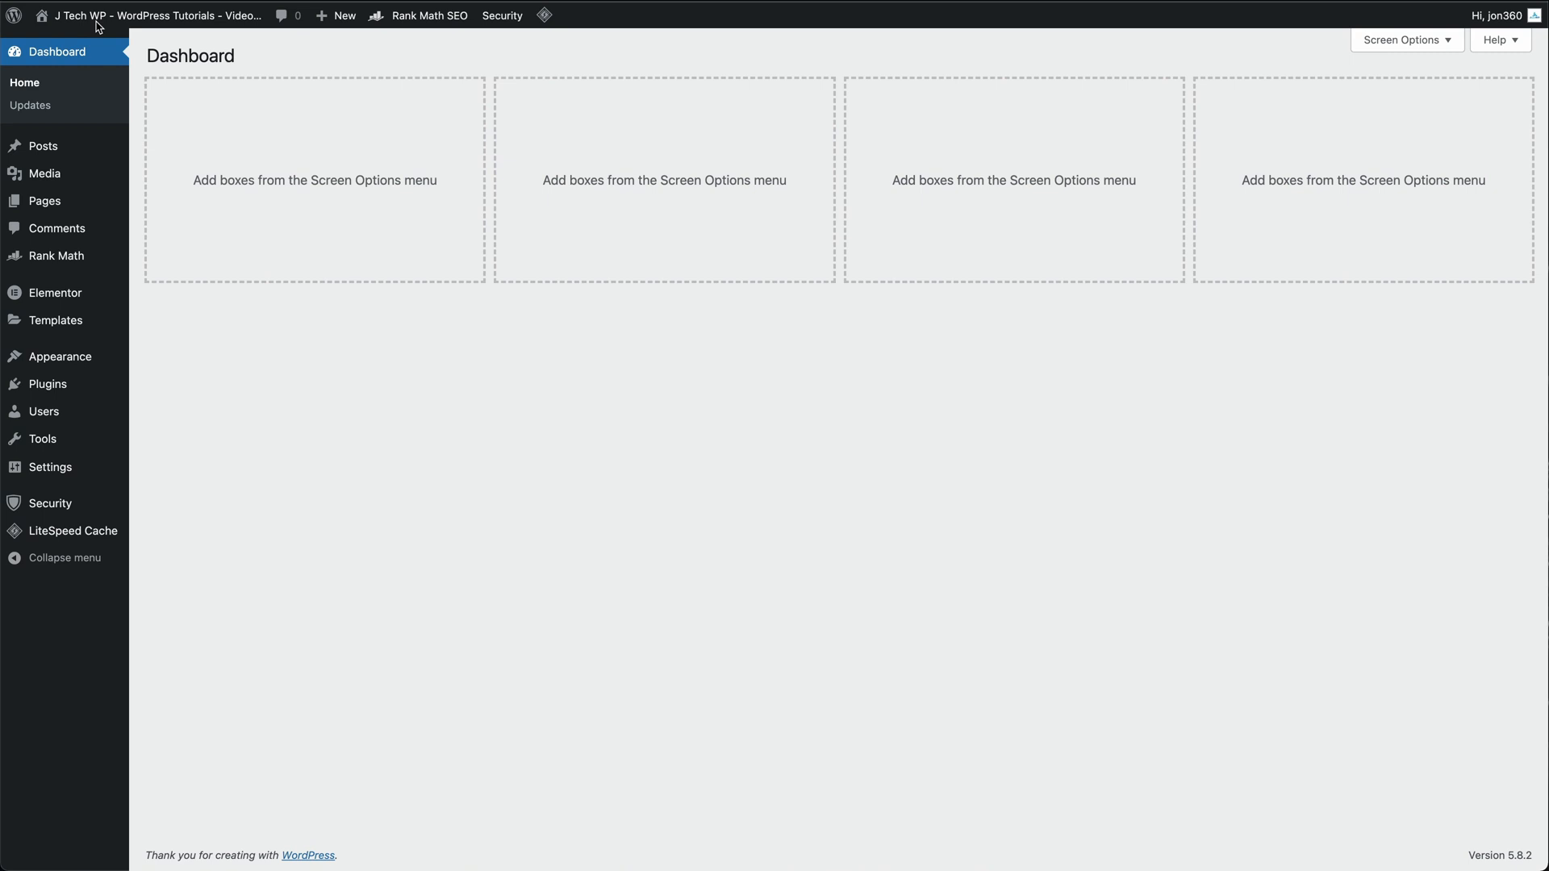
Step: Search the child site's plugin directory for "mainwp child" and install the MainWP Child plugin
{"action": "mouse_move", "coordinate": [75, 379]}
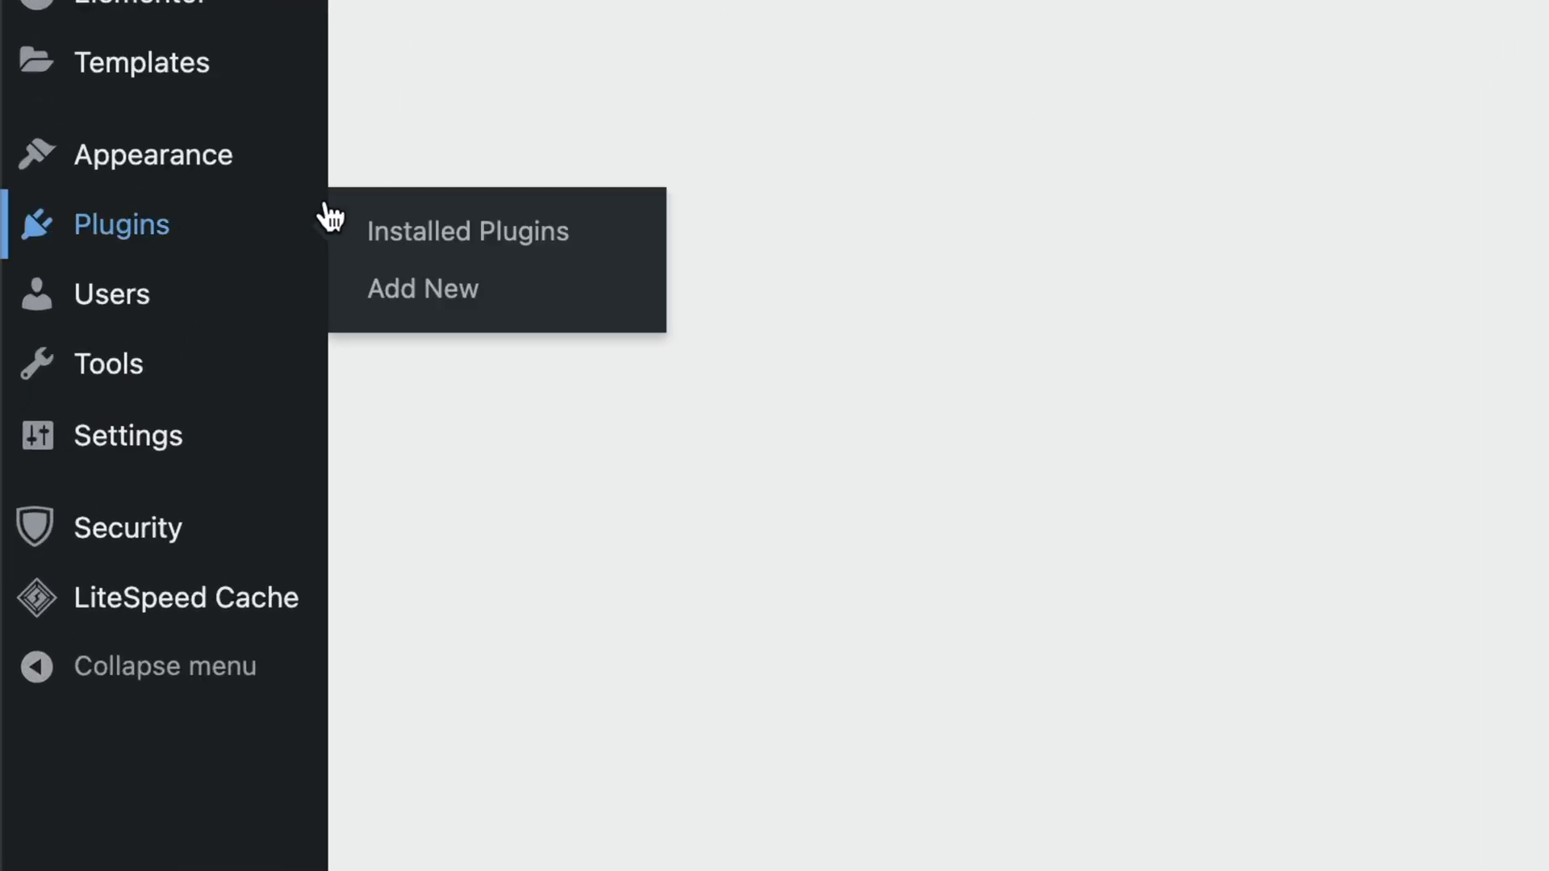
{"action": "left_click", "coordinate": [442, 305]}
{"action": "left_click", "coordinate": [1383, 142]}
{"action": "type", "text": "mainwp child"}
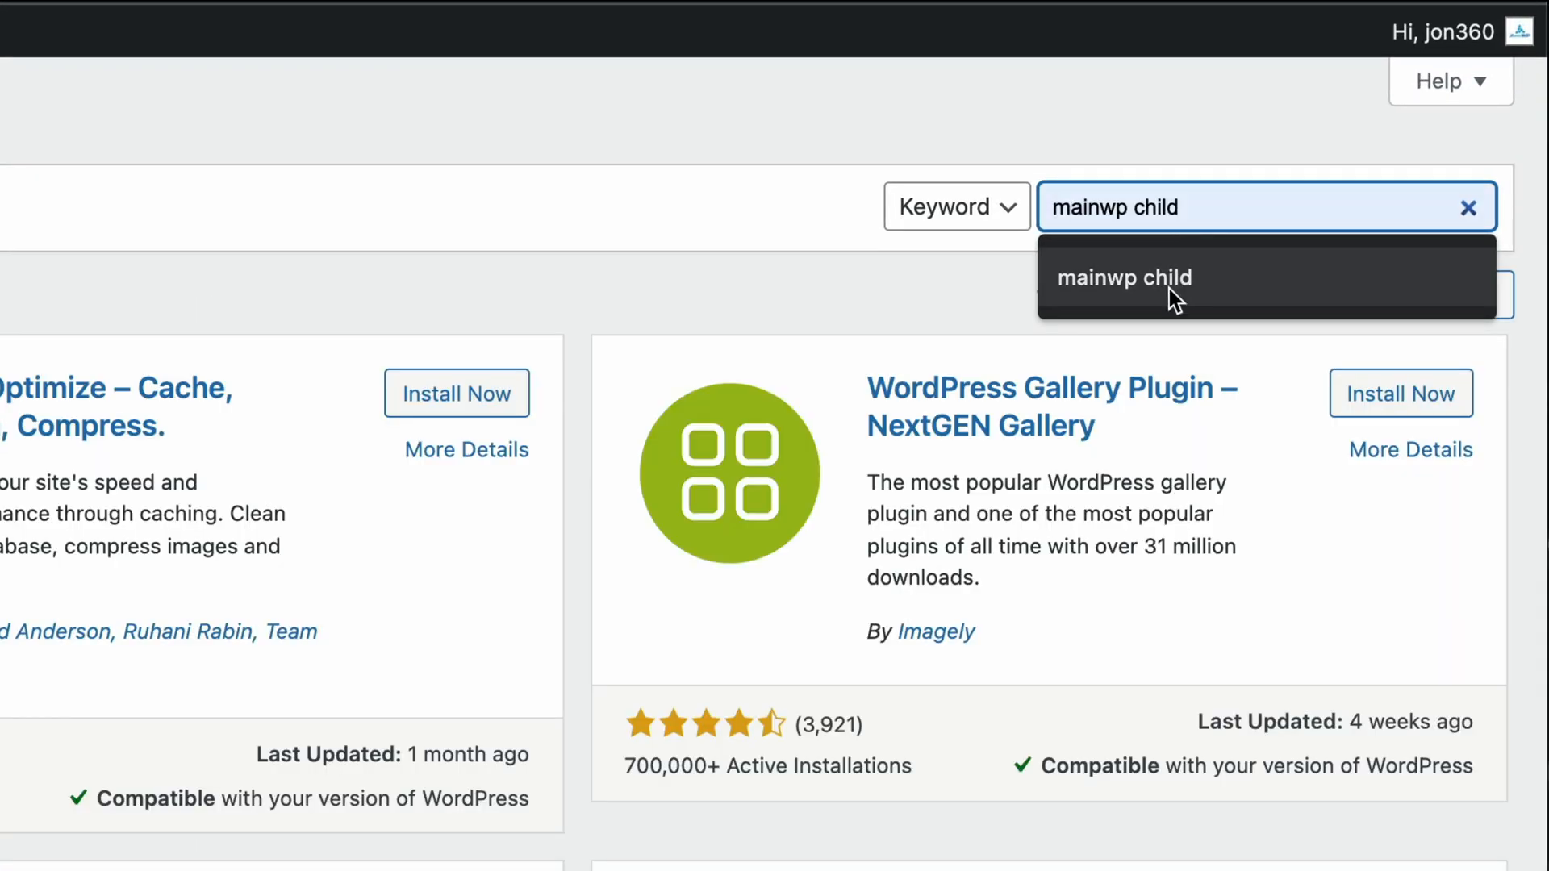
{"action": "left_click", "coordinate": [1169, 289]}
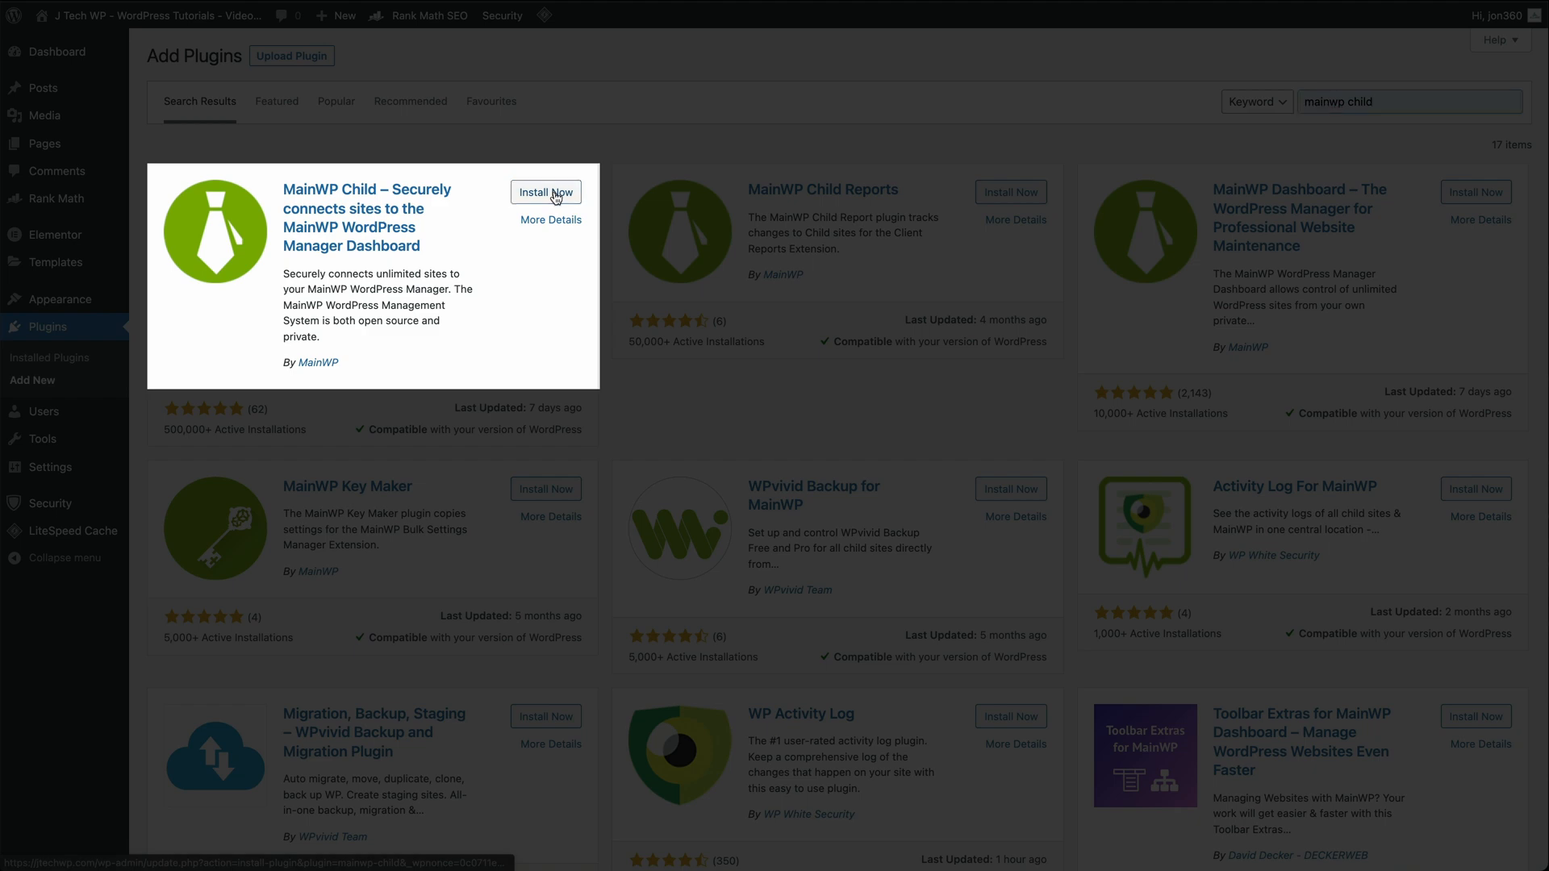
{"action": "left_click", "coordinate": [555, 196]}
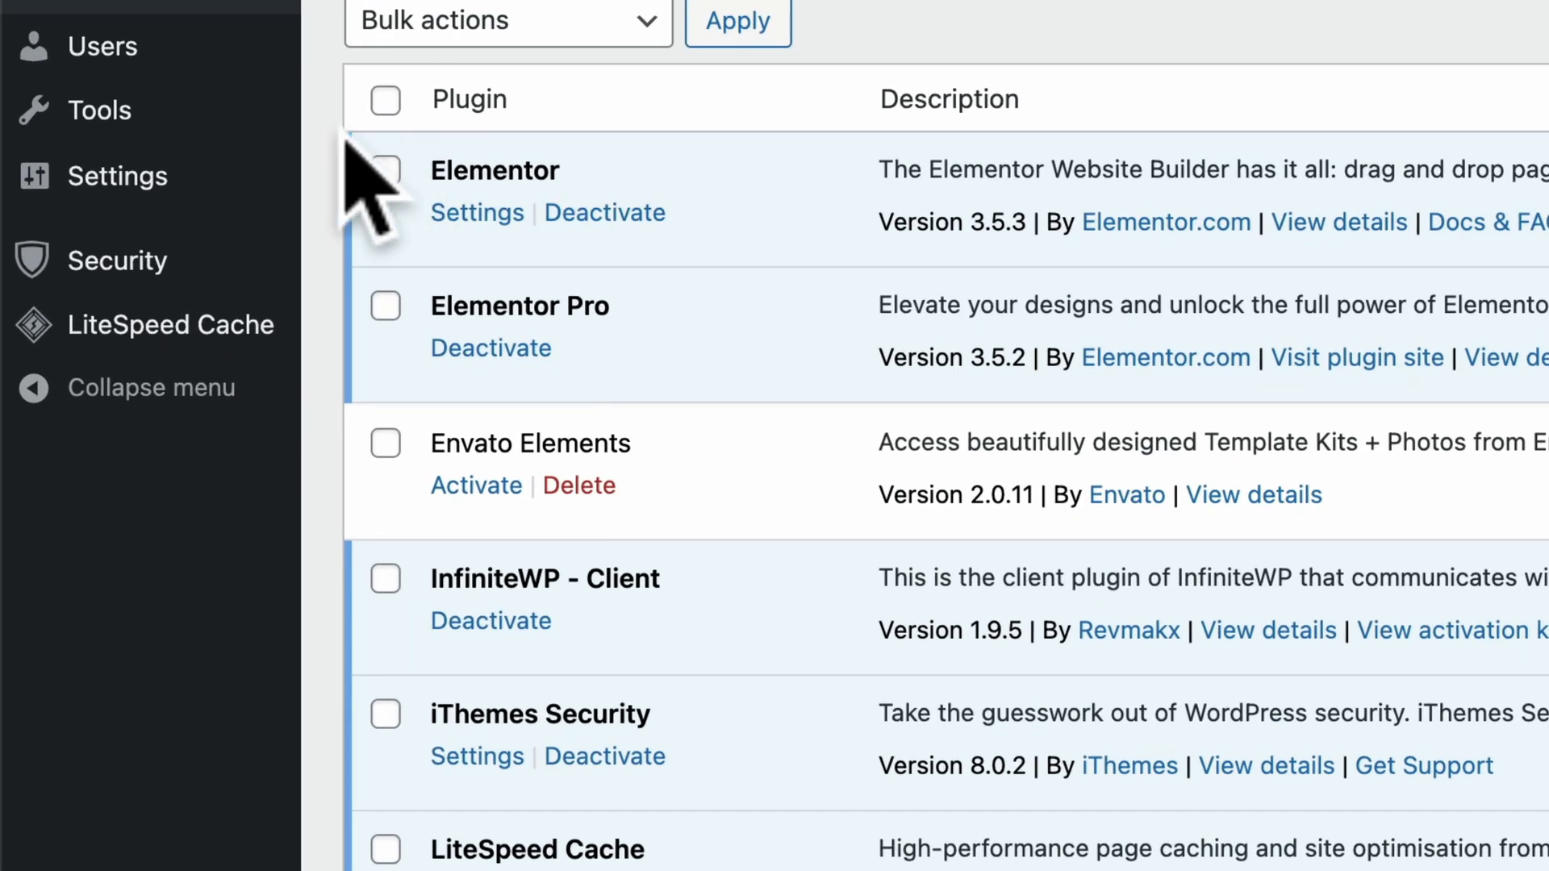
Step: Open the MainWP Child settings and review the Restore, Server Information and Connection Details pages
{"action": "mouse_move", "coordinate": [151, 373]}
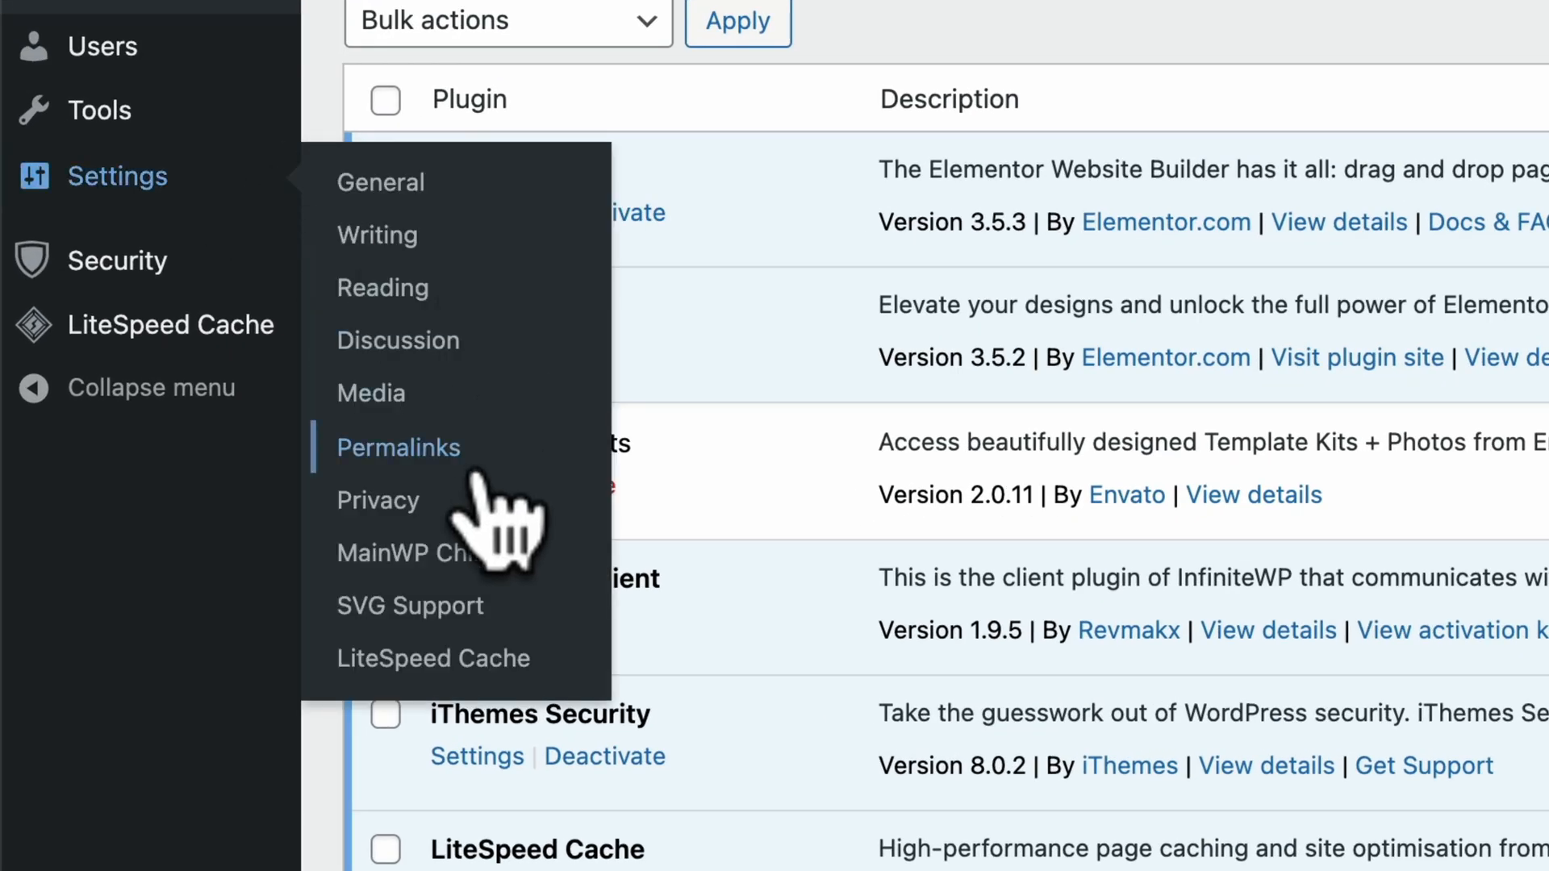
{"action": "left_click", "coordinate": [420, 552]}
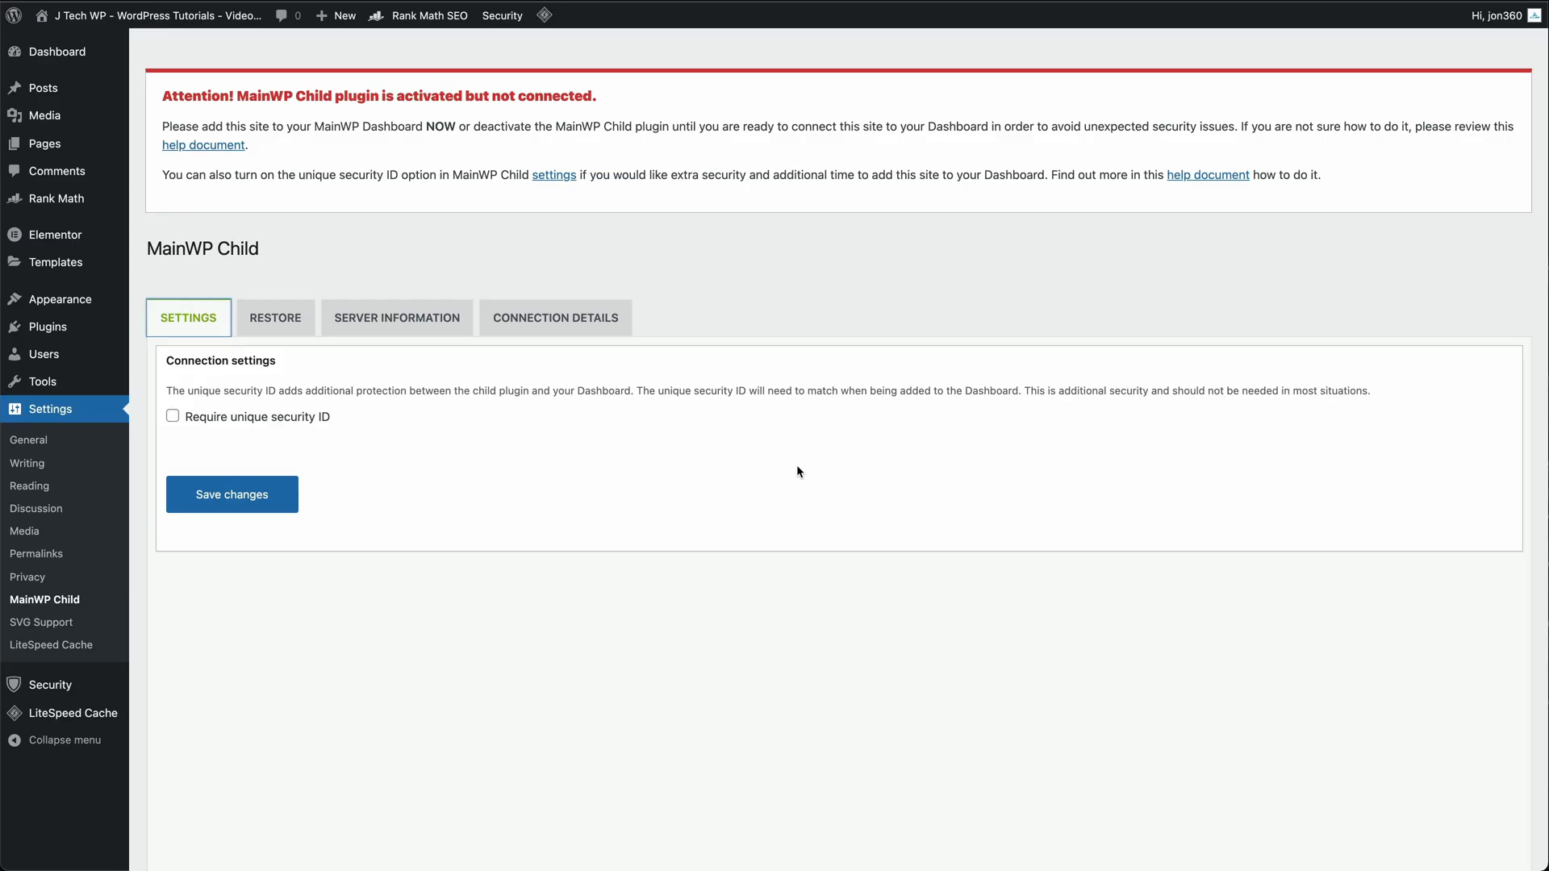
{"action": "left_click", "coordinate": [278, 323]}
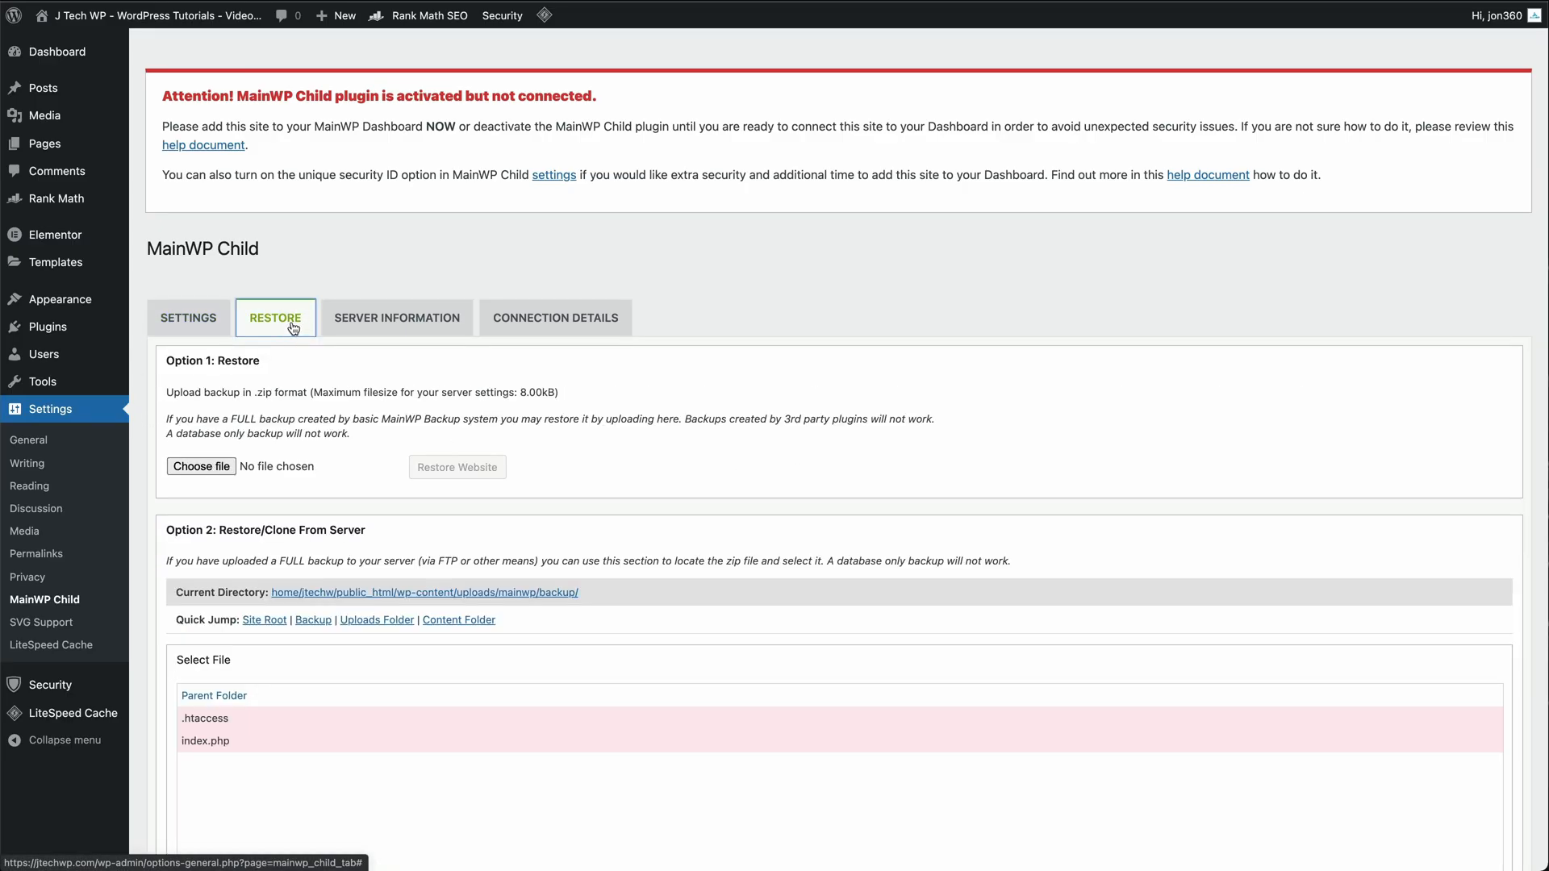
{"action": "left_click", "coordinate": [410, 320]}
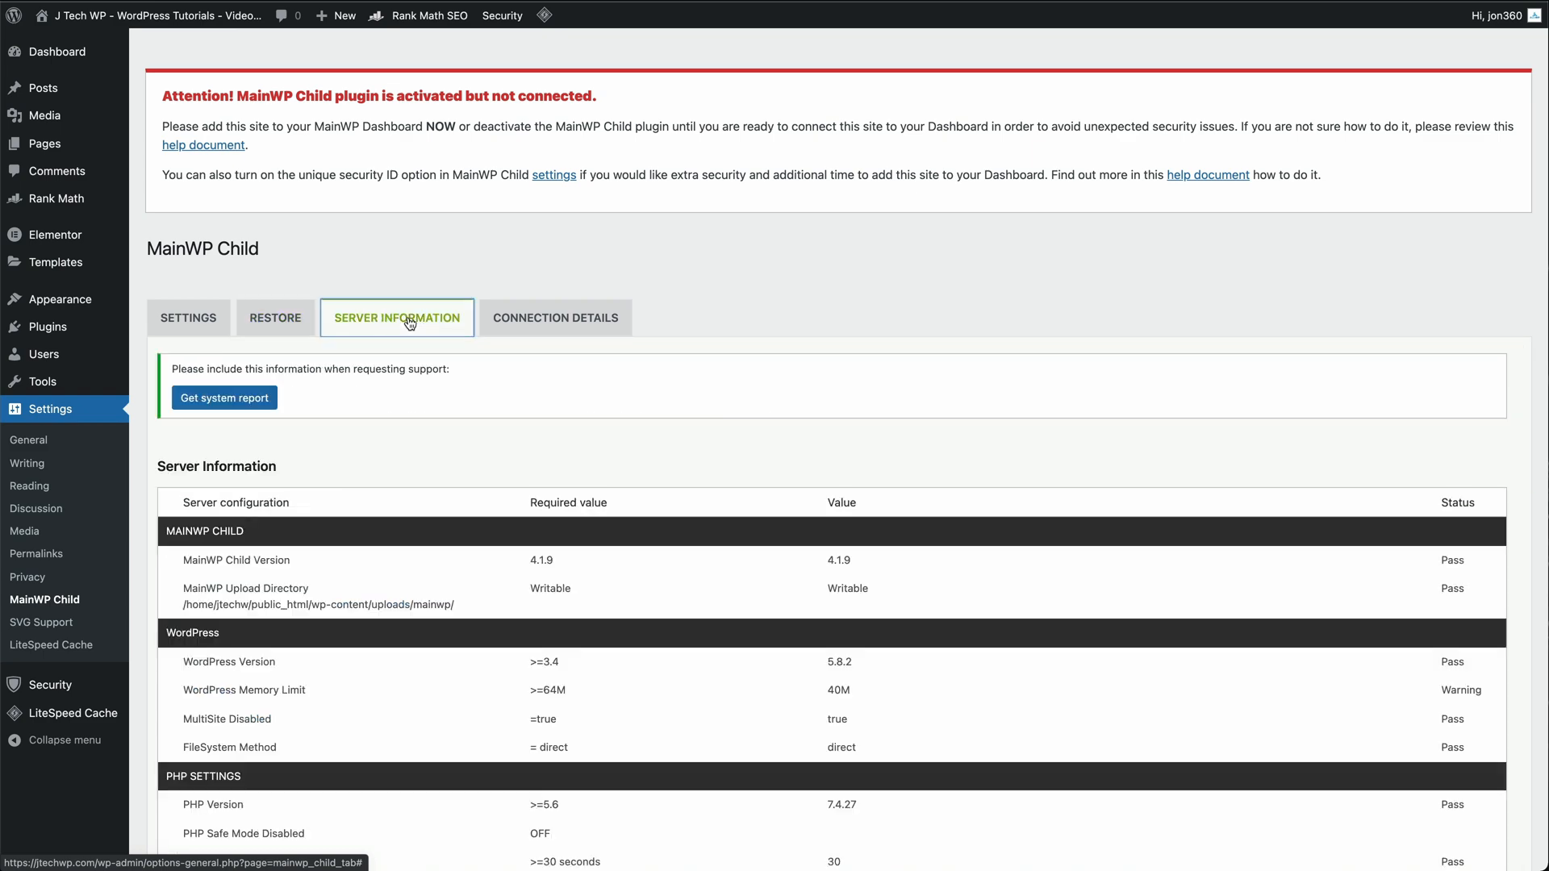
{"action": "left_click", "coordinate": [601, 318]}
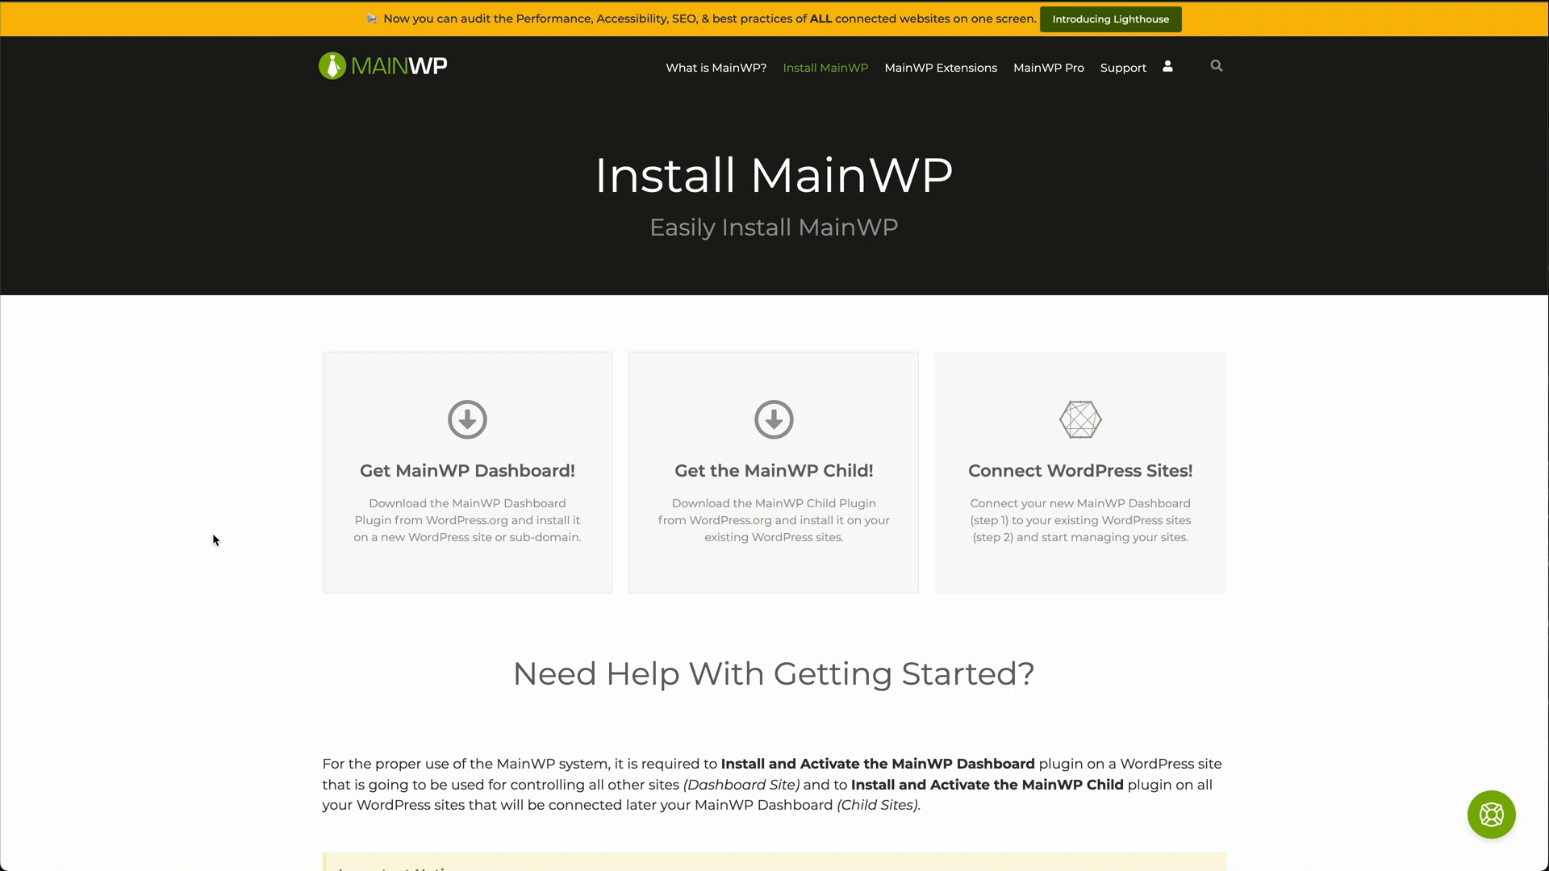
Step: On the dashboard site, search the plugin directory for "mainwp" and install and activate the MainWP Dashboard plugin
{"action": "mouse_move", "coordinate": [456, 440]}
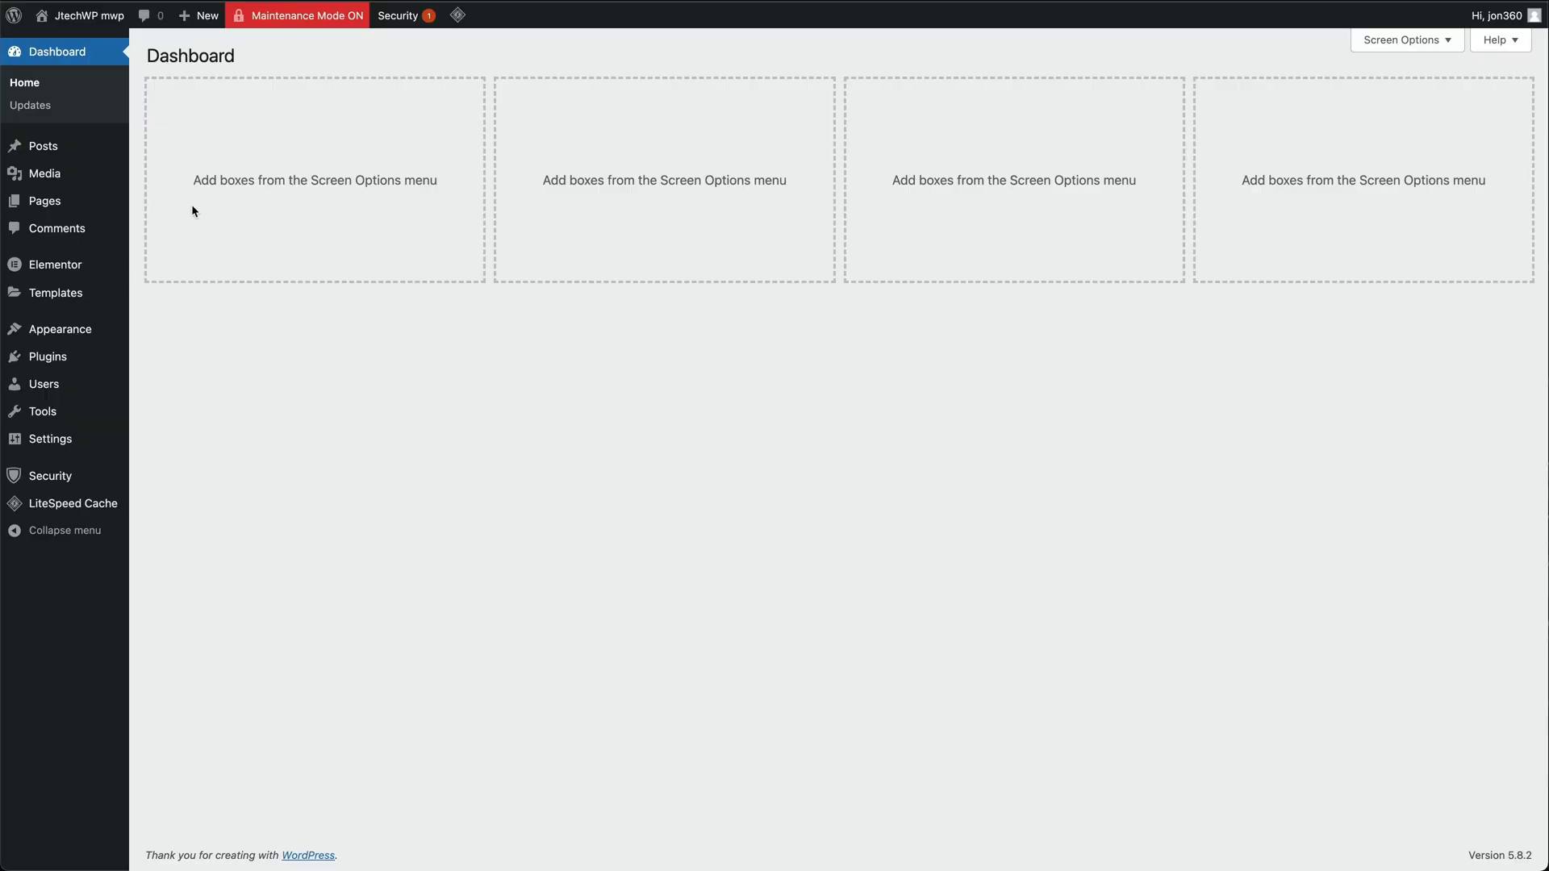
{"action": "mouse_move", "coordinate": [58, 358]}
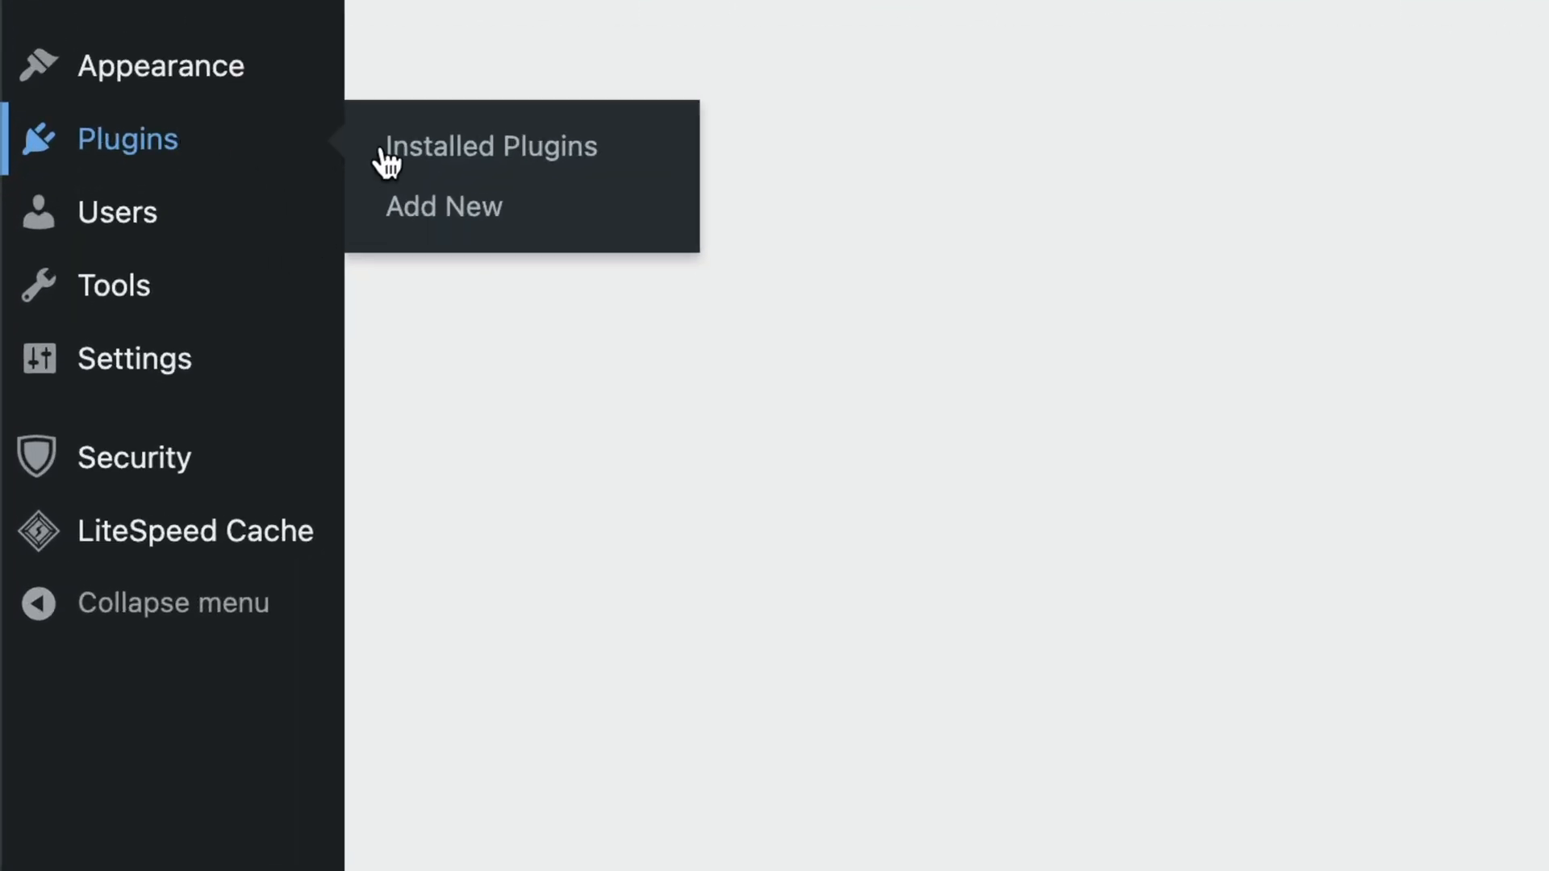
{"action": "left_click", "coordinate": [402, 234]}
{"action": "left_click", "coordinate": [1119, 157]}
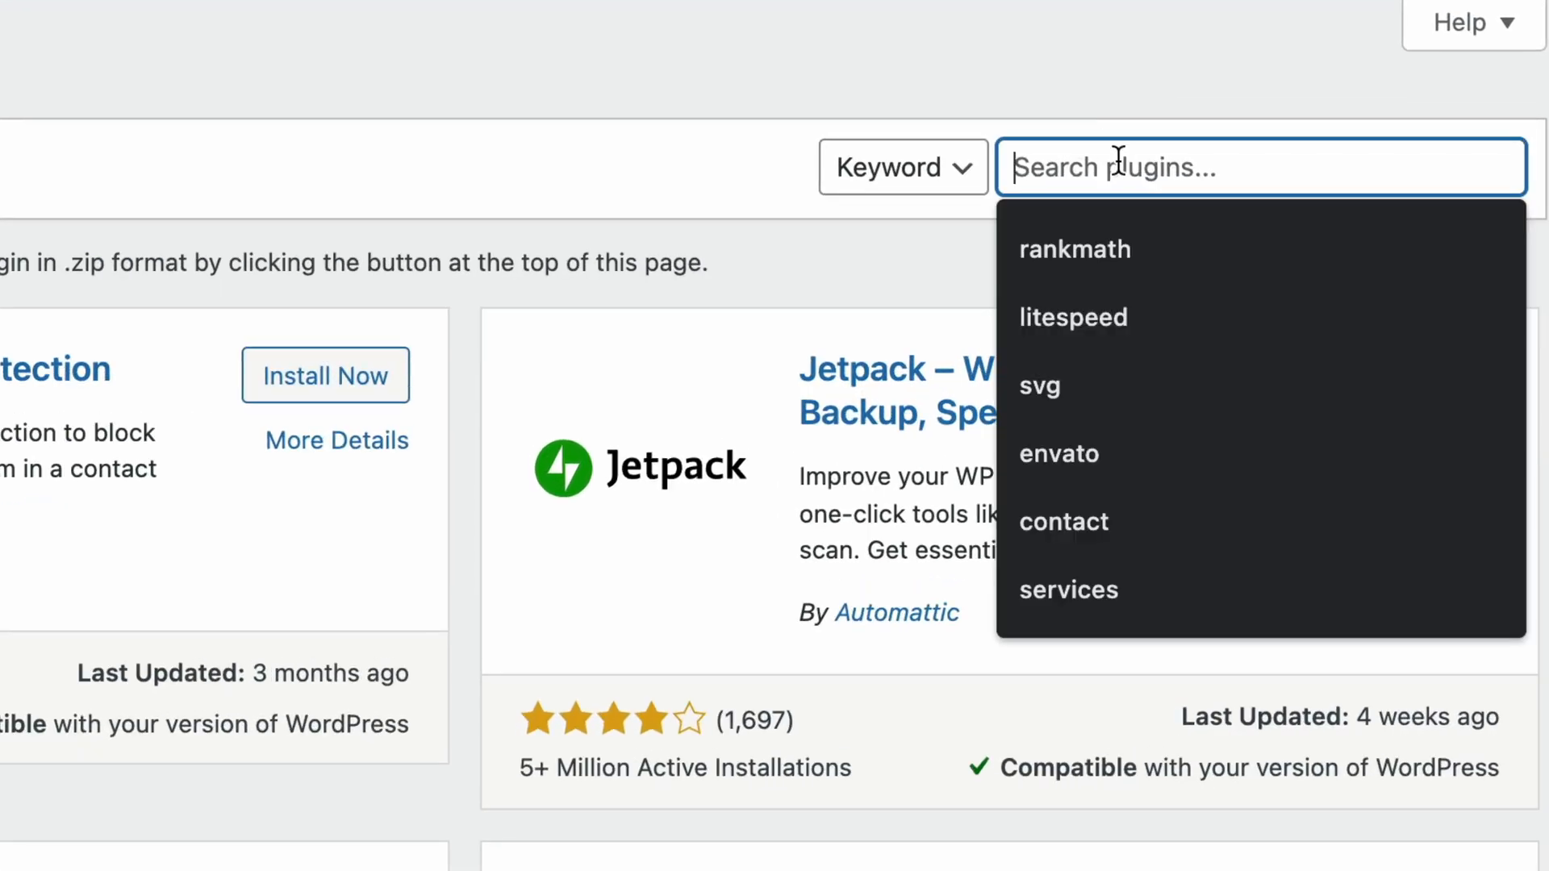
{"action": "type", "text": "mainwp"}
{"action": "key", "text": "Return"}
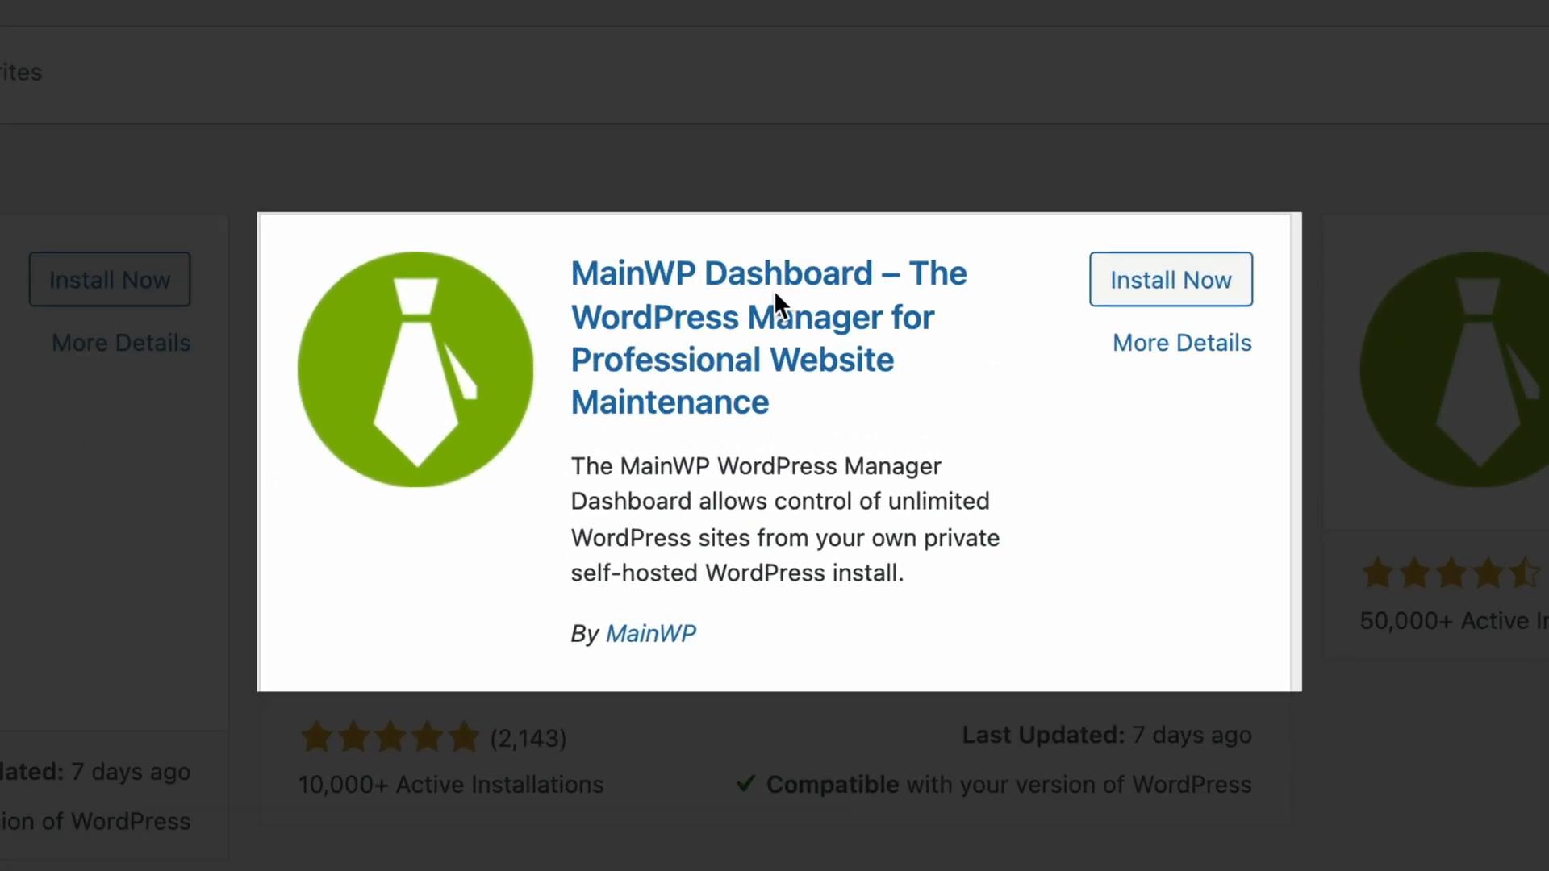
{"action": "left_click", "coordinate": [1190, 284]}
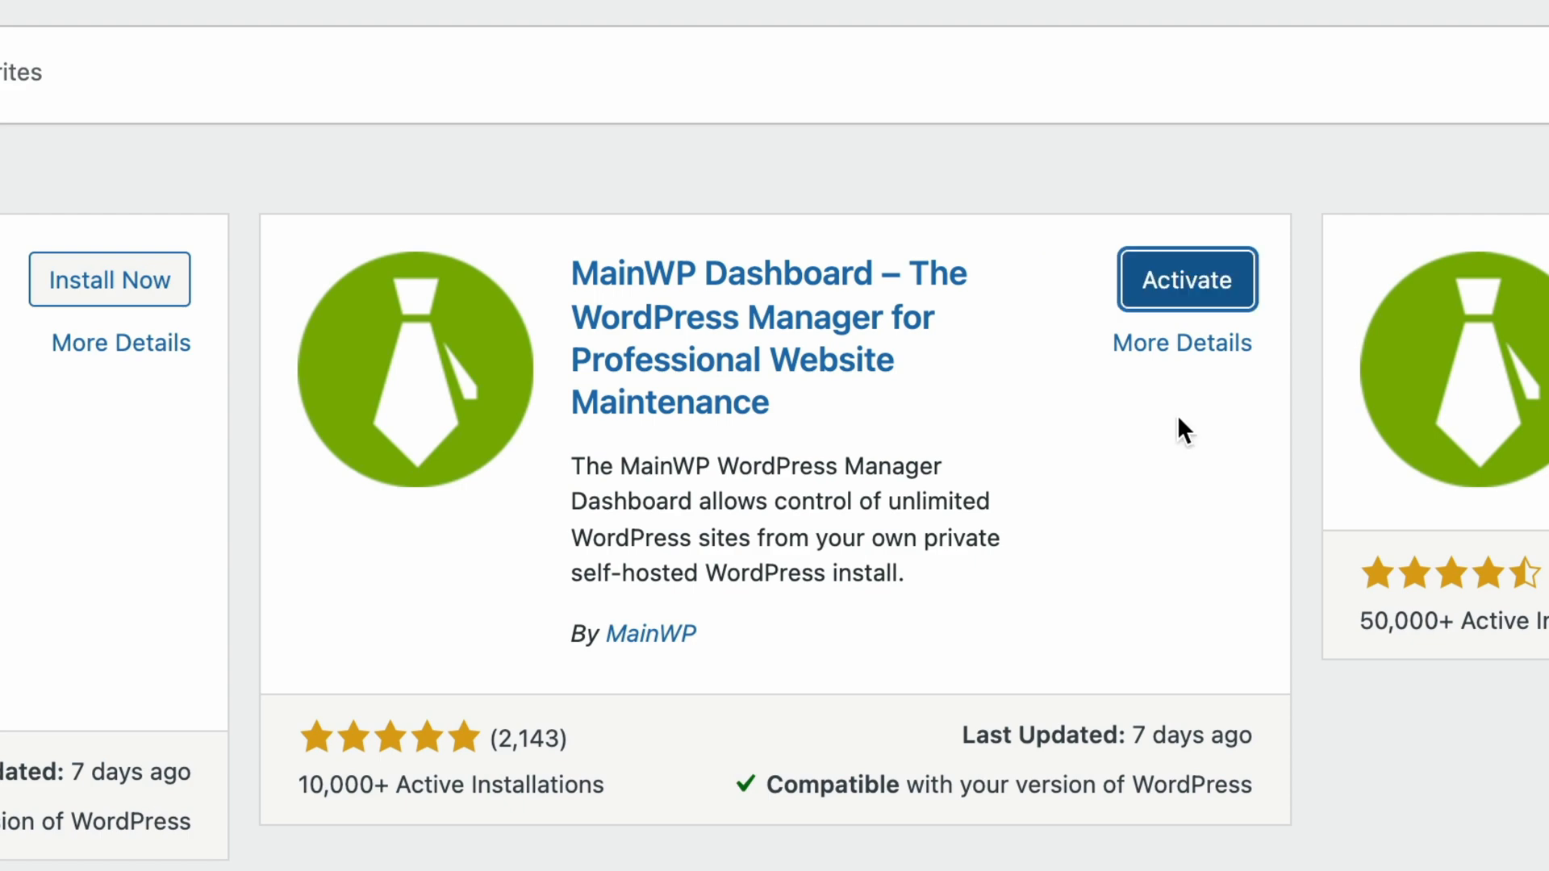
{"action": "left_click", "coordinate": [1191, 284]}
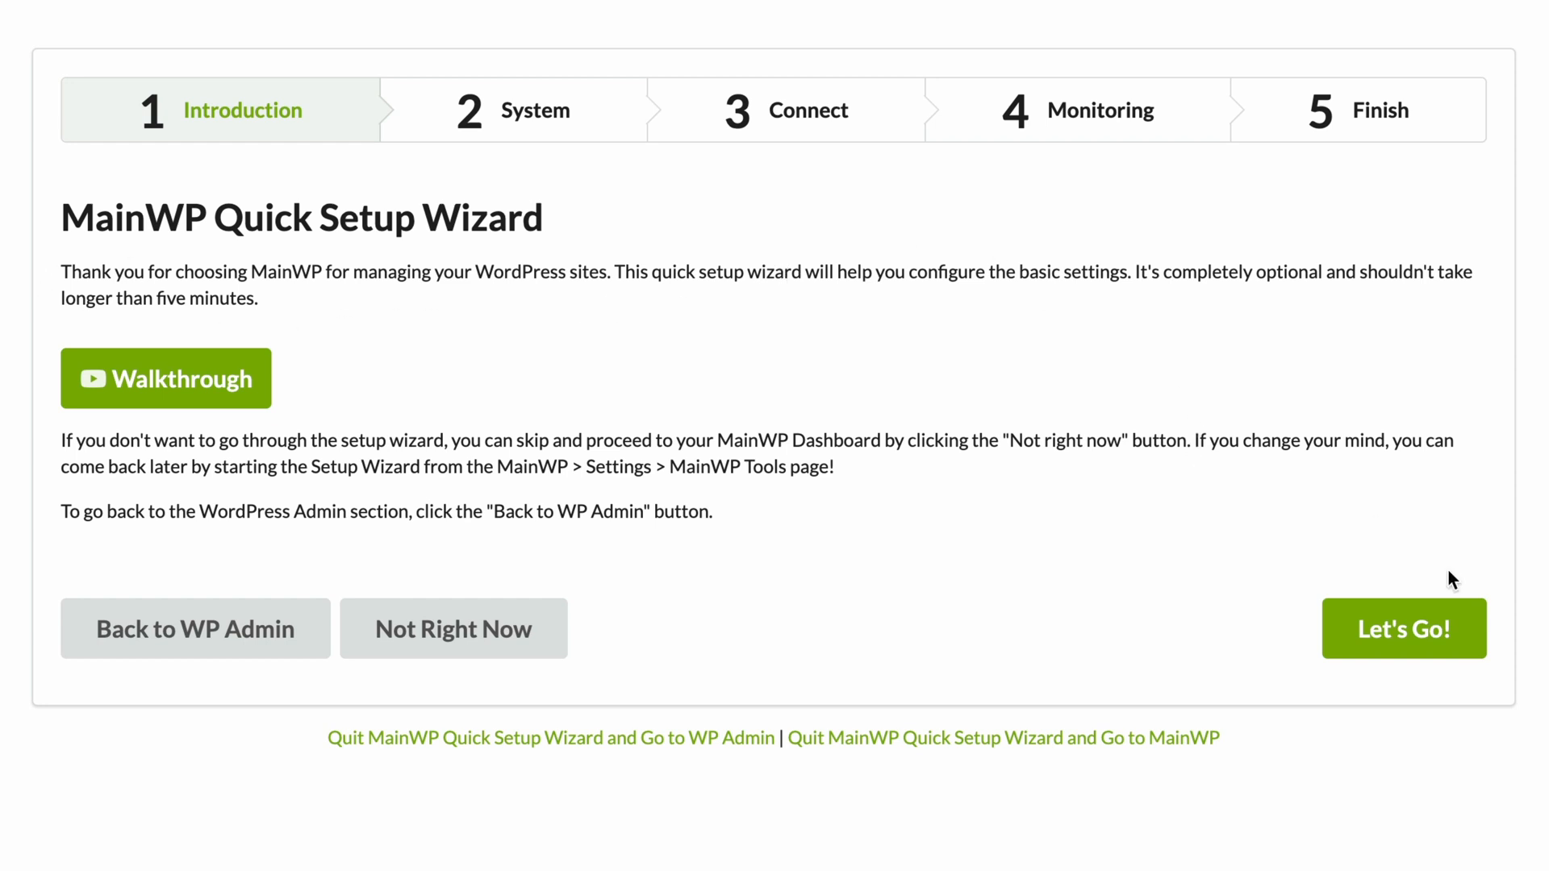
Step: Advance the Quick Setup Wizard past the introduction and system check, and confirm that the MainWP Child plugin is active
{"action": "left_click", "coordinate": [1404, 629]}
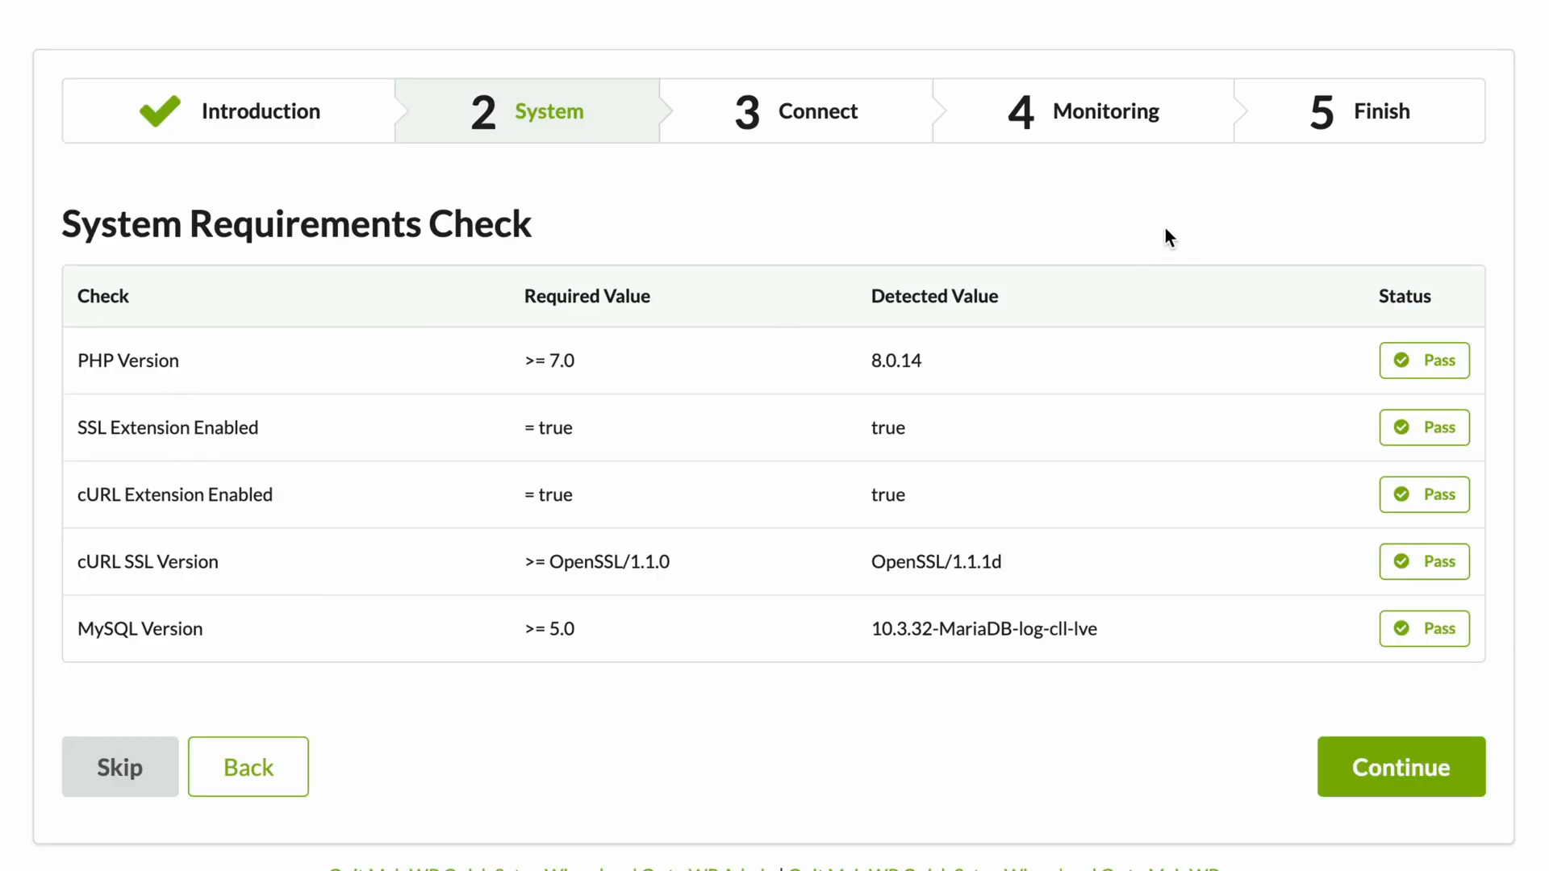
{"action": "left_click", "coordinate": [1413, 772]}
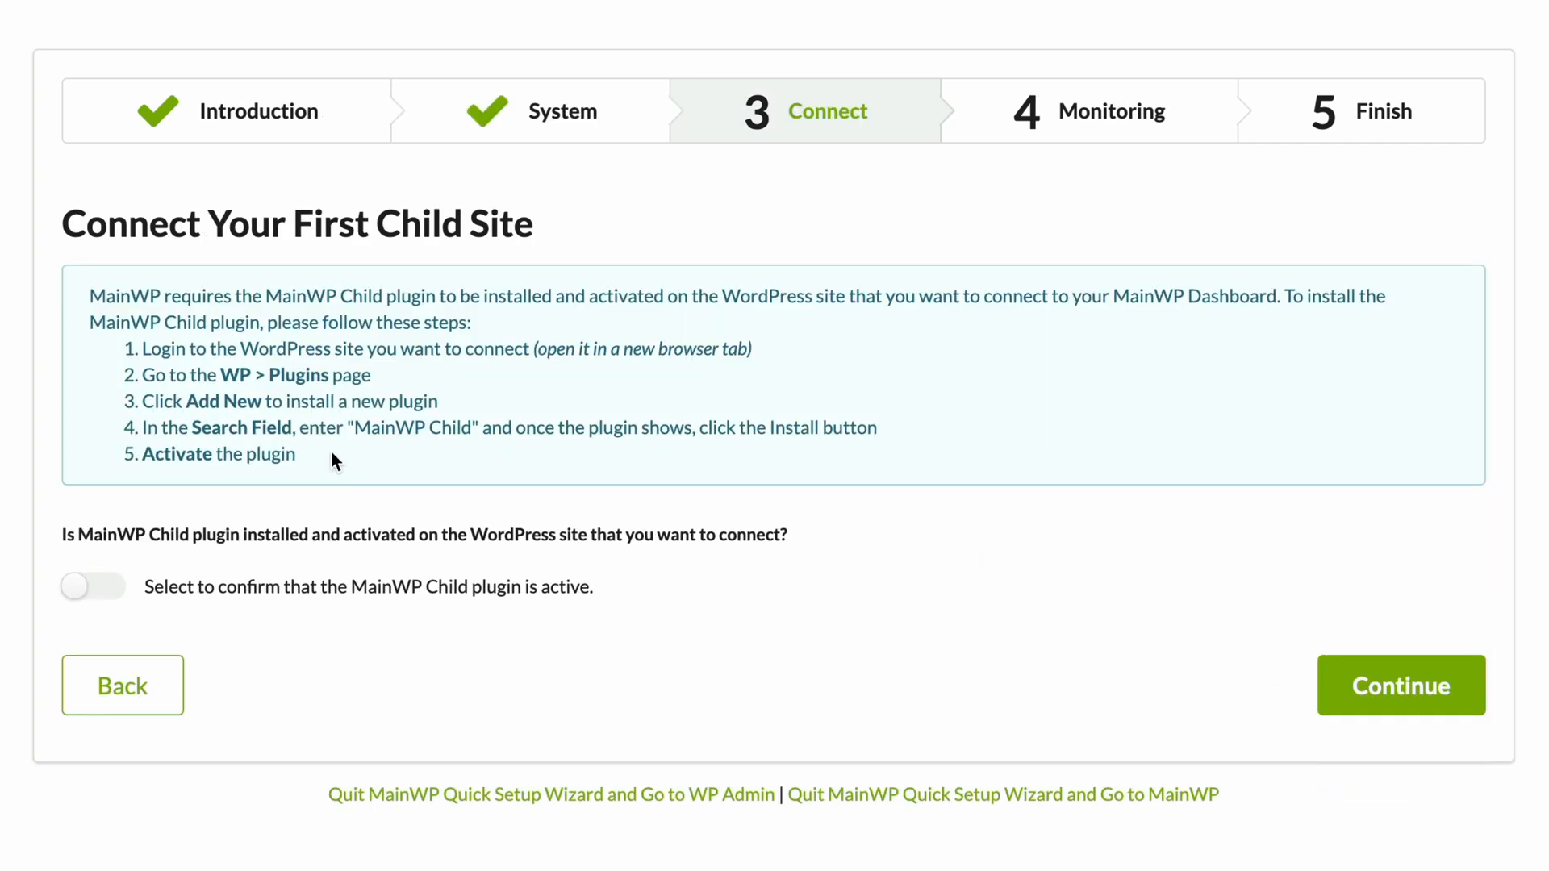
{"action": "left_click", "coordinate": [81, 588]}
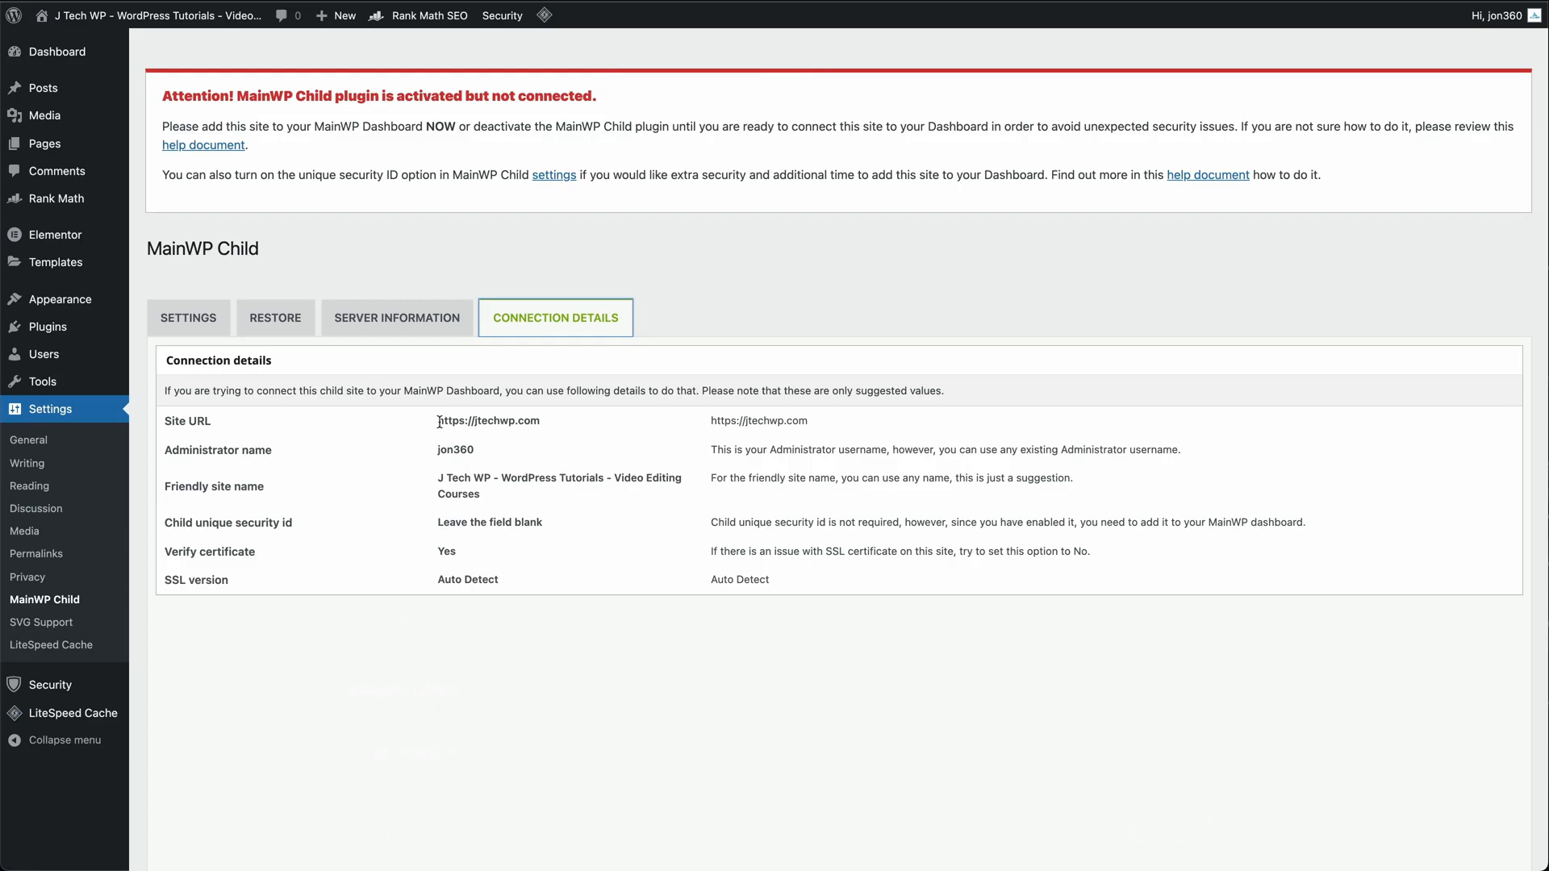
{"action": "left_click_drag", "start_coordinate": [440, 421], "coordinate": [539, 421]}
{"action": "key", "text": "super+c"}
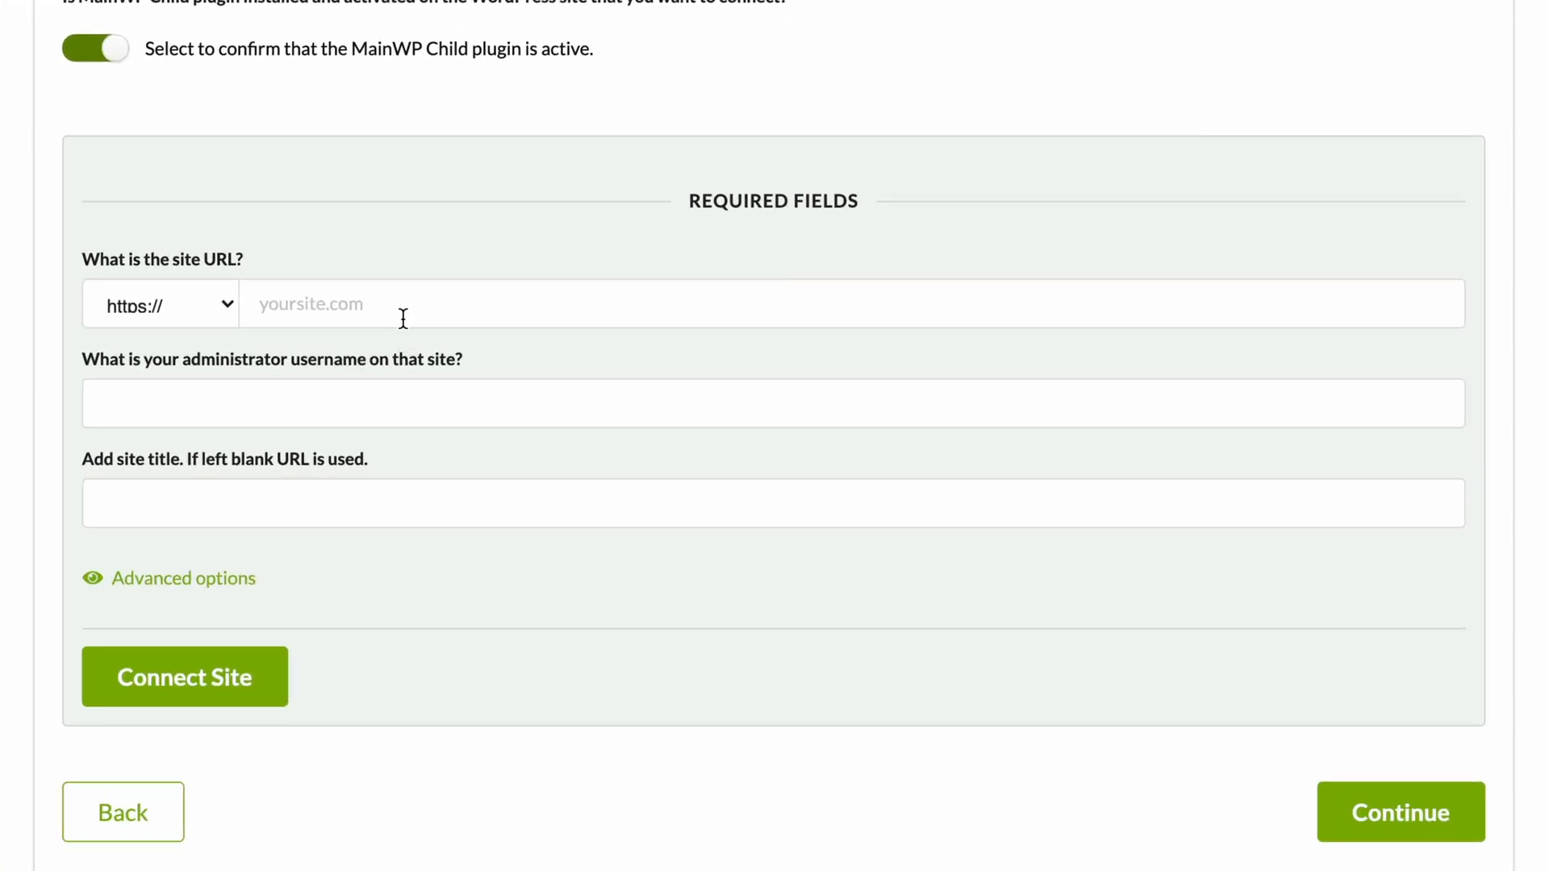
{"action": "left_click", "coordinate": [398, 305]}
{"action": "key", "text": "super+v"}
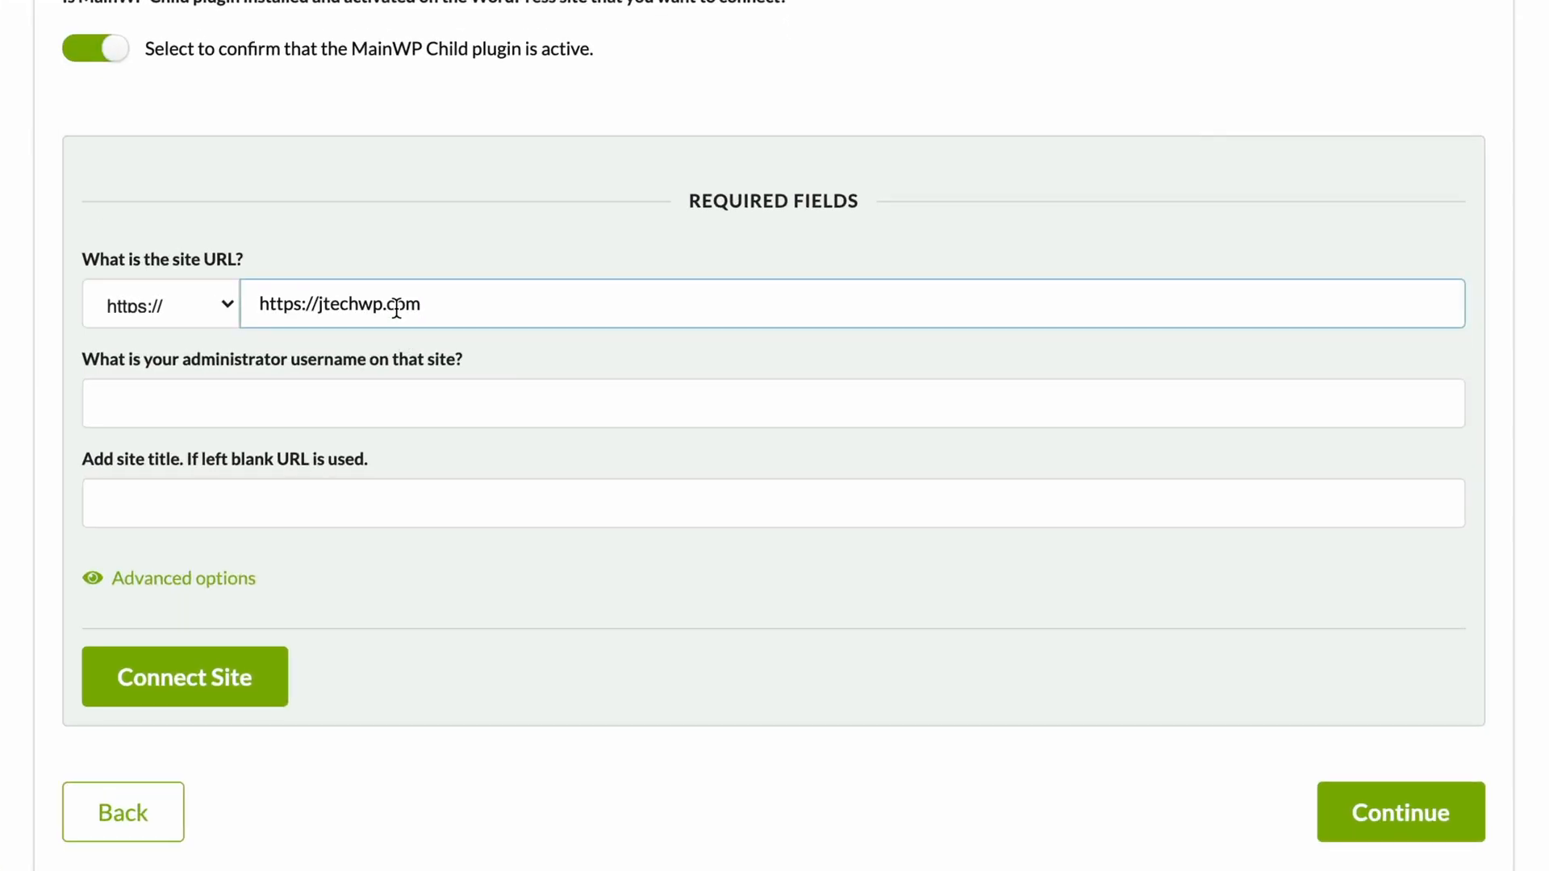
{"action": "left_click_drag", "start_coordinate": [323, 305], "coordinate": [256, 302]}
{"action": "key", "text": "BackSpace"}
{"action": "type", "text": "j"}
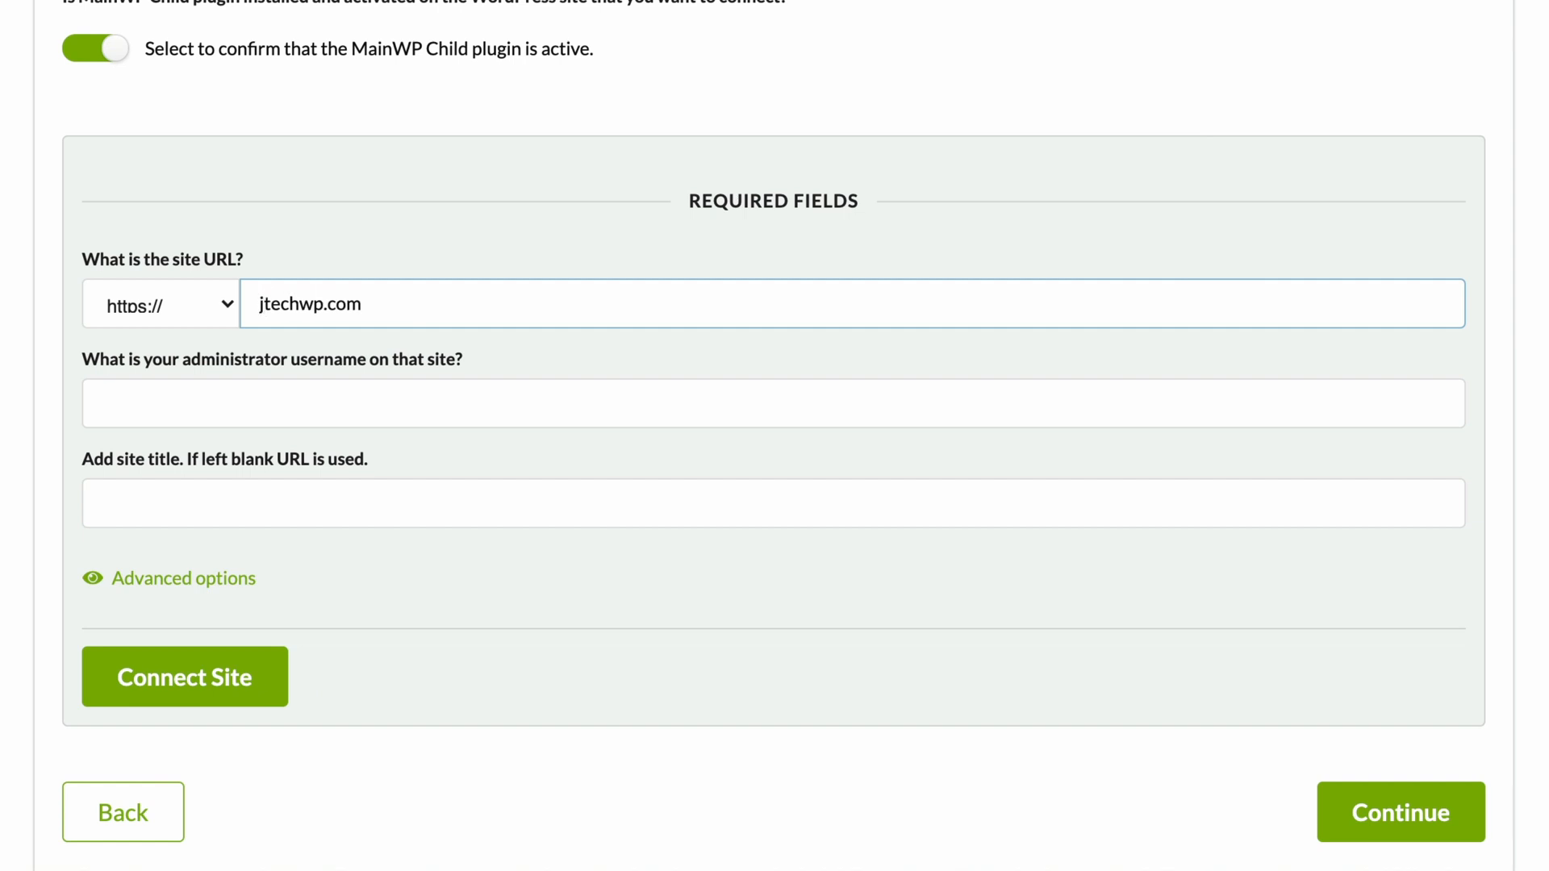
Step: Look up the administrator username in the child site's connection details and enter it in the wizard's username field
{"action": "left_click", "coordinate": [326, 401]}
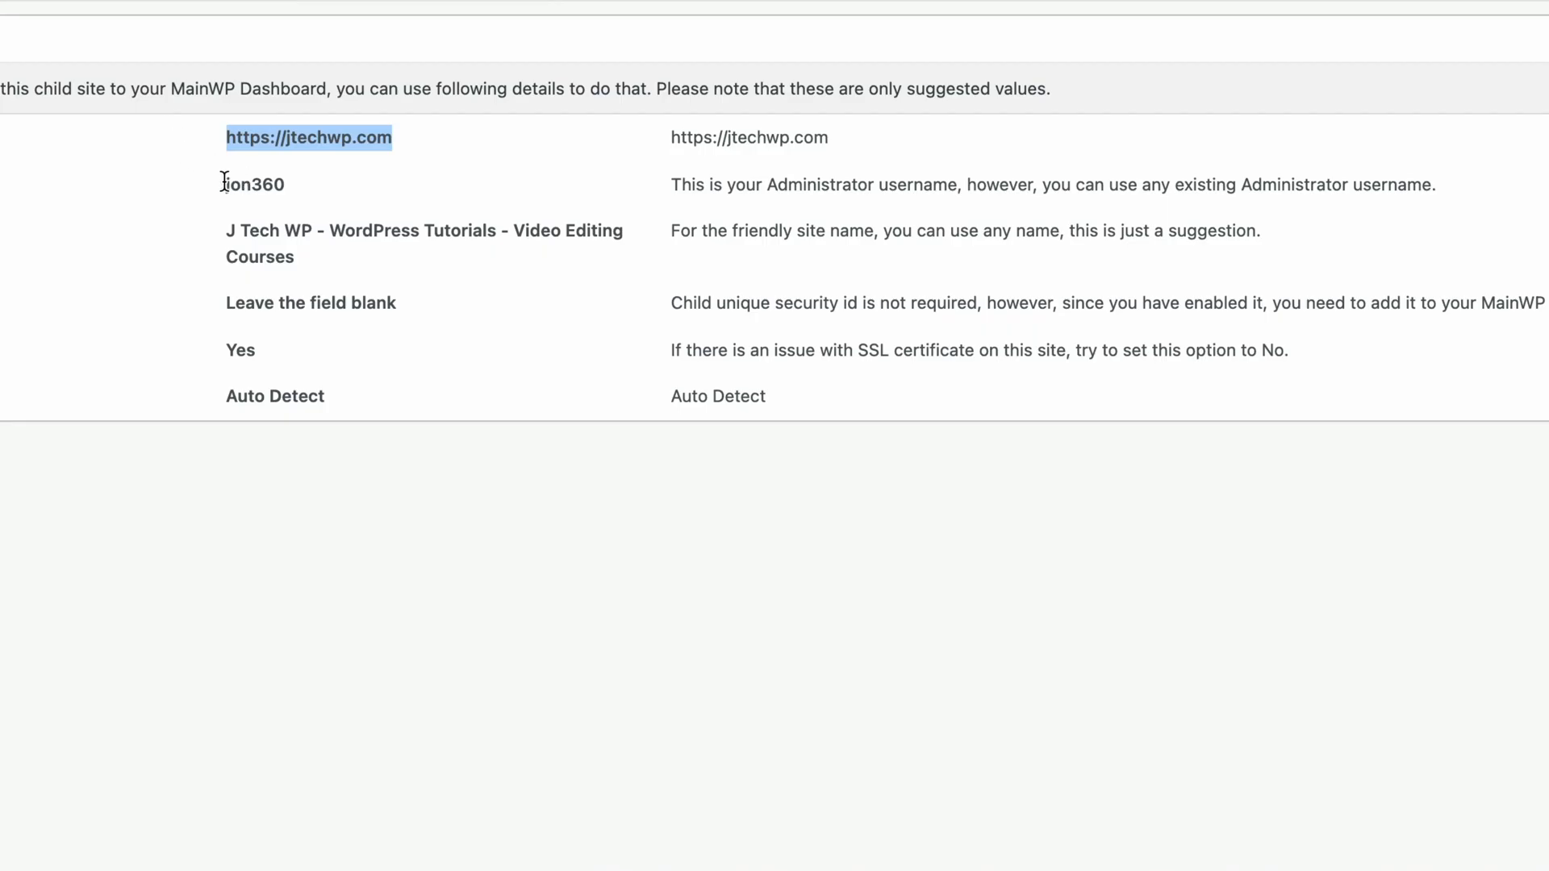
{"action": "left_click_drag", "start_coordinate": [229, 184], "coordinate": [313, 190]}
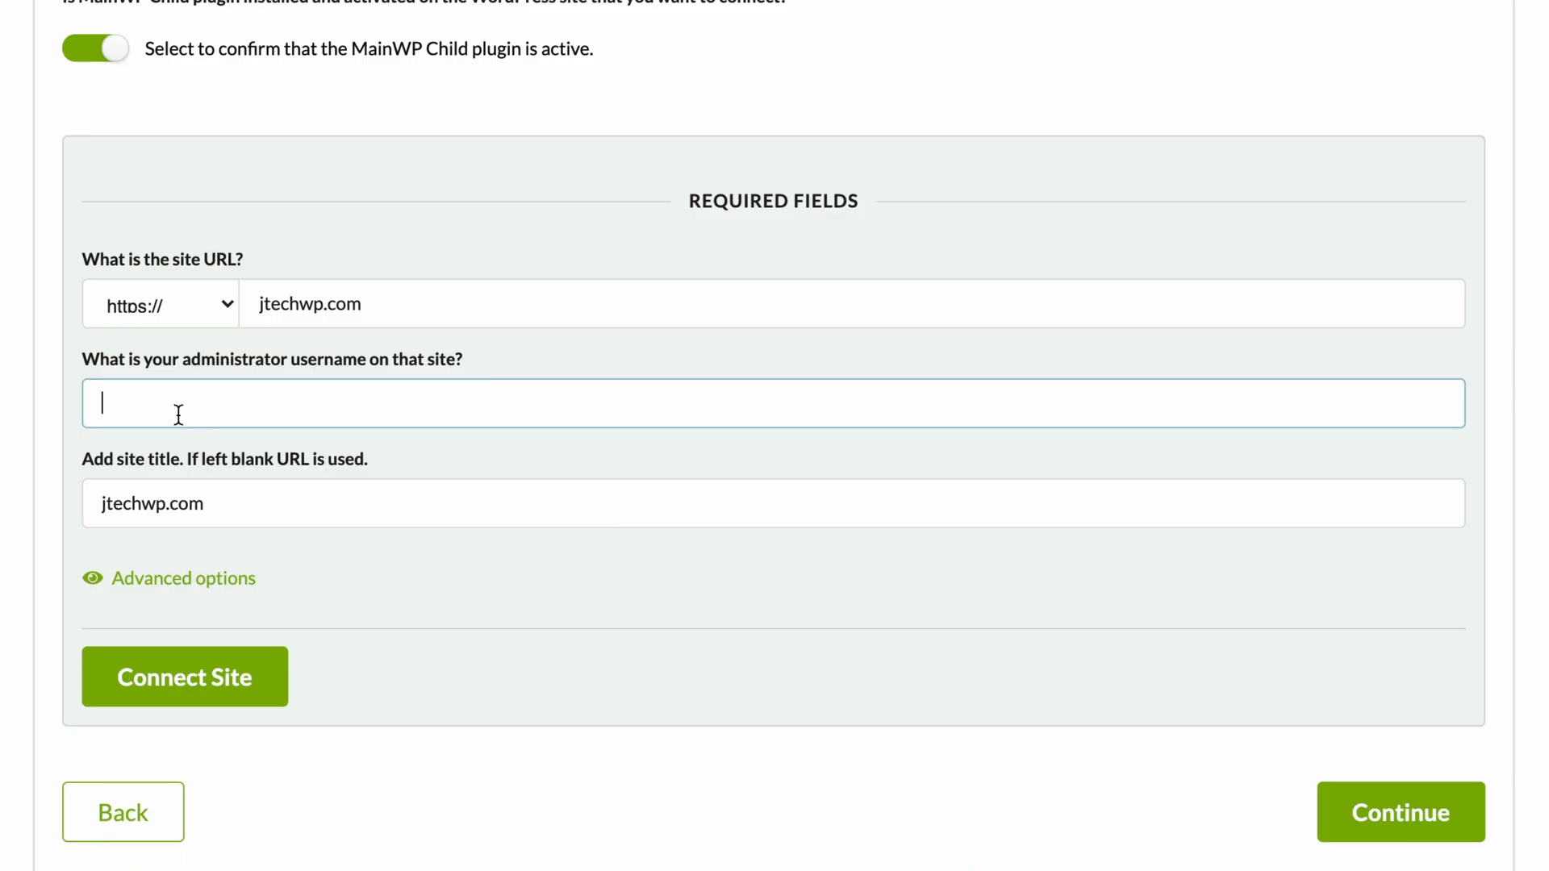
{"action": "type", "text": "jon360"}
Step: Show the advanced options, leave the unique security ID blank, and connect the child site
{"action": "left_click", "coordinate": [183, 579]}
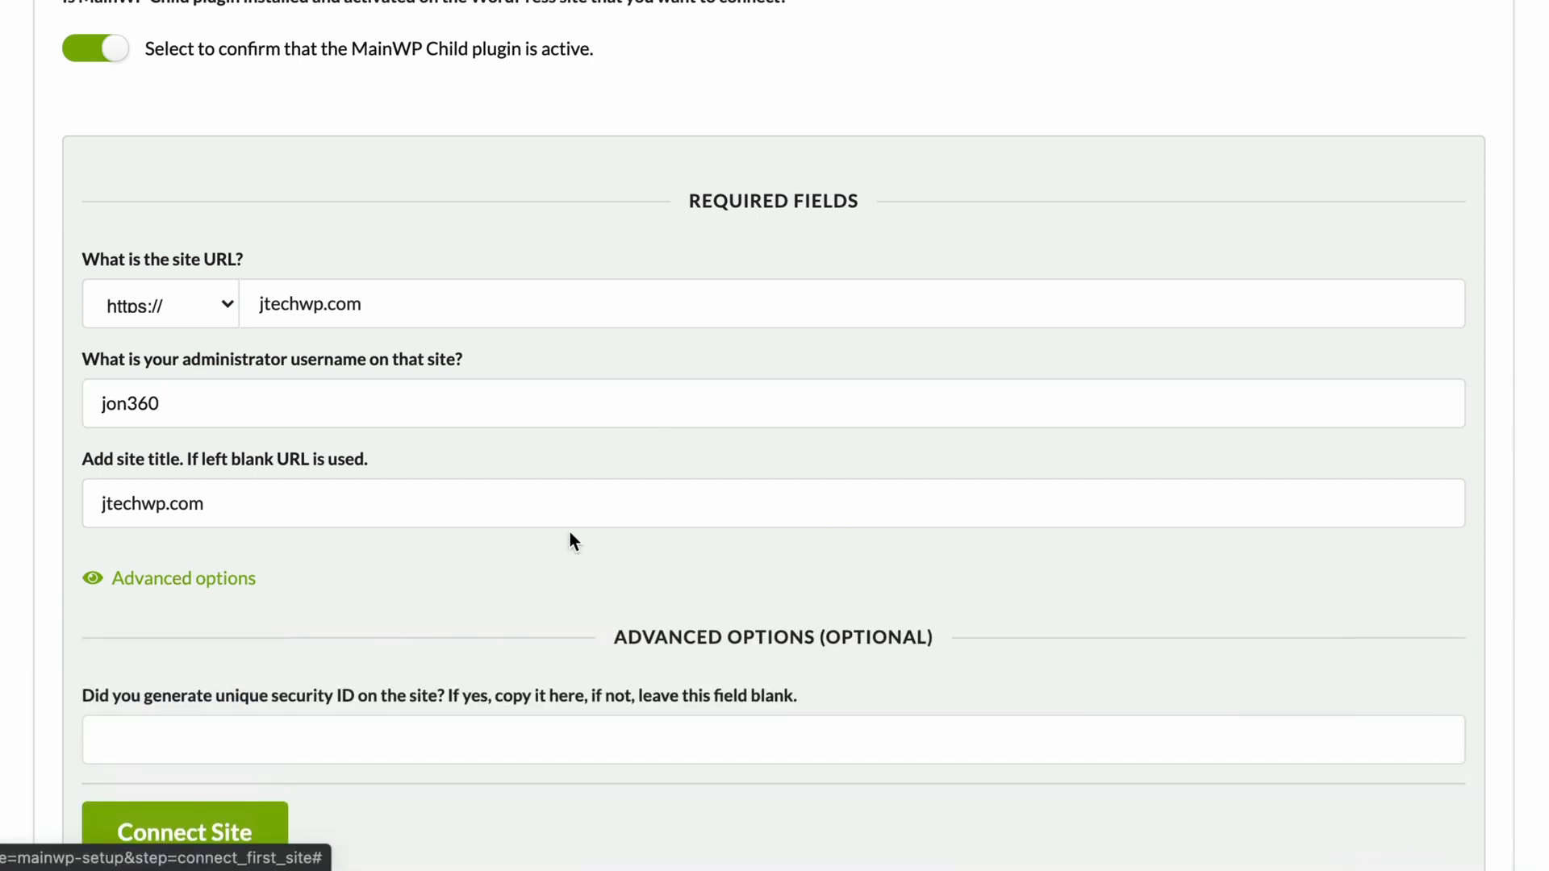
{"action": "scroll", "coordinate": [569, 534], "scroll_direction": "down", "scroll_amount": 2}
{"action": "scroll", "coordinate": [569, 532], "scroll_direction": "down", "scroll_amount": 1}
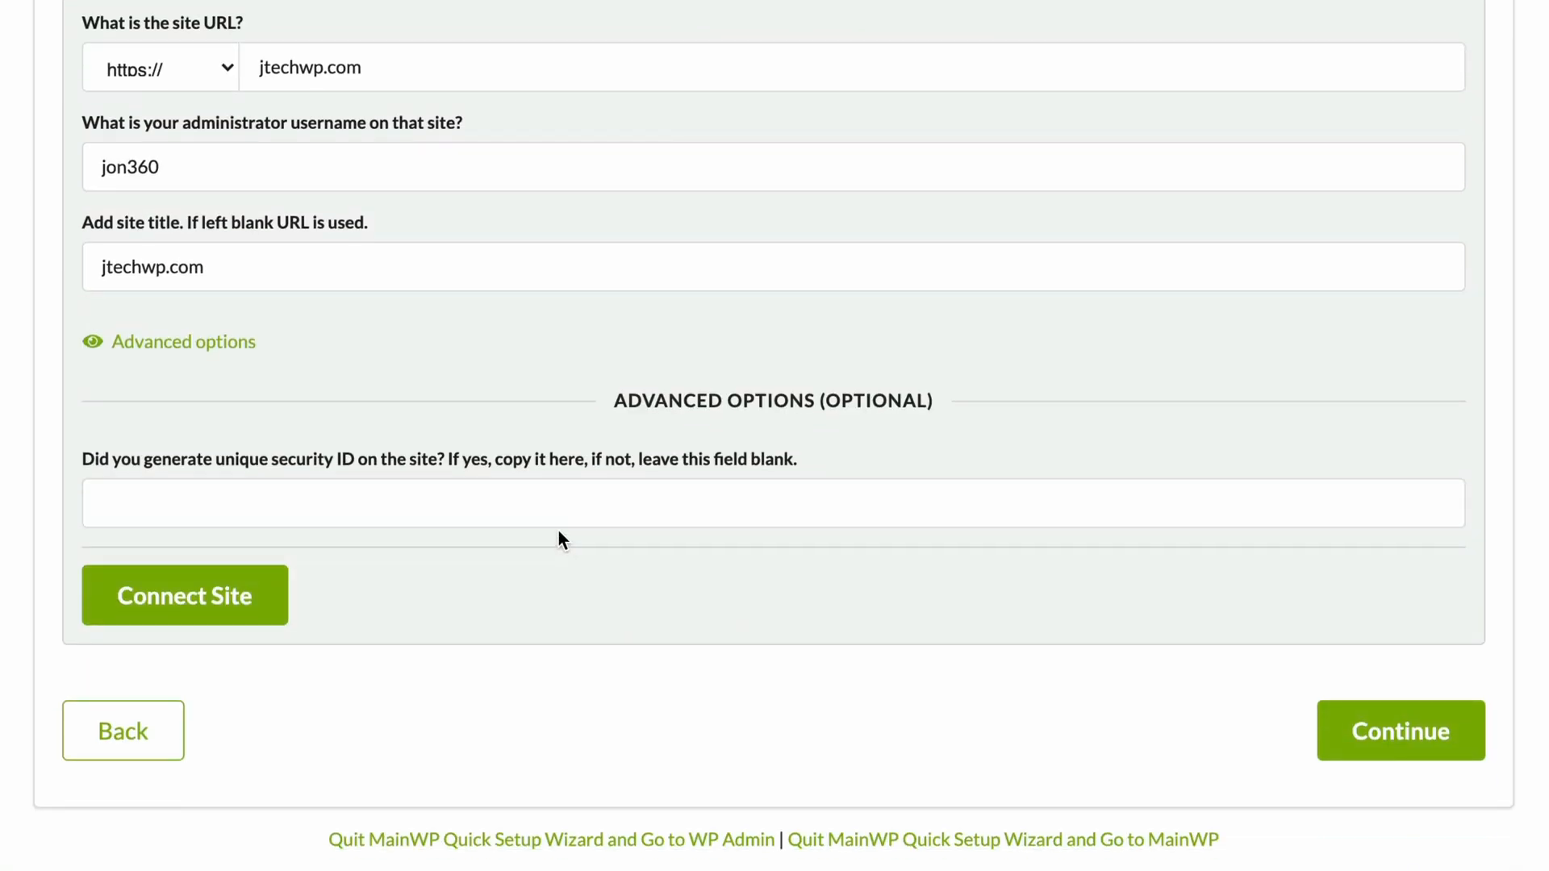
{"action": "left_click", "coordinate": [220, 598]}
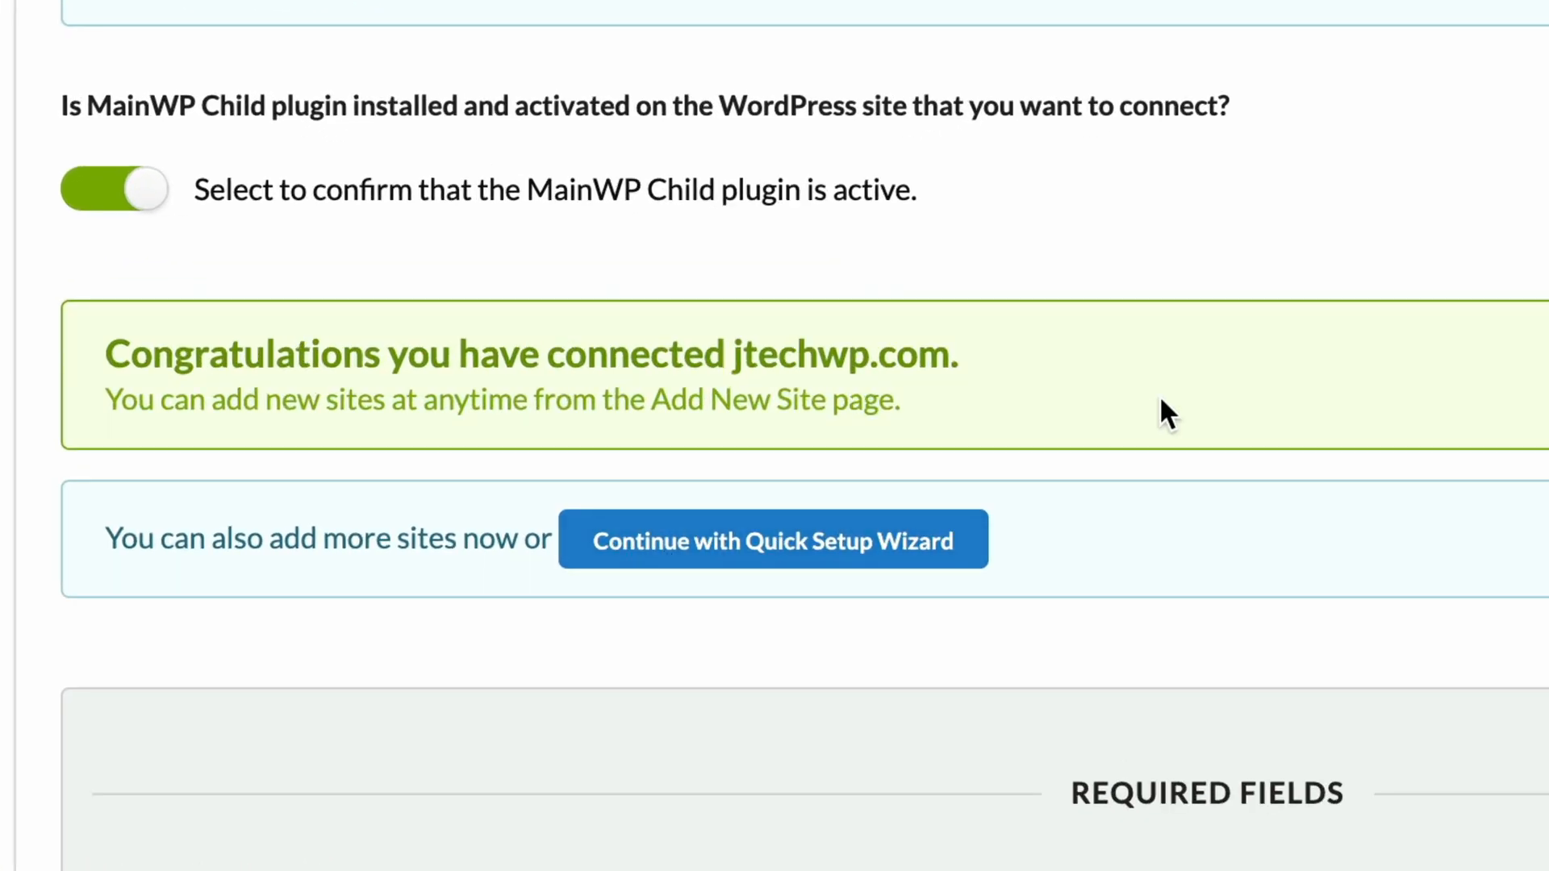
Step: Leave the form for additional sites empty and continue the setup wizard to the Monitoring stage
{"action": "scroll", "coordinate": [1160, 396], "scroll_direction": "up", "scroll_amount": 2}
{"action": "scroll", "coordinate": [1159, 396], "scroll_direction": "down", "scroll_amount": 1}
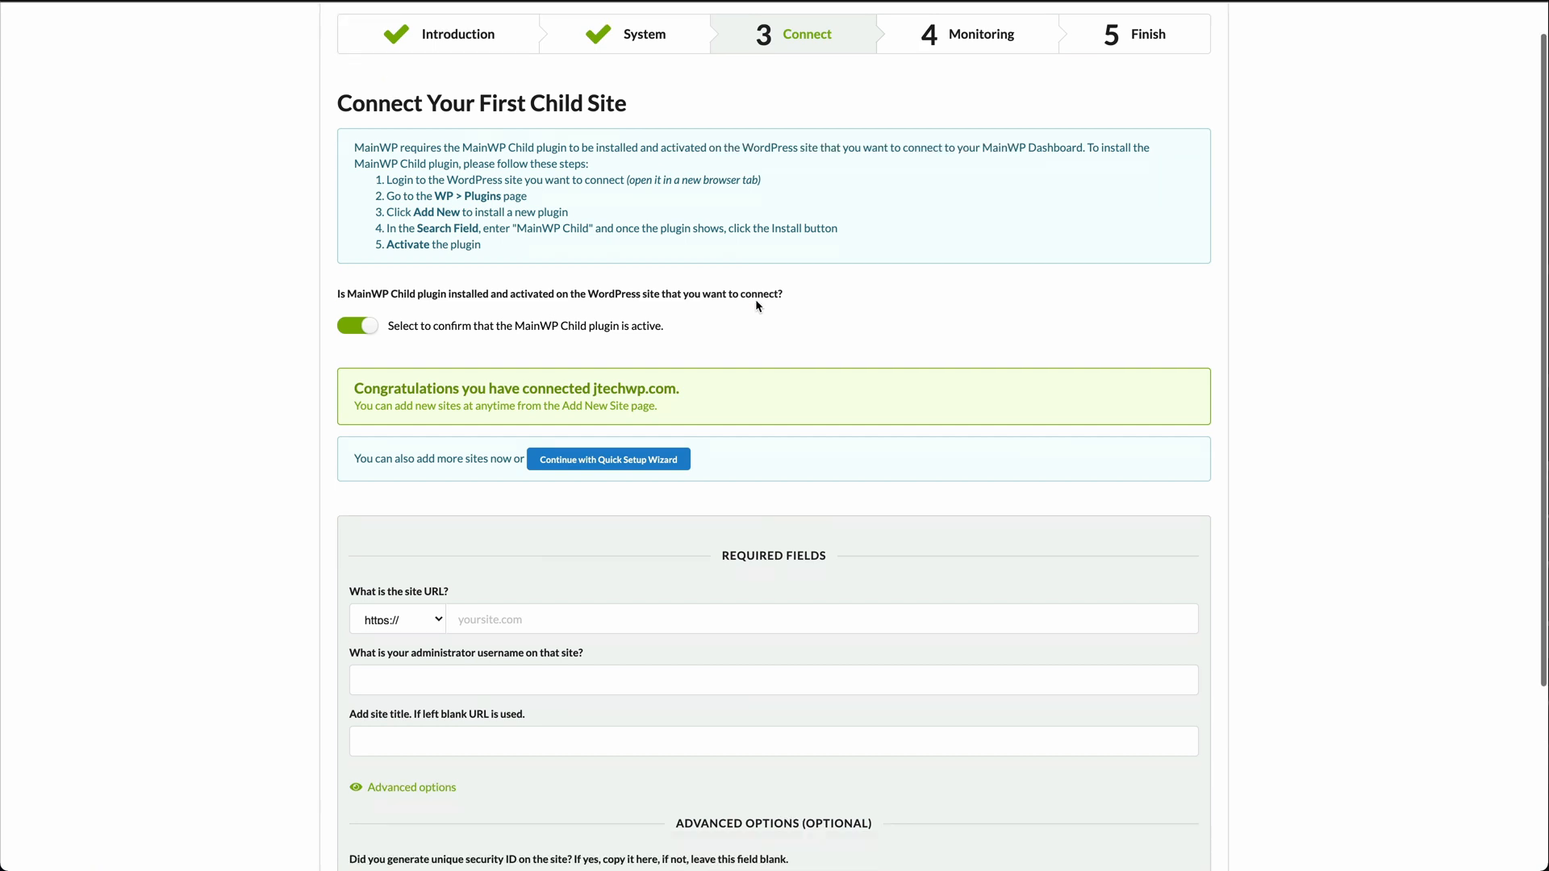
{"action": "scroll", "coordinate": [757, 305], "scroll_direction": "down", "scroll_amount": 3}
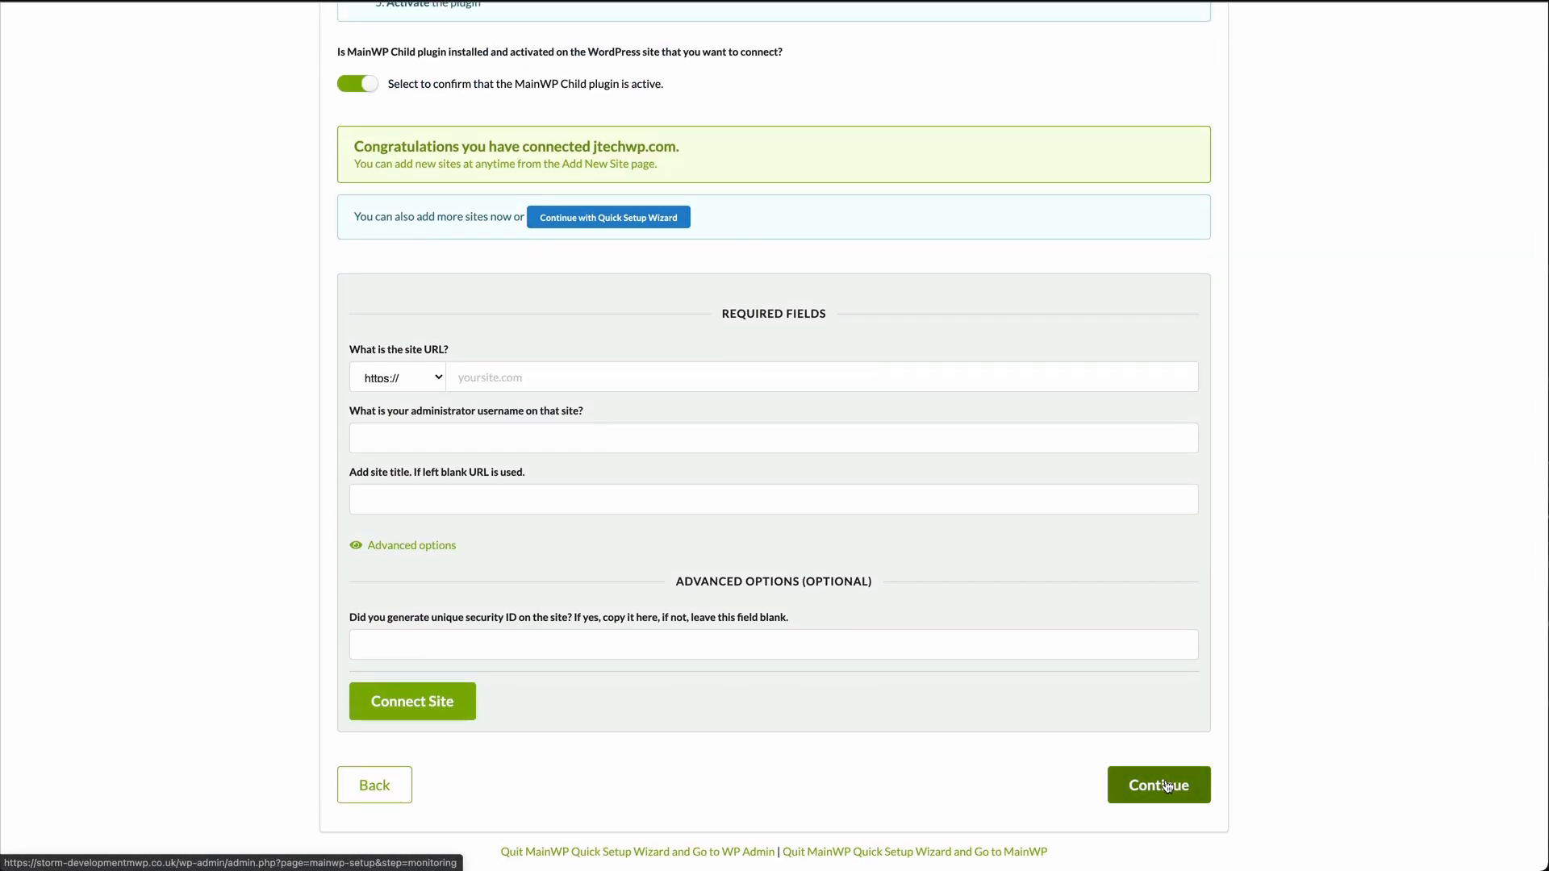
{"action": "left_click", "coordinate": [1165, 787]}
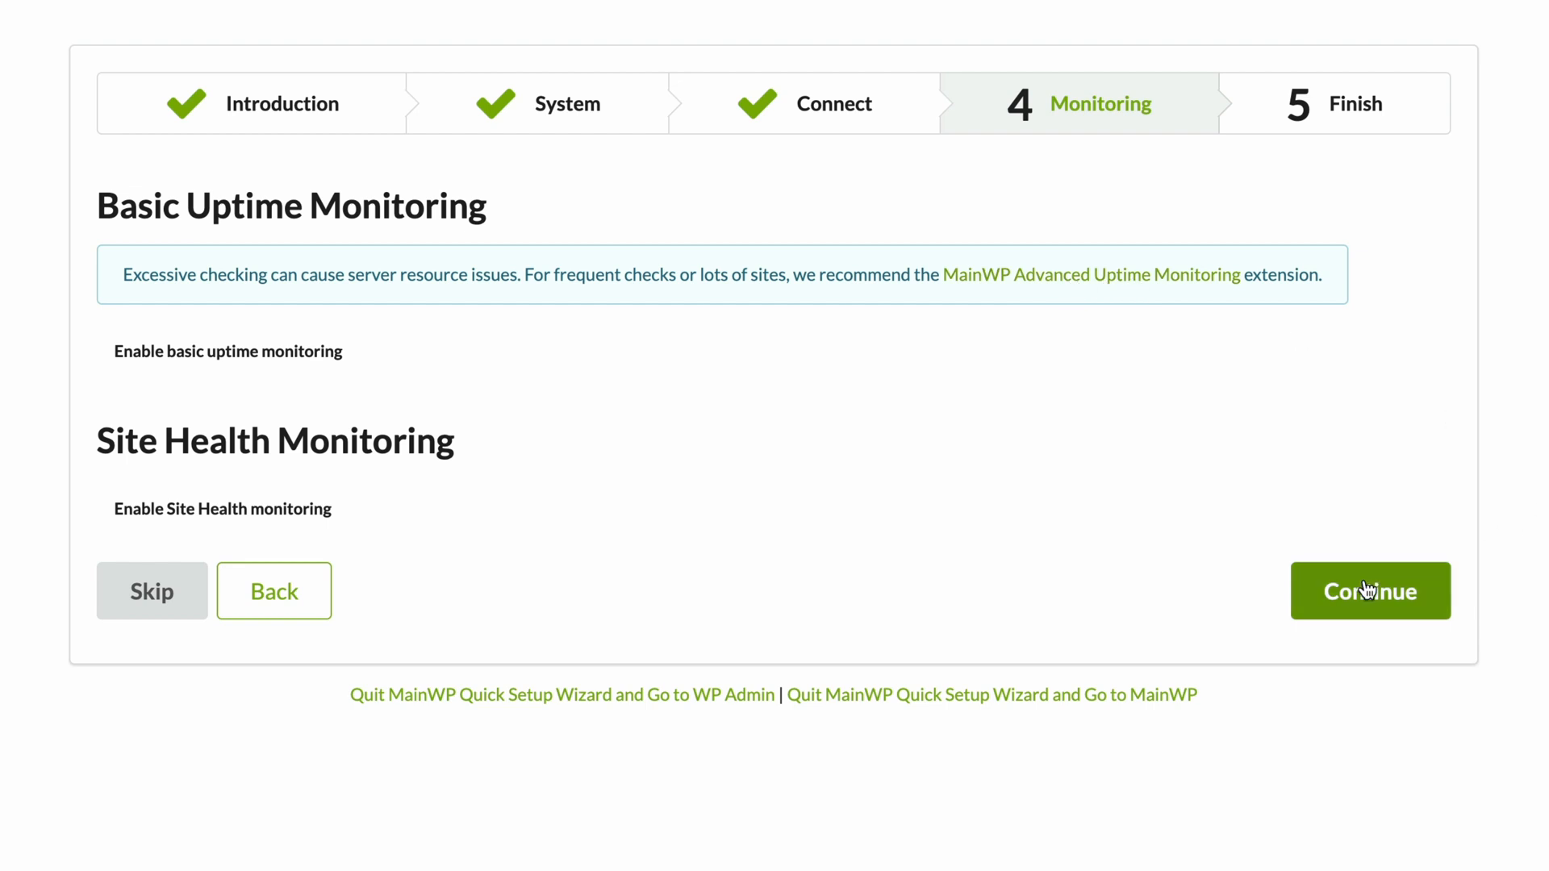
Step: Finish the setup wizard without enabling either monitoring option, and turn on automatic updates for the MainWP Child plugins
{"action": "left_click", "coordinate": [1358, 613]}
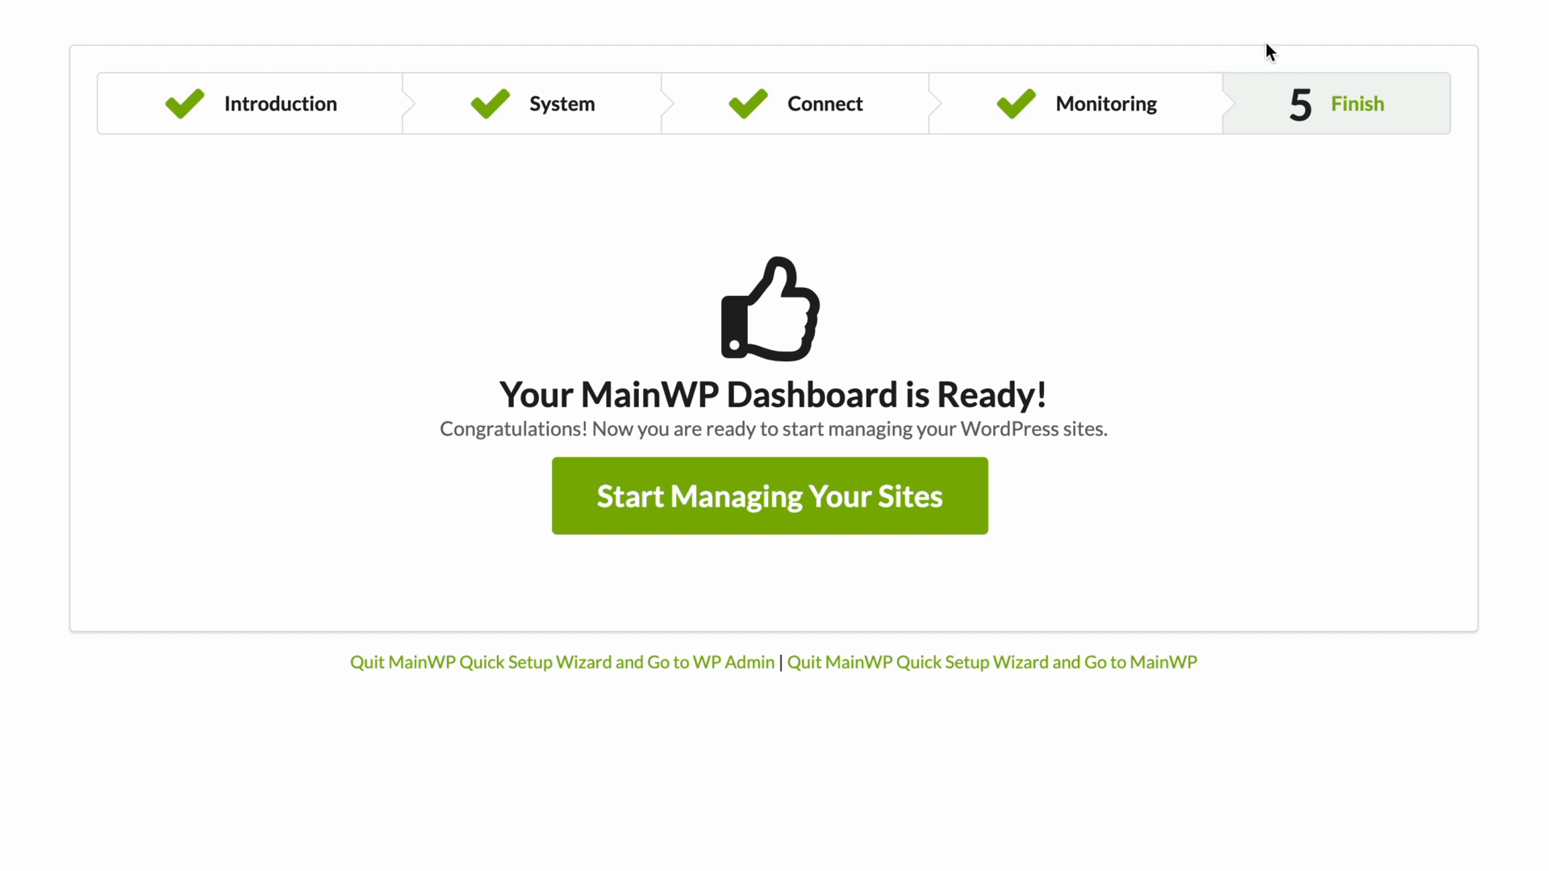
{"action": "left_click", "coordinate": [773, 507]}
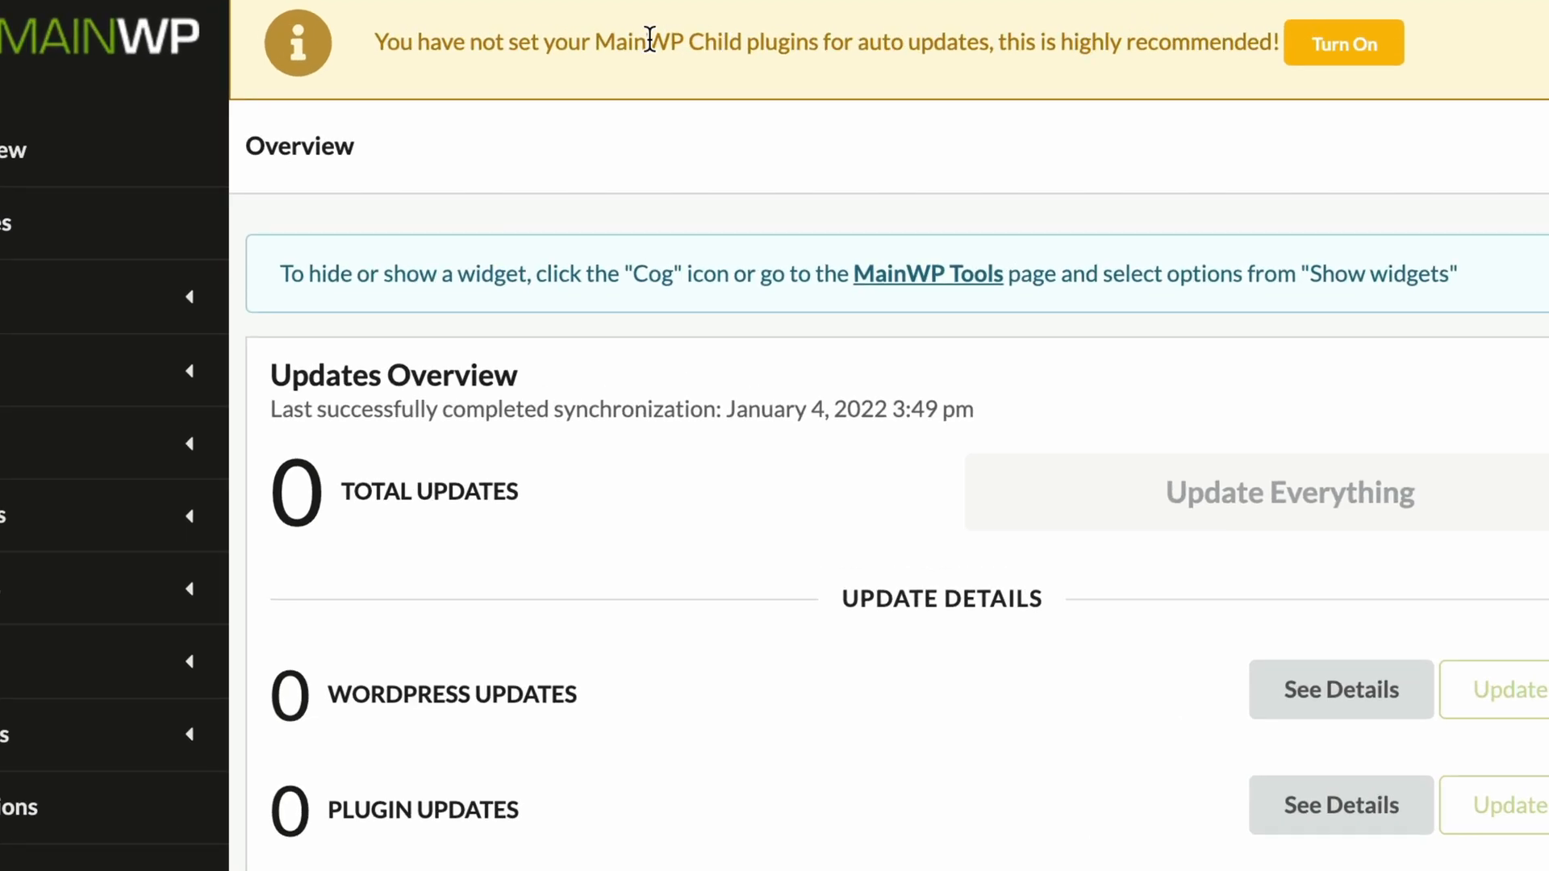
{"action": "left_click", "coordinate": [1342, 63]}
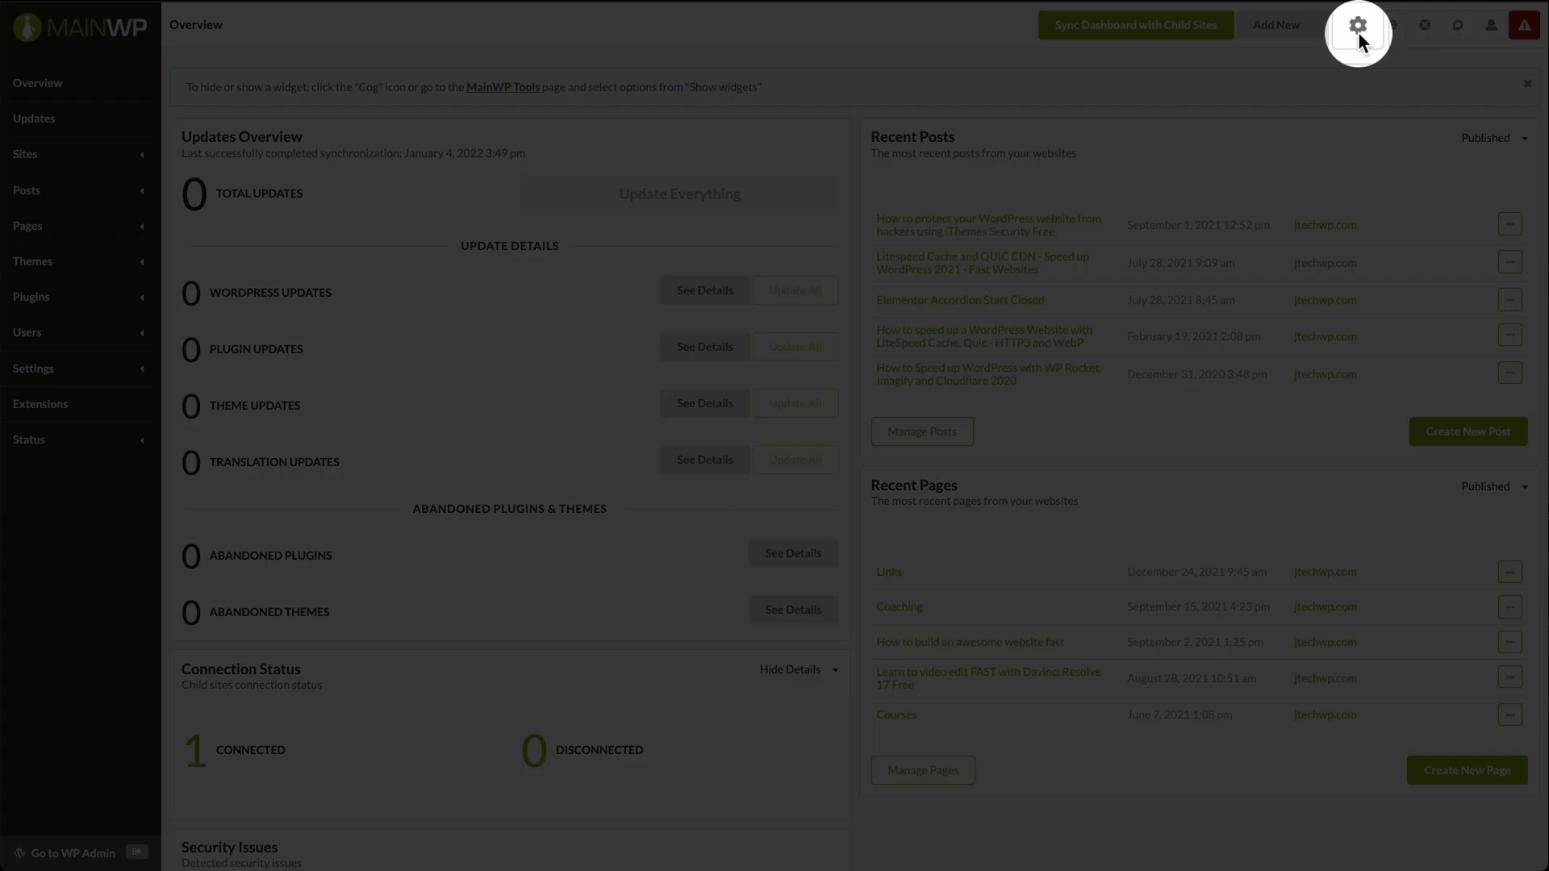
Step: Hide the Recent Pages, Recent Posts and Plugins widgets in the overview's screen options
{"action": "left_click", "coordinate": [1358, 33]}
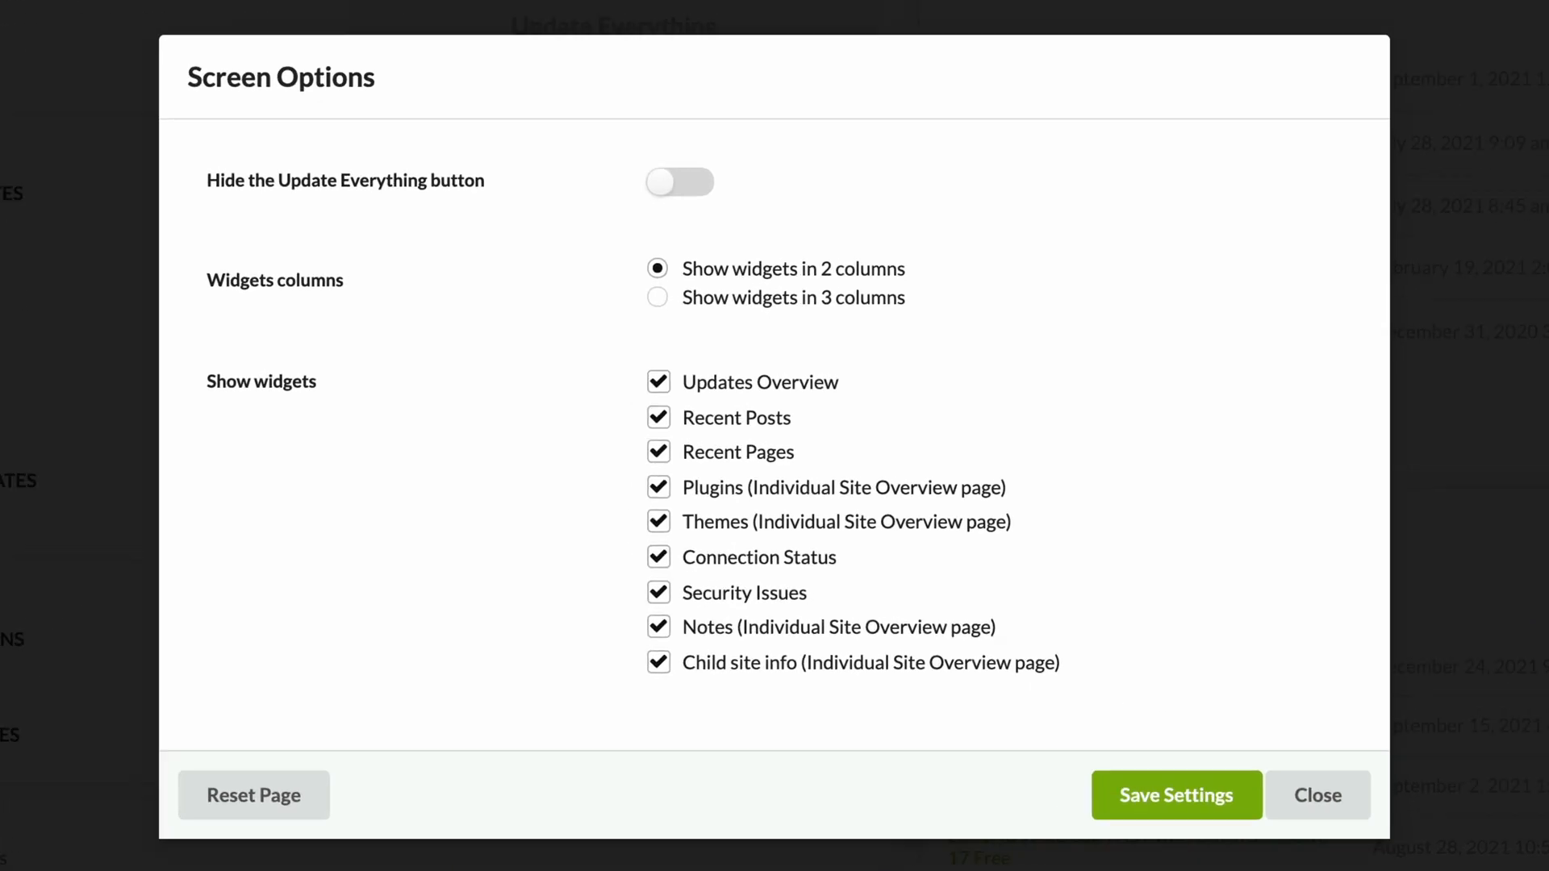
{"action": "left_click", "coordinate": [650, 452]}
{"action": "left_click", "coordinate": [648, 425]}
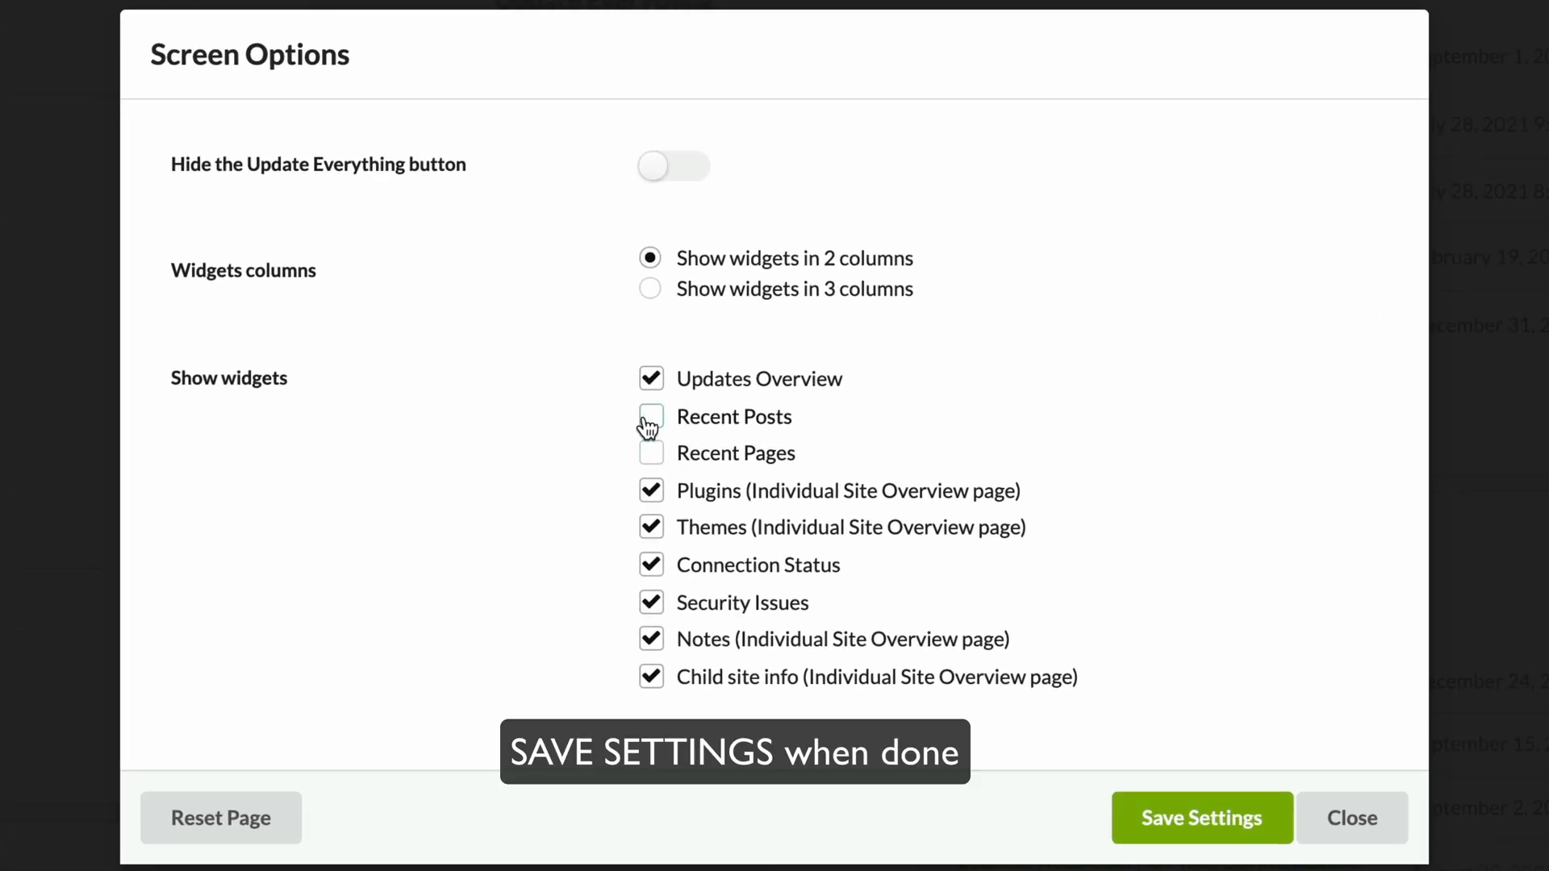
{"action": "left_click", "coordinate": [647, 488]}
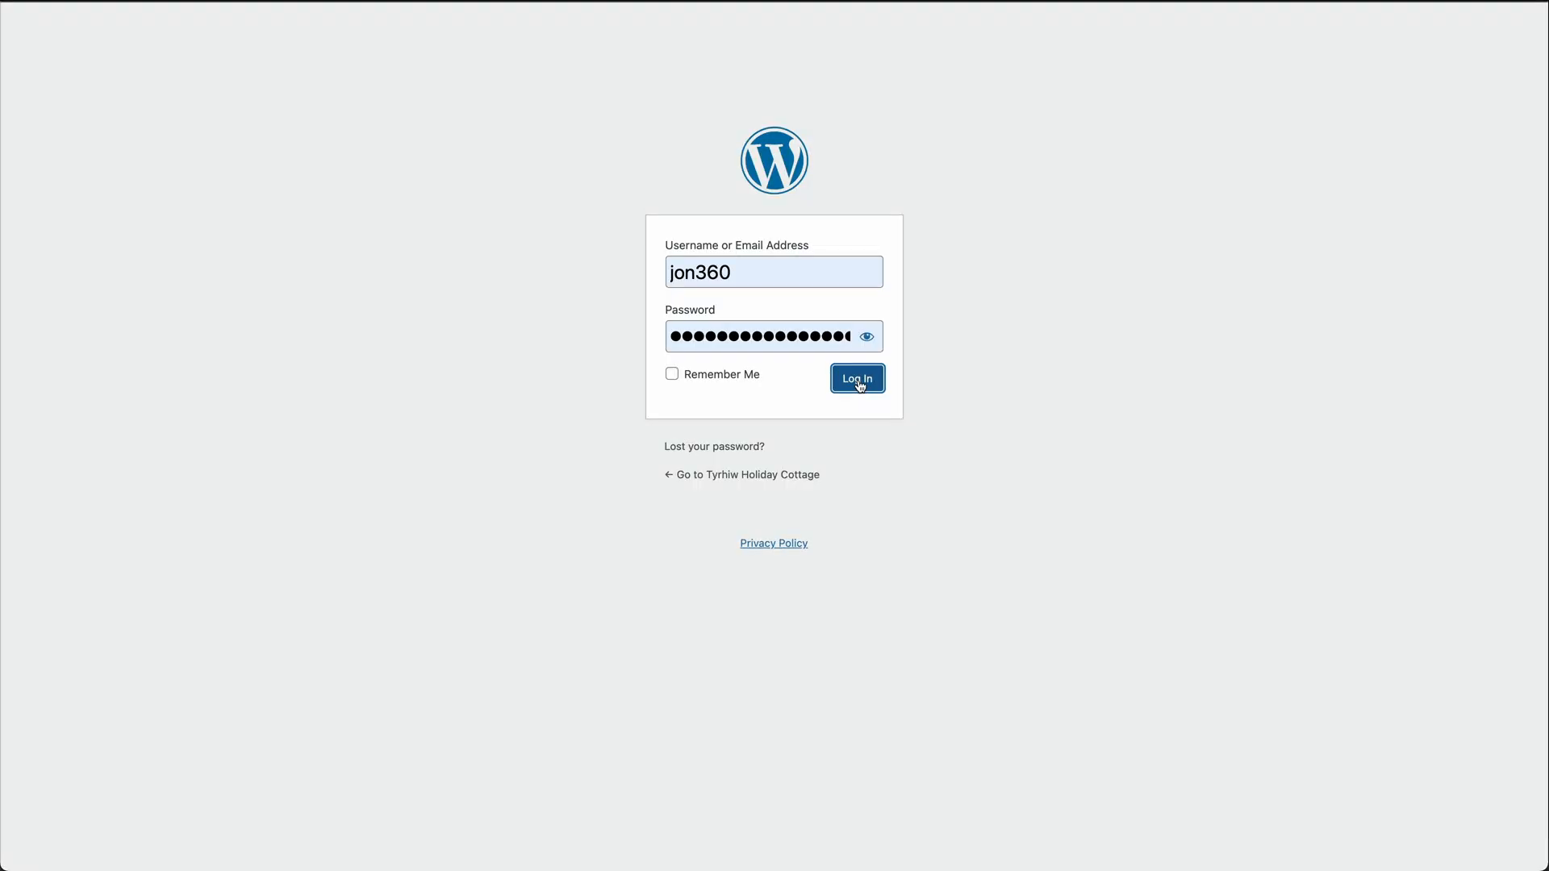
Step: Log in to the Tyrhiw Holiday Cottage WordPress site, and install and activate the MainWP Child plugin there
{"action": "left_click", "coordinate": [860, 387]}
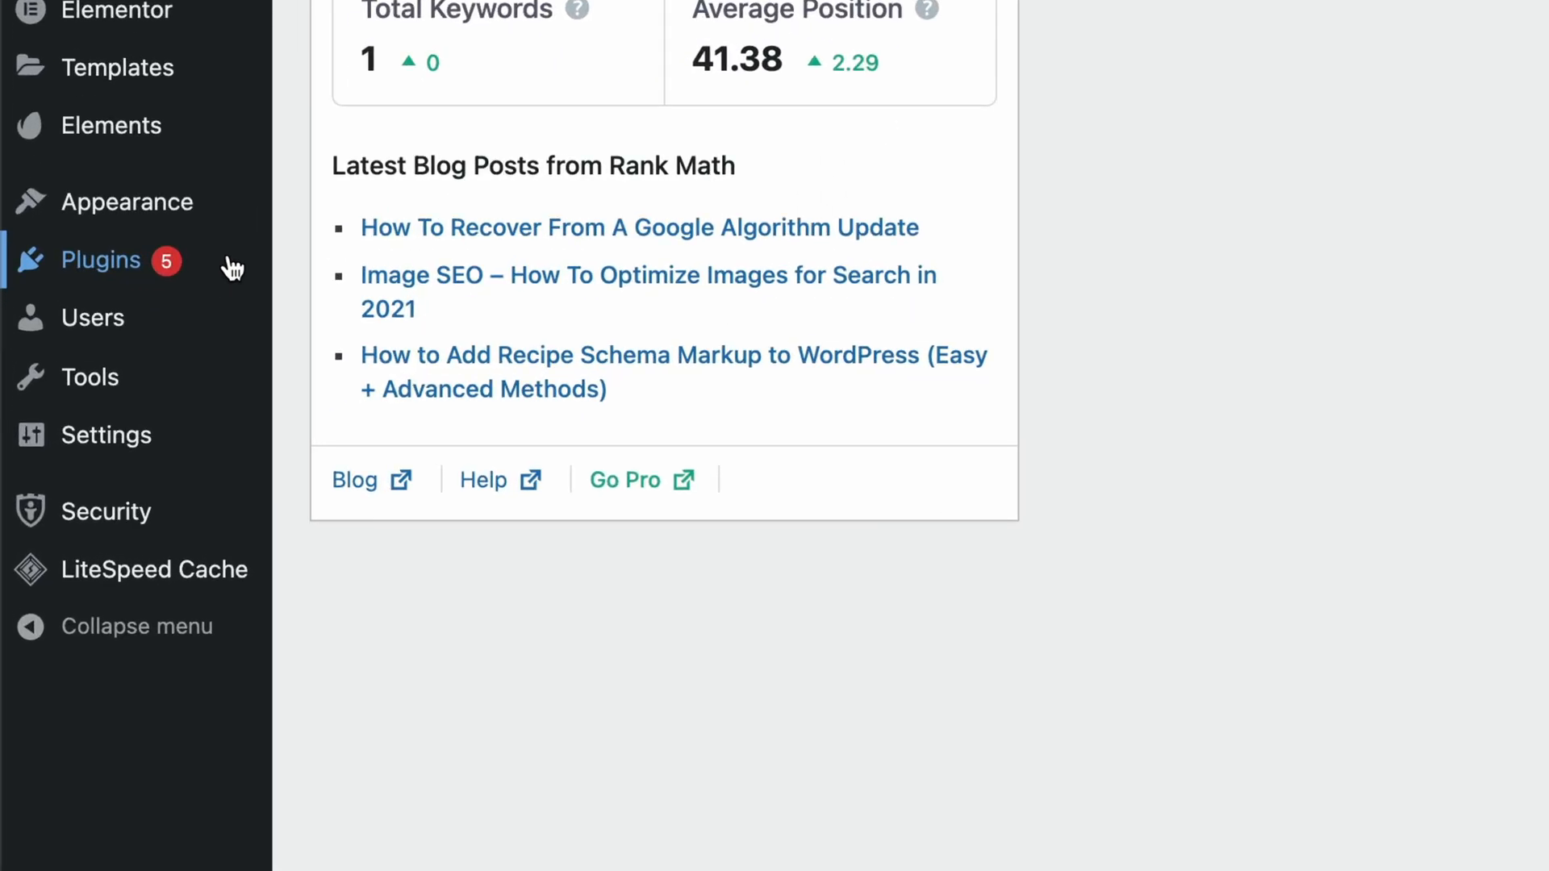
{"action": "mouse_move", "coordinate": [234, 267]}
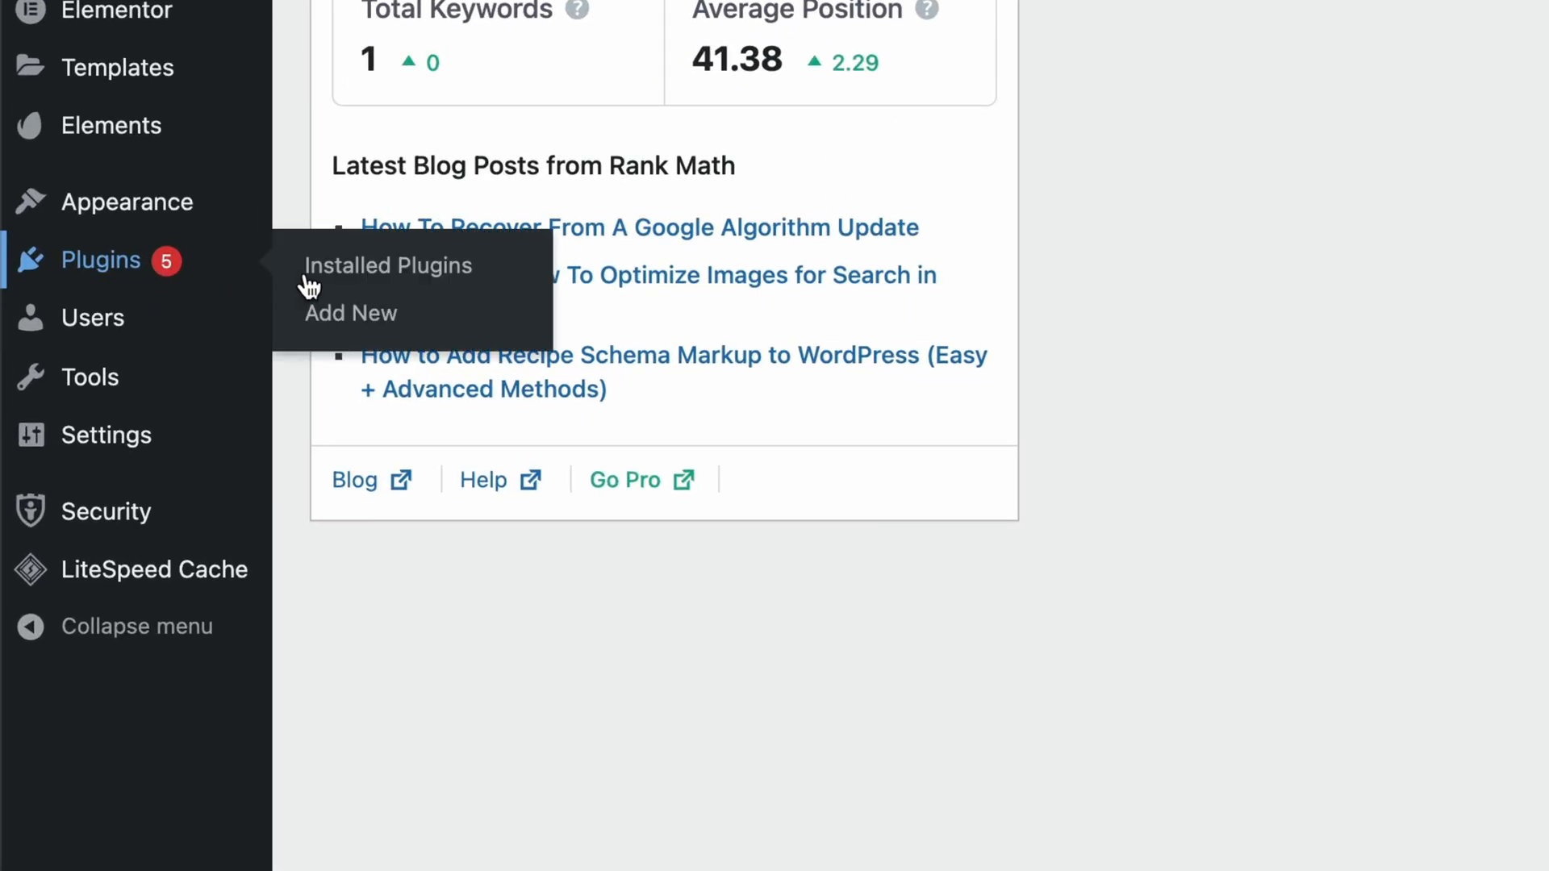
{"action": "left_click", "coordinate": [365, 323]}
{"action": "left_click", "coordinate": [1353, 101]}
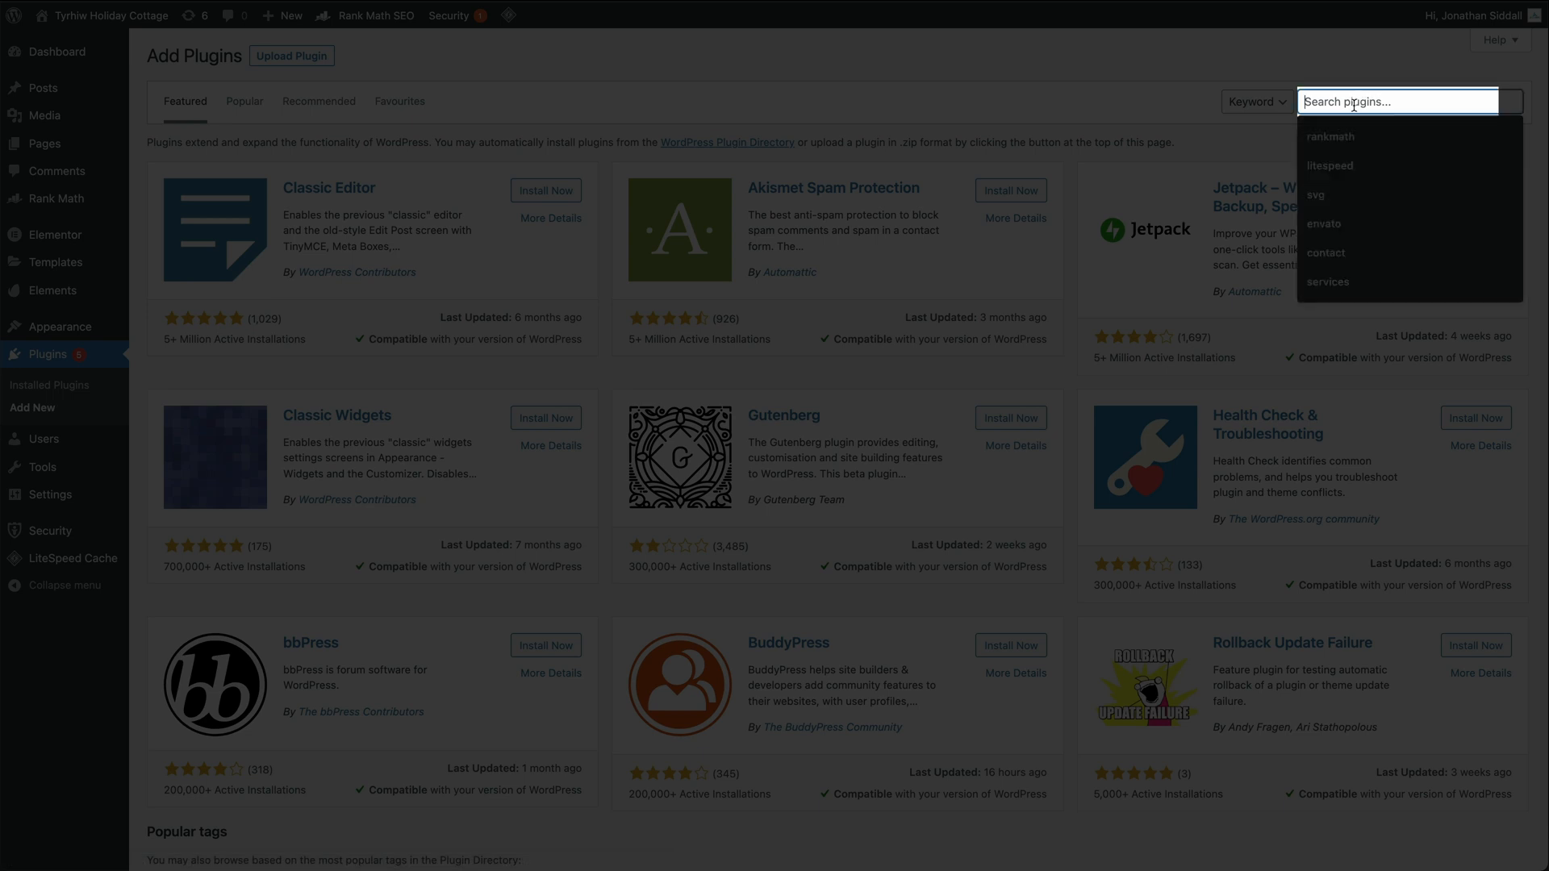
{"action": "type", "text": "mainwp child"}
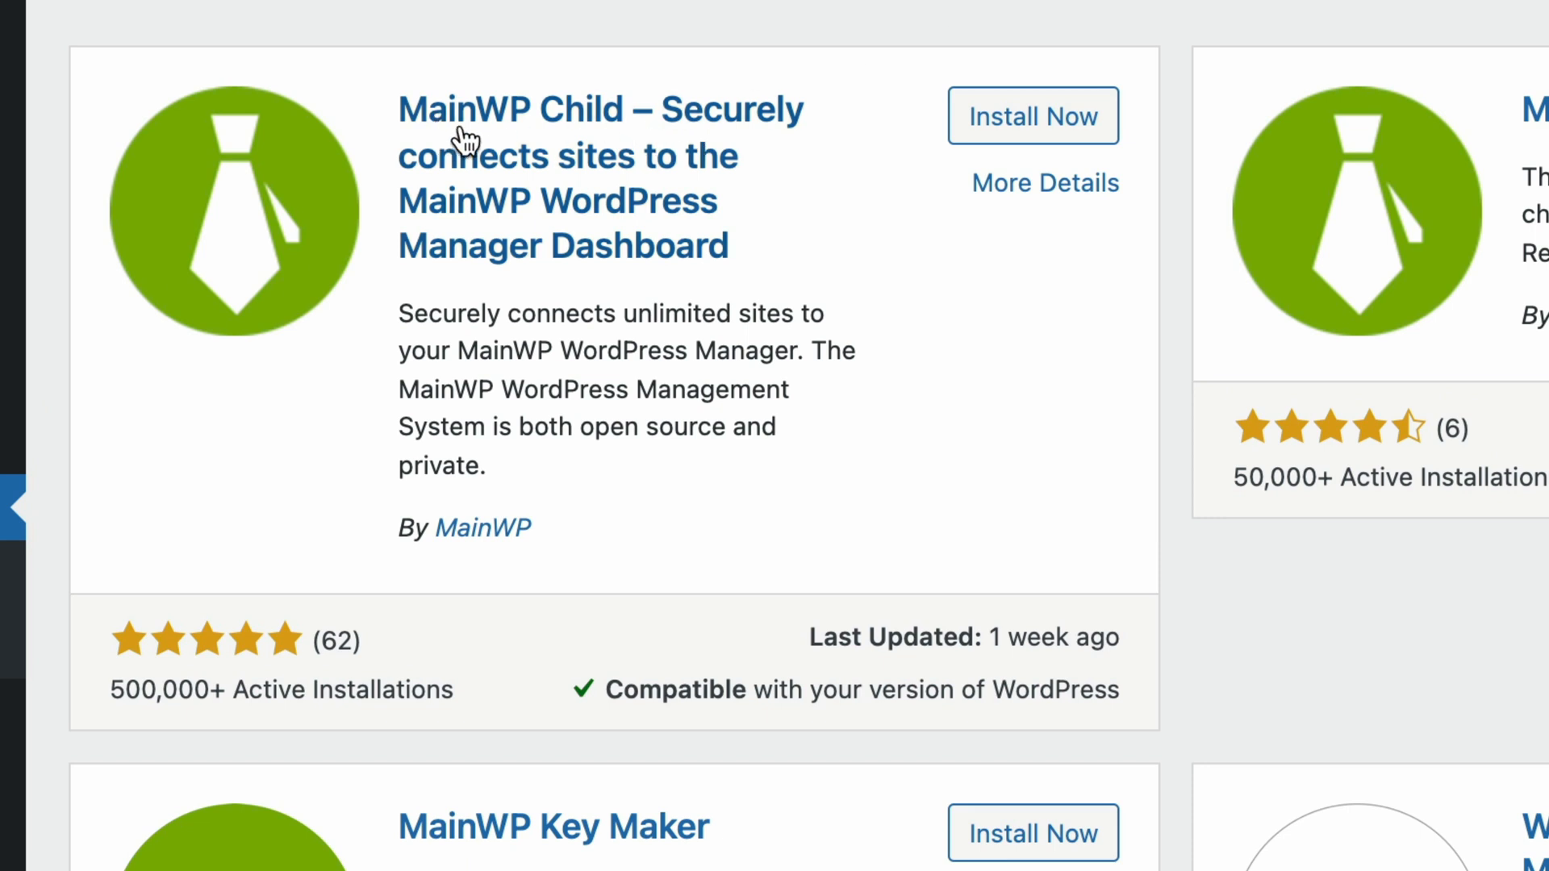
{"action": "left_click", "coordinate": [1031, 142]}
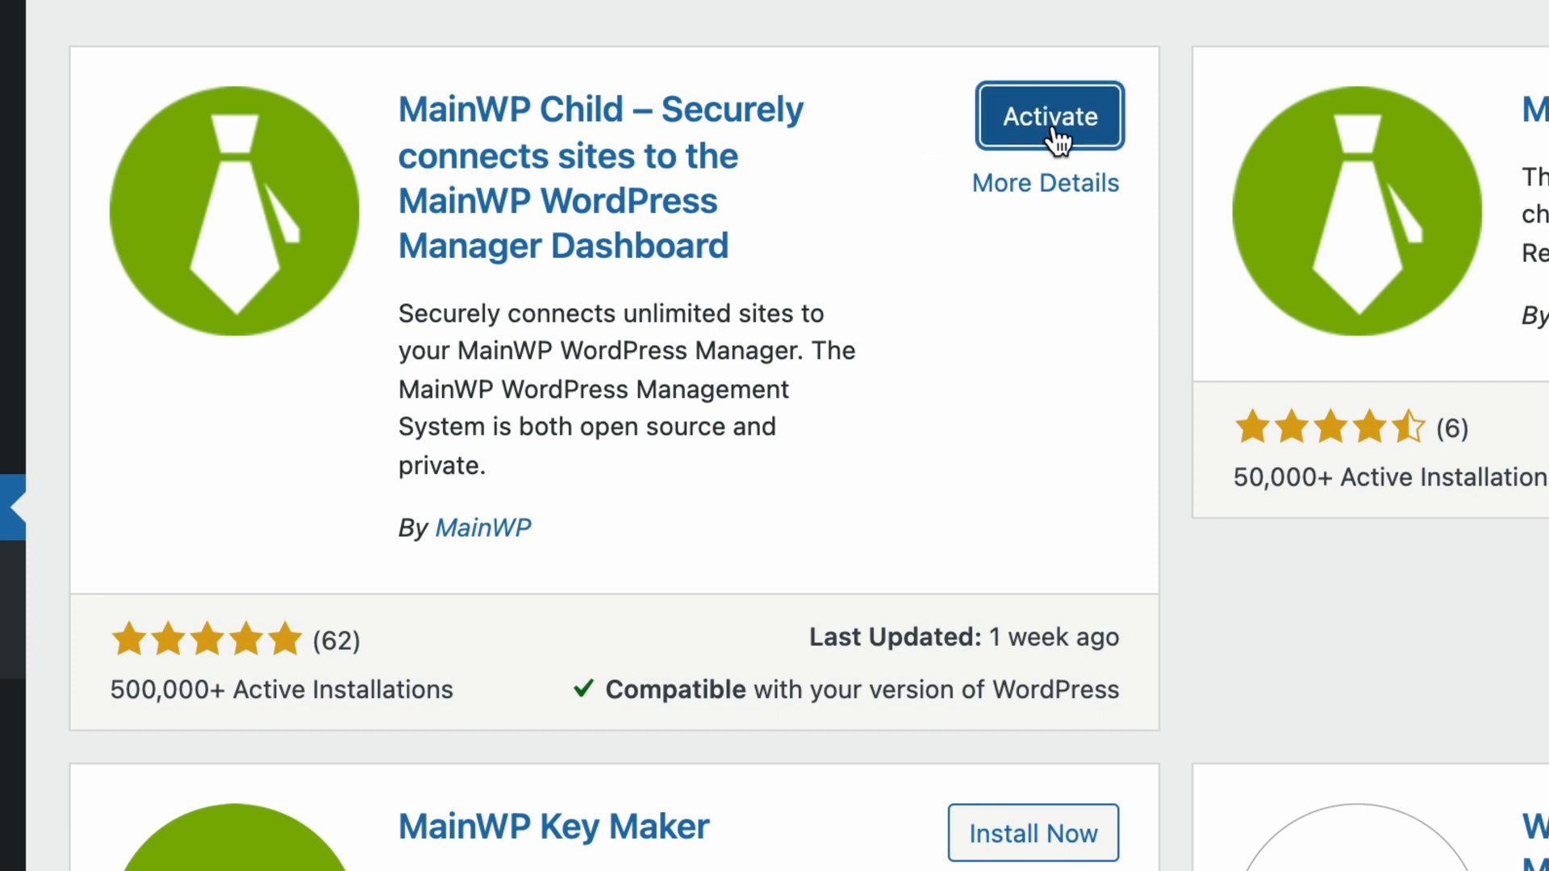
{"action": "left_click", "coordinate": [1051, 131]}
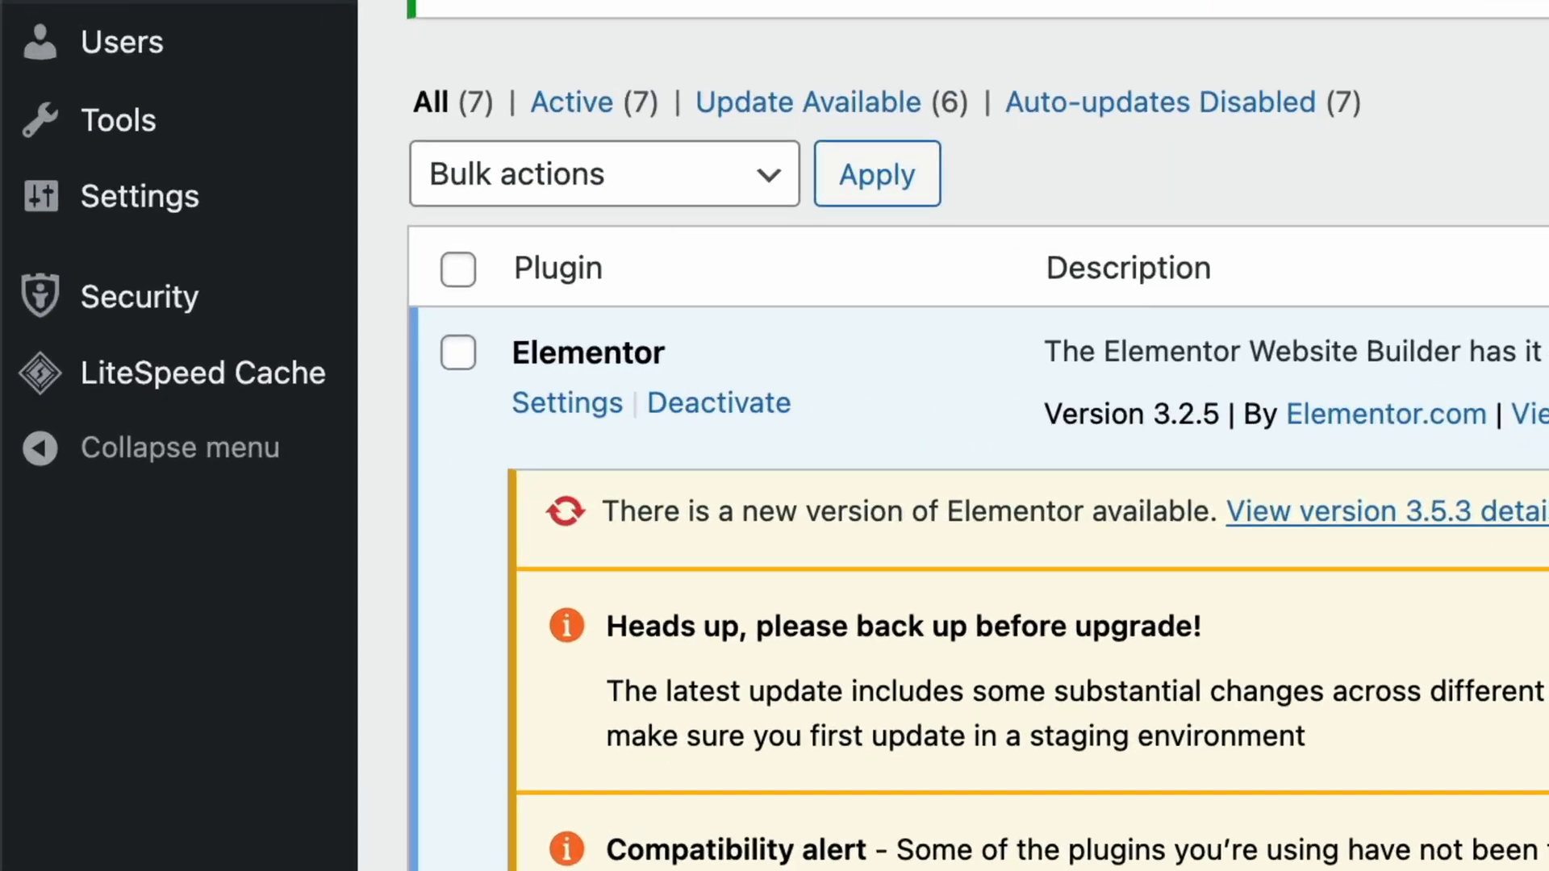
Step: Open the MainWP Child connection details on the Tyrhiw Holiday Cottage site
{"action": "mouse_move", "coordinate": [287, 197]}
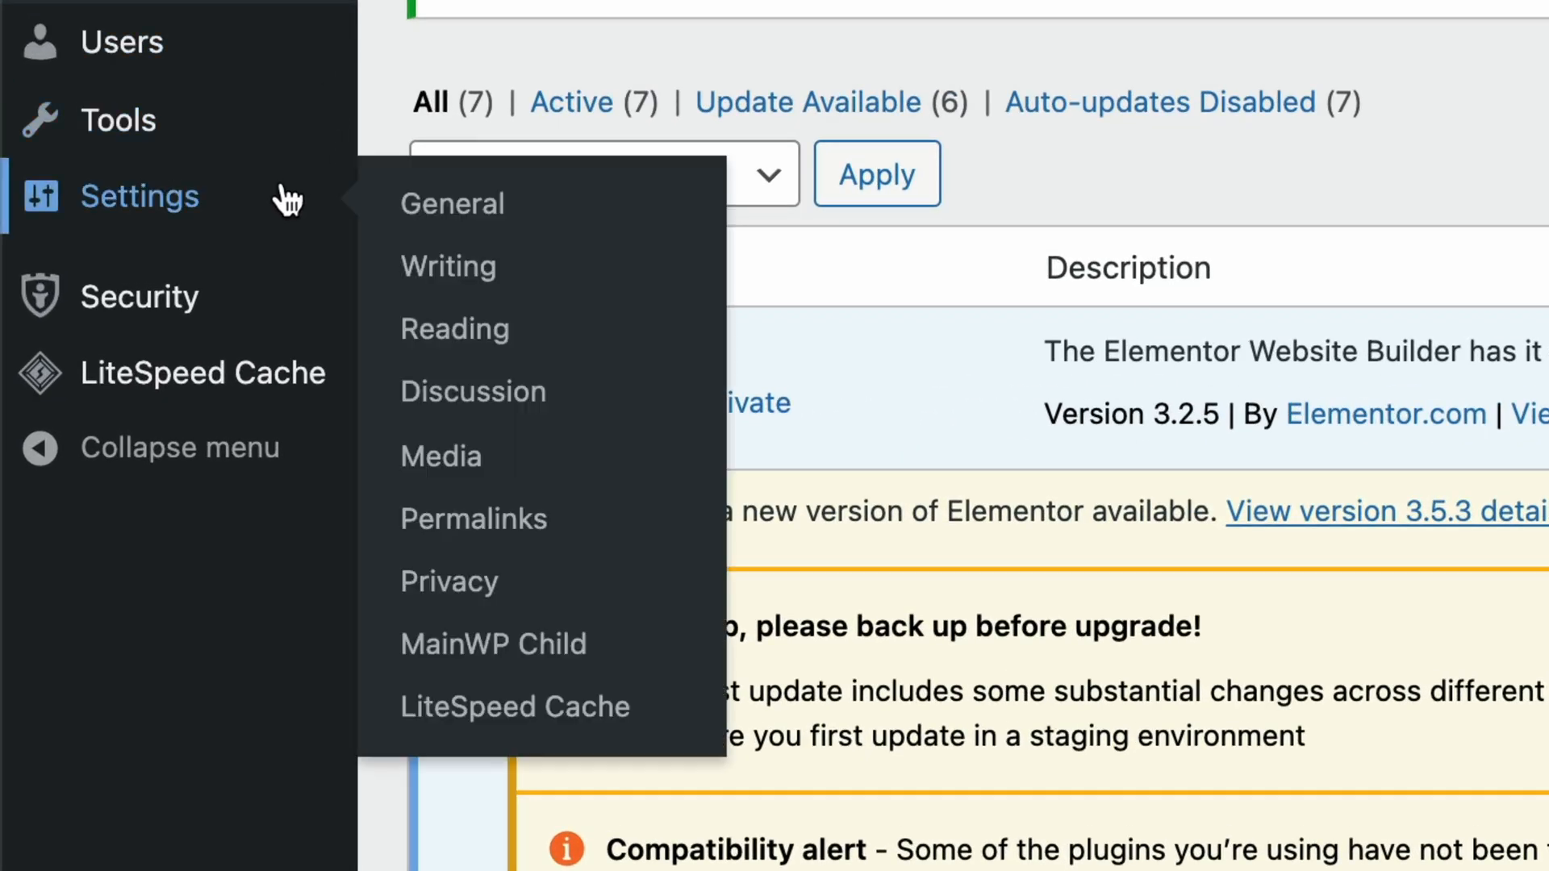
{"action": "left_click", "coordinate": [541, 645]}
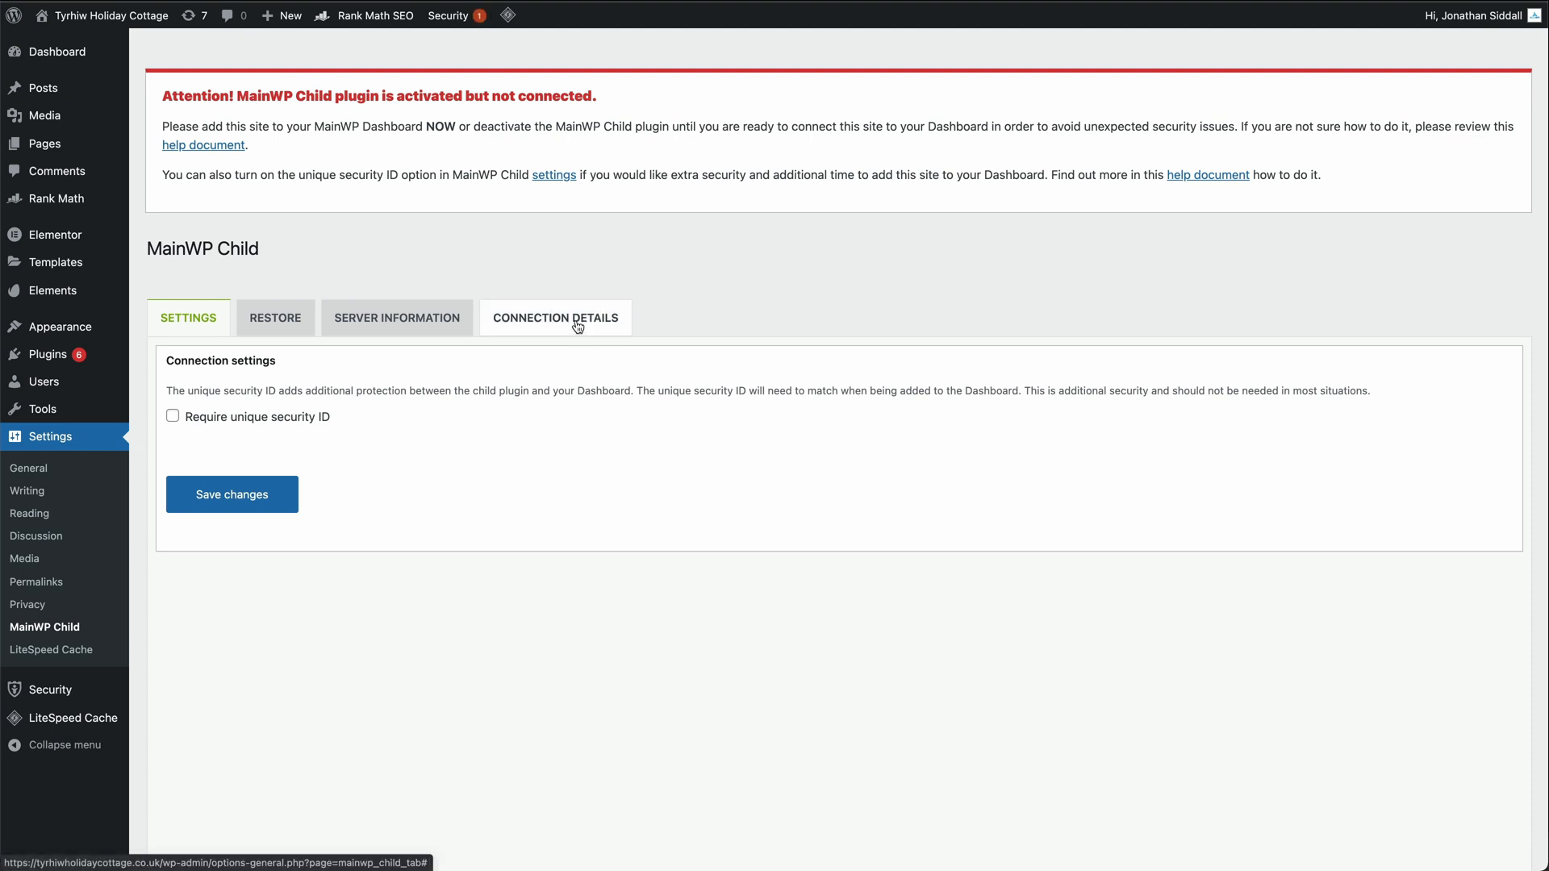
{"action": "left_click", "coordinate": [578, 326]}
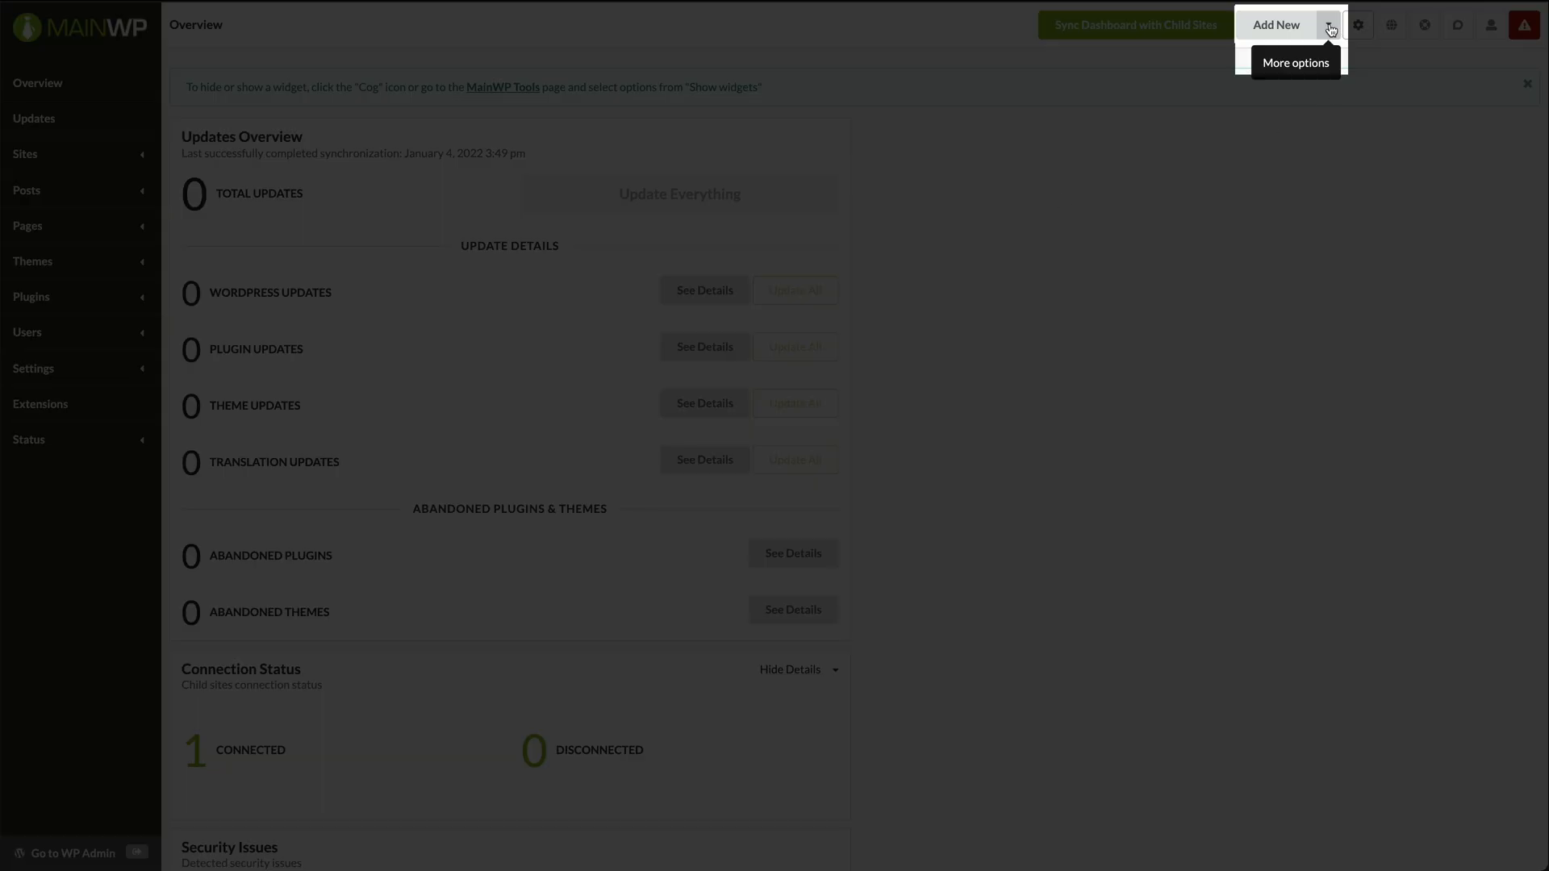
{"action": "left_click", "coordinate": [1330, 27]}
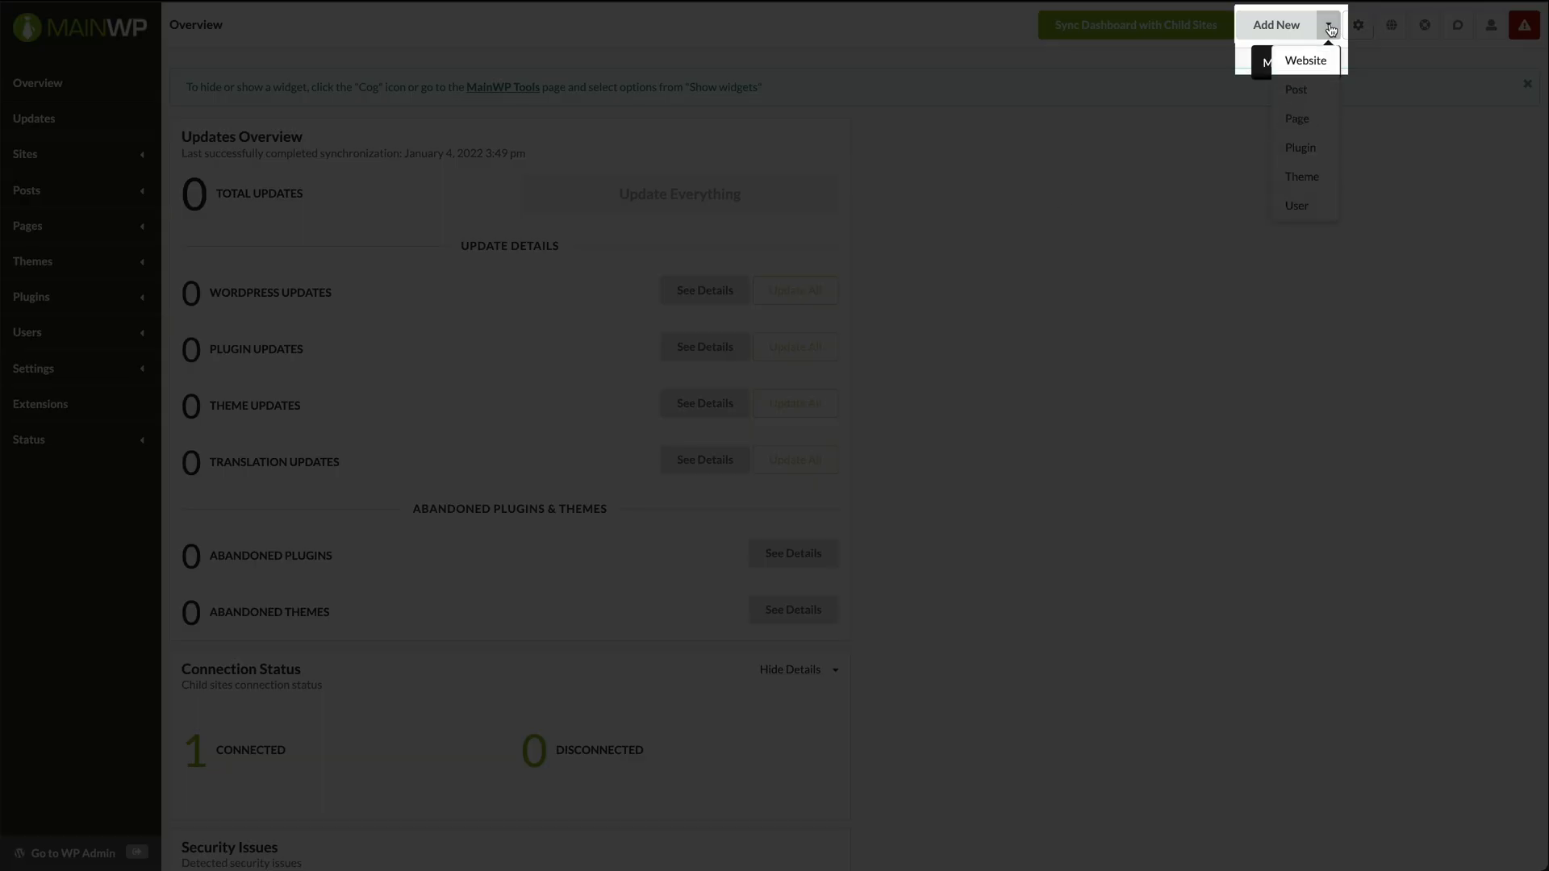
{"action": "left_click", "coordinate": [1305, 63]}
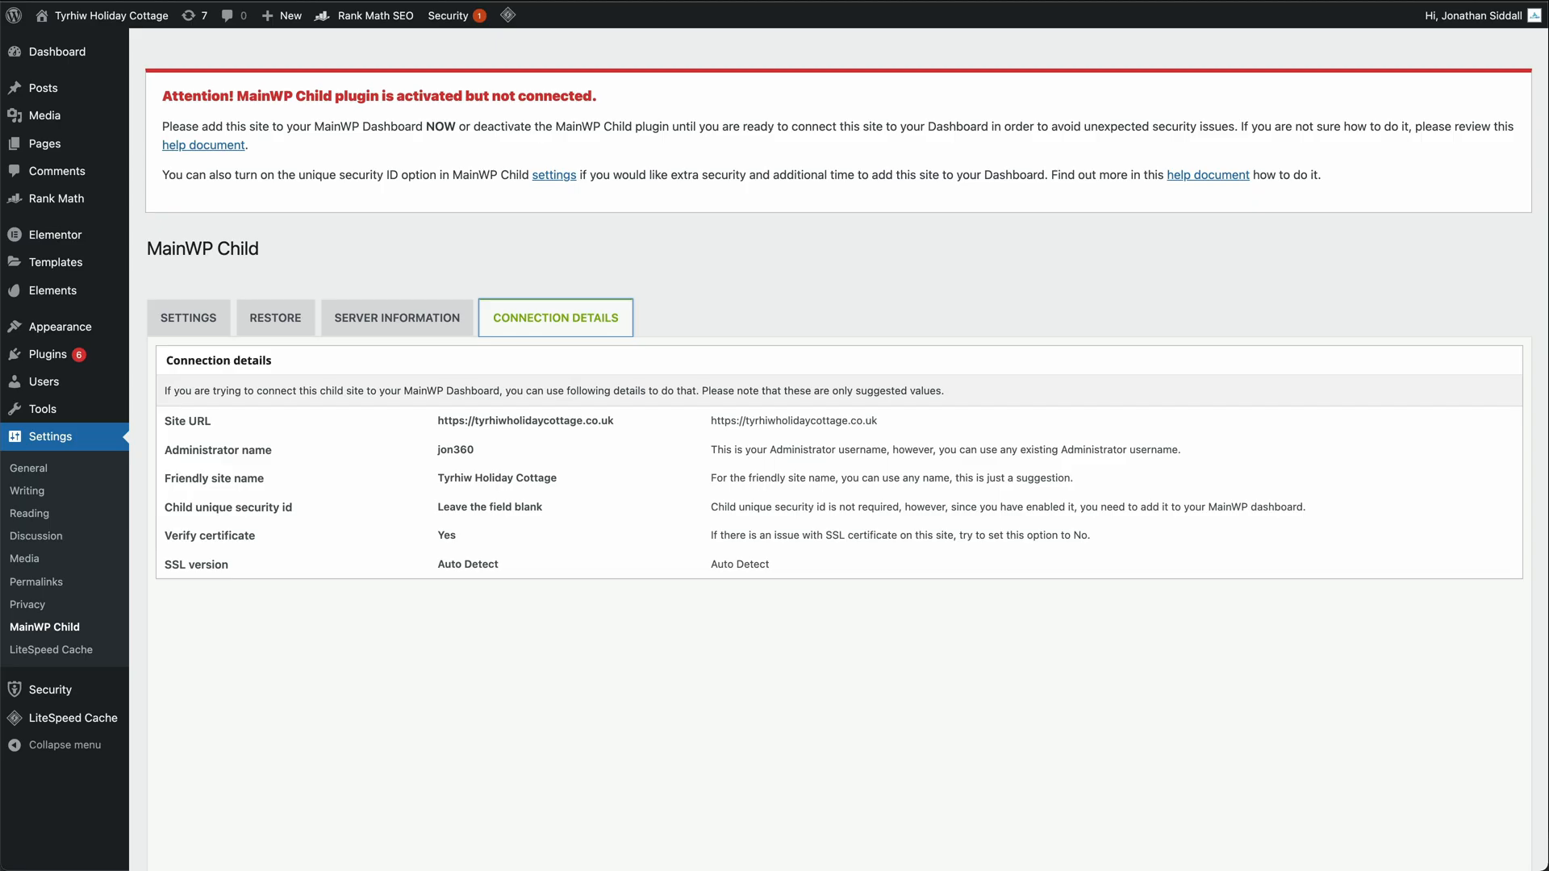
{"action": "left_click_drag", "start_coordinate": [436, 421], "coordinate": [638, 422]}
{"action": "key", "text": "ctrl+c"}
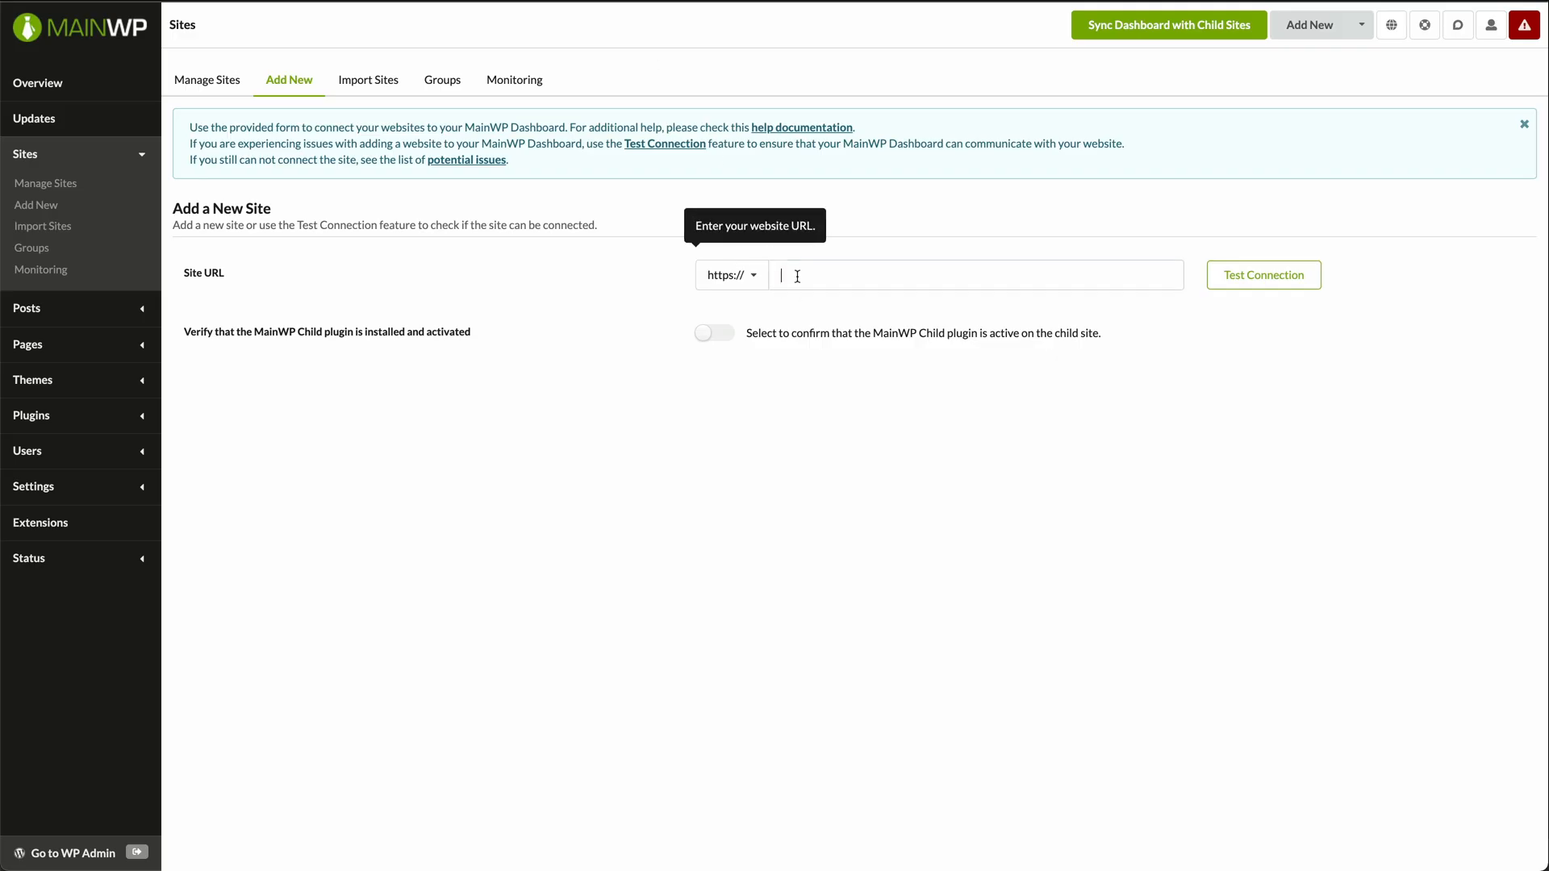
{"action": "left_click", "coordinate": [797, 276]}
{"action": "key", "text": "ctrl+v"}
{"action": "left_click_drag", "start_coordinate": [814, 278], "coordinate": [776, 277]}
{"action": "type", "text": "="}
{"action": "key", "text": "BackSpace"}
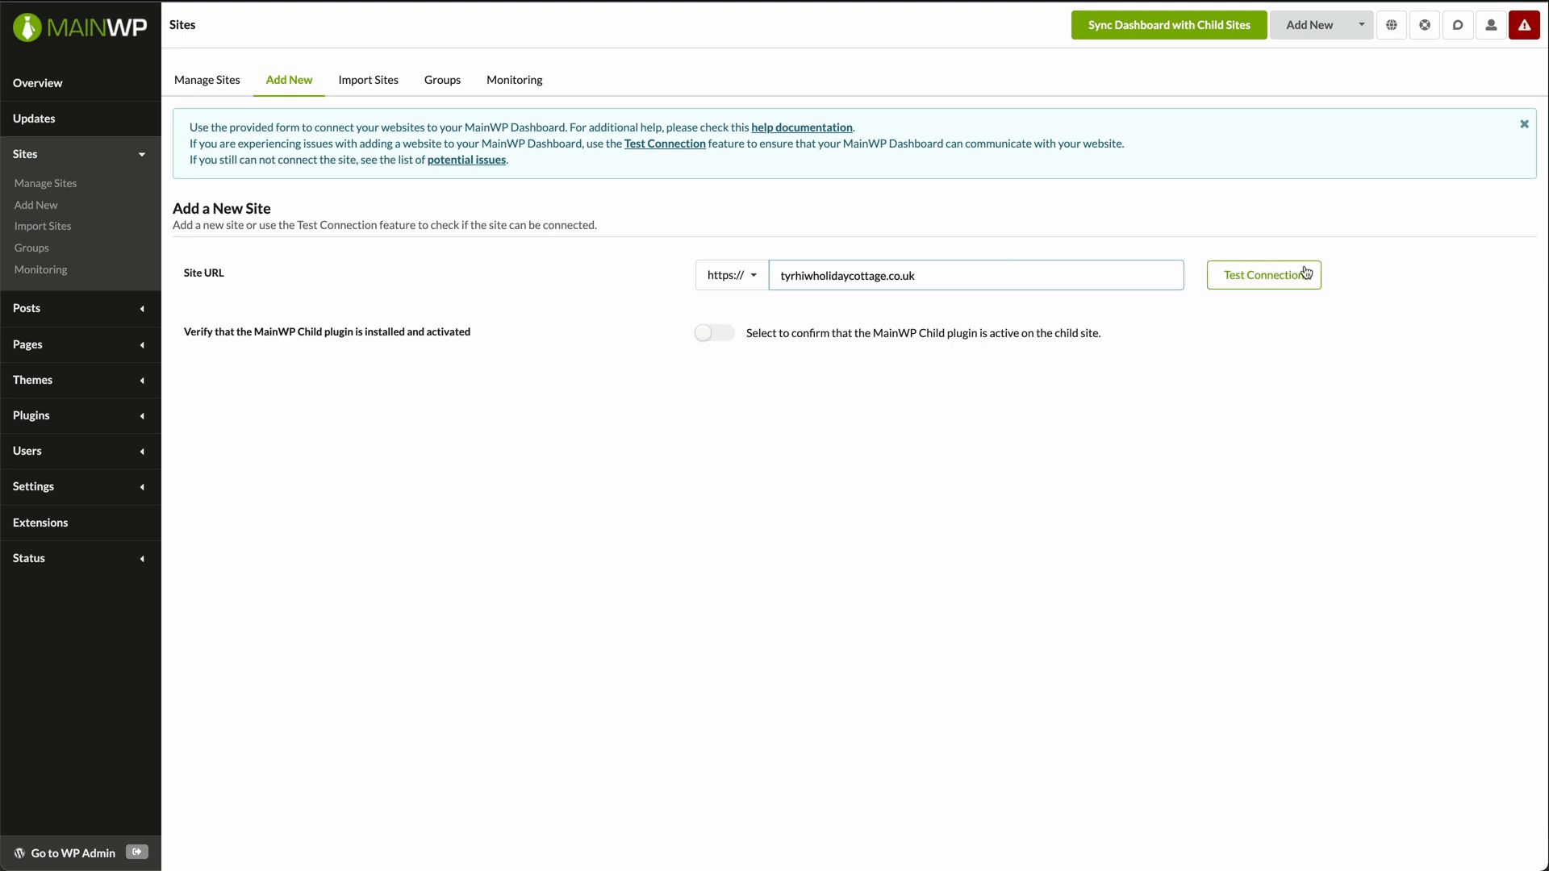
Step: Test the connection to tyrhiwholidaycottage.co.uk and confirm that the MainWP Child plugin is installed and activated
{"action": "left_click", "coordinate": [1268, 287]}
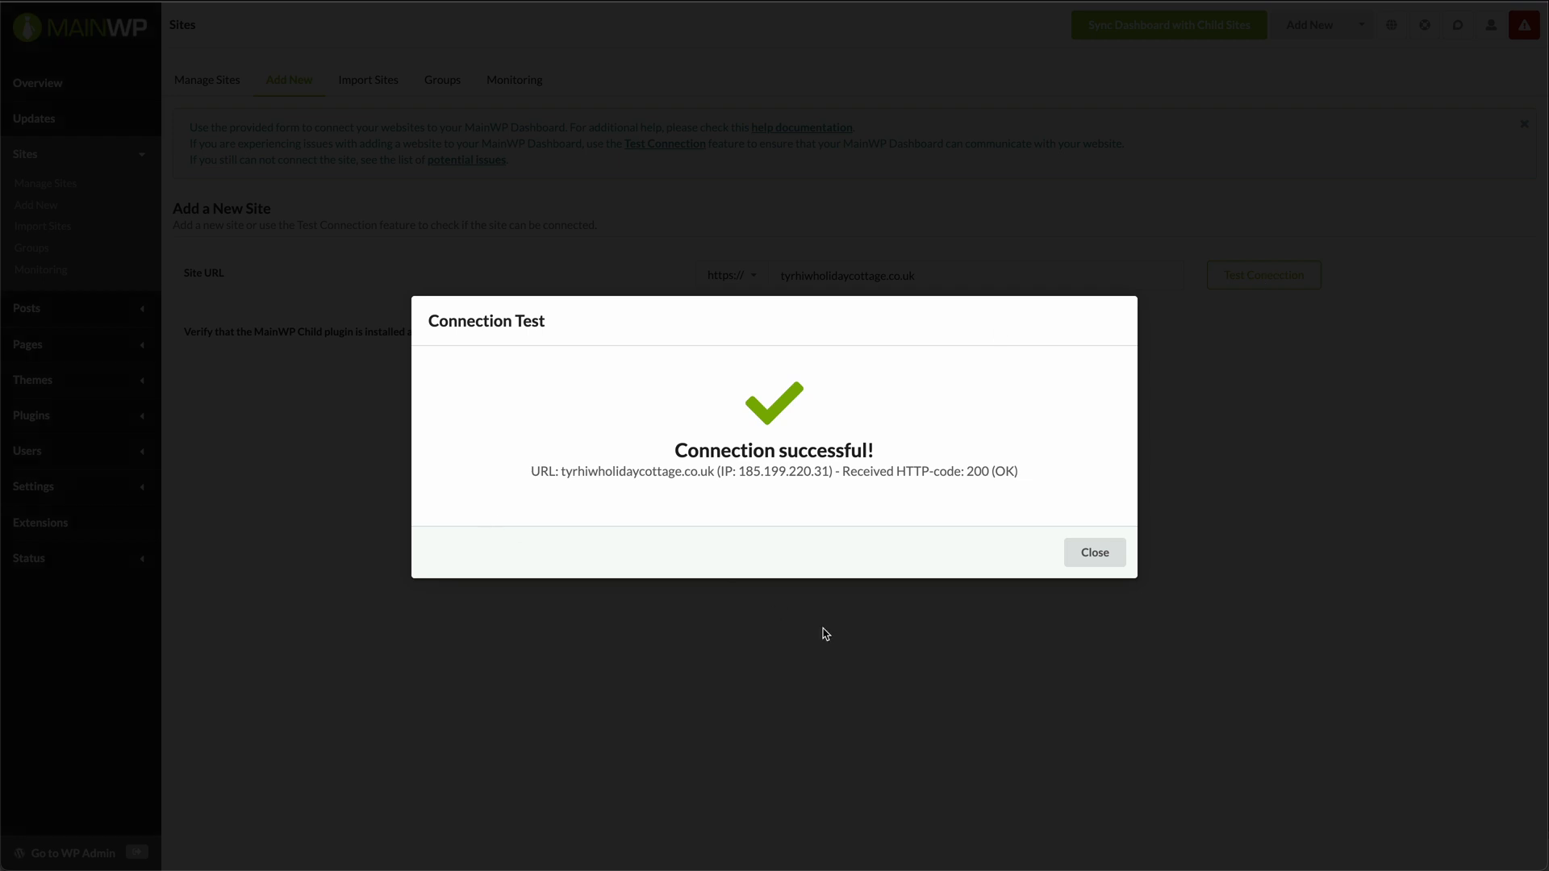
{"action": "left_click", "coordinate": [1095, 554]}
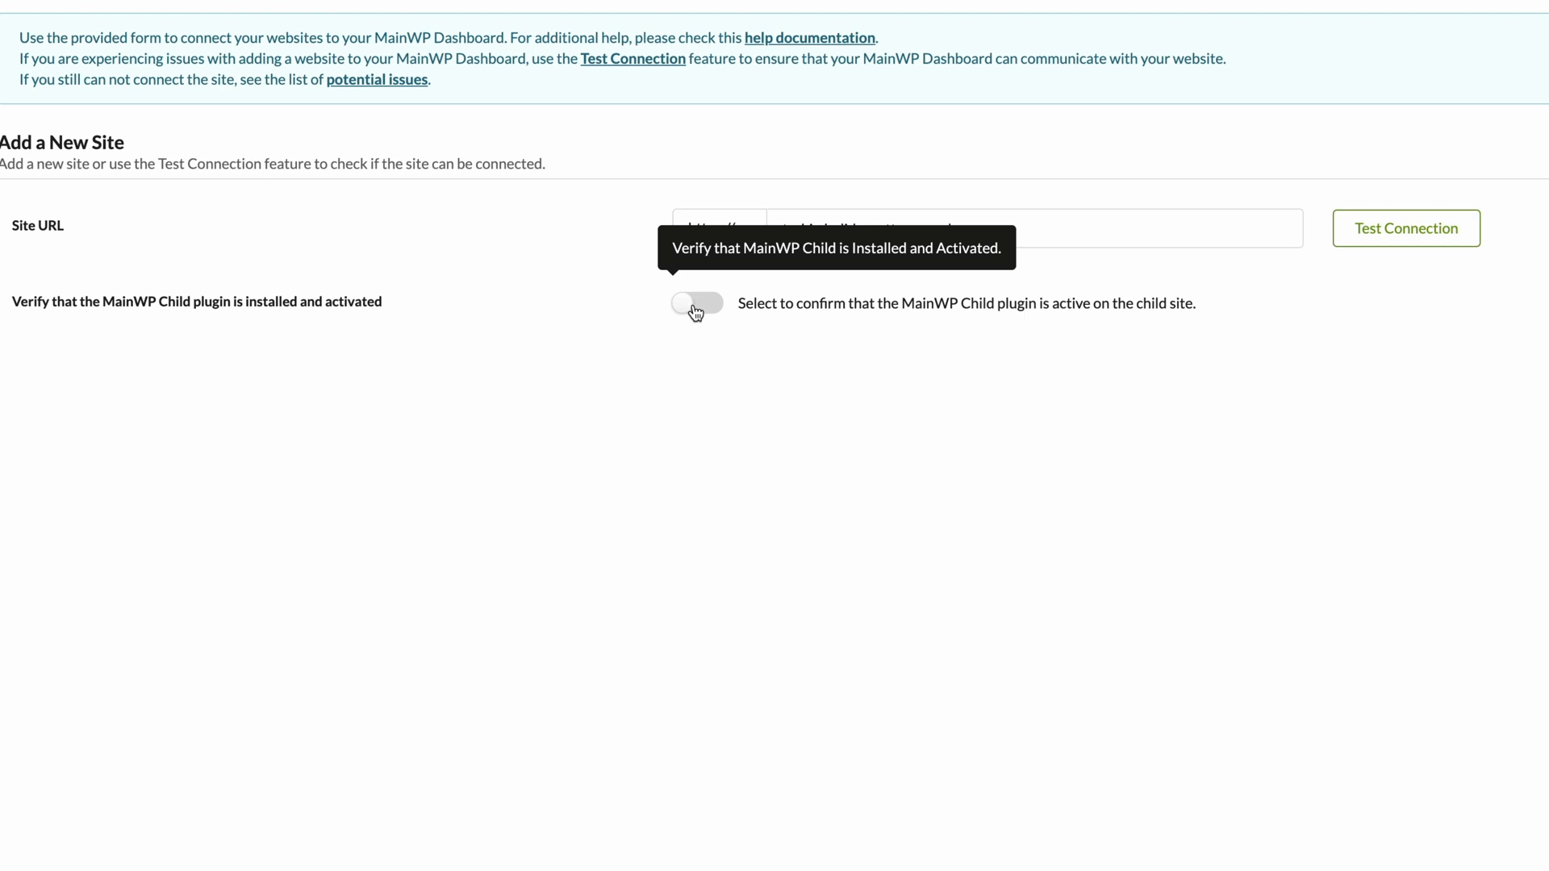
{"action": "left_click", "coordinate": [695, 306]}
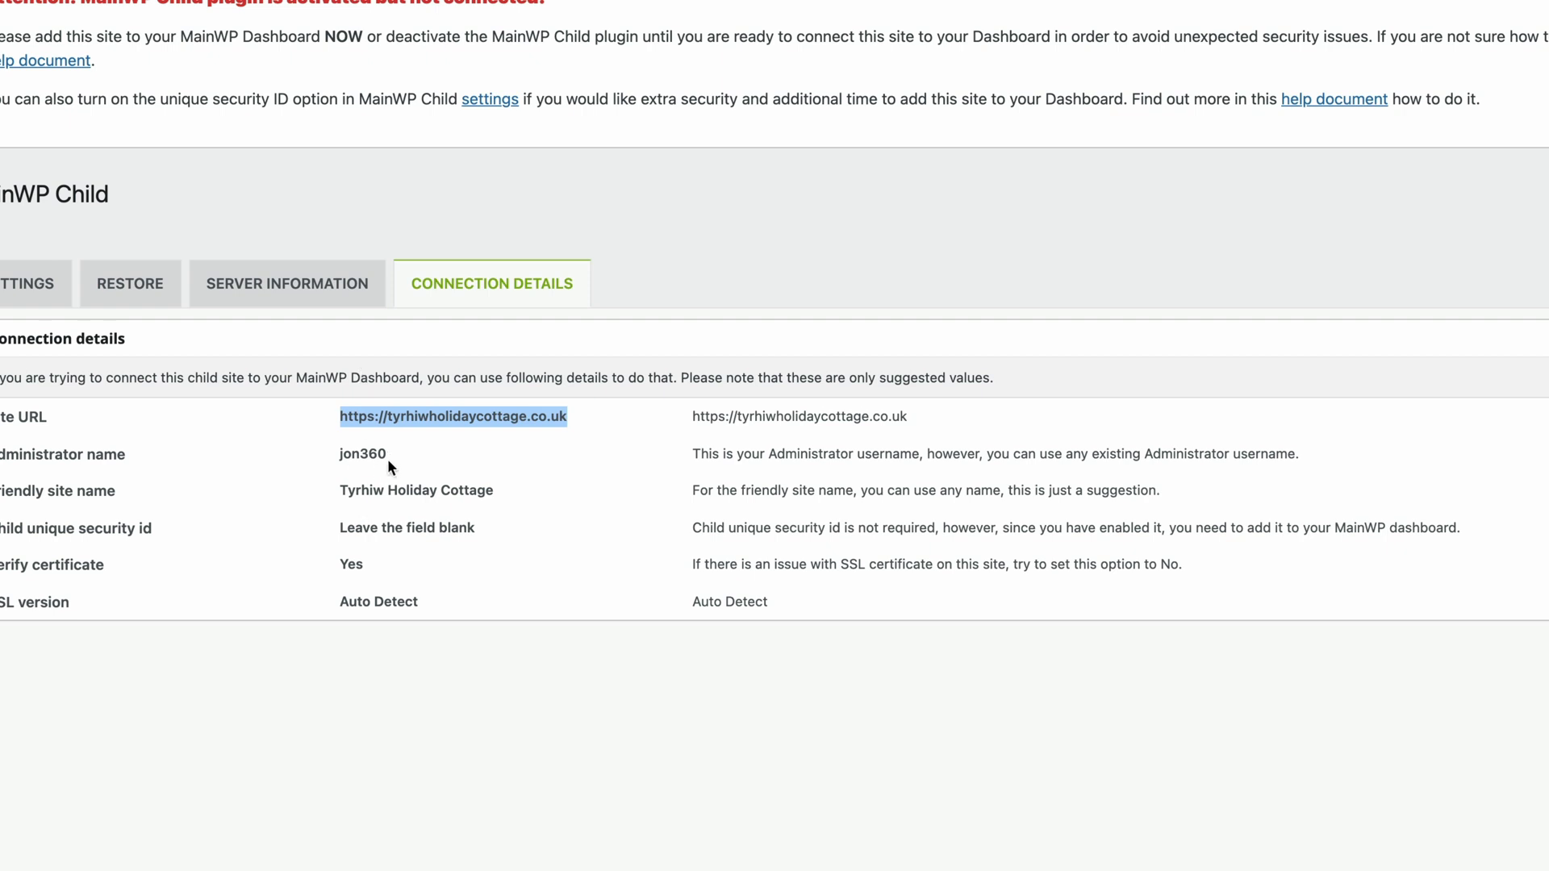
Step: Enter the administrator username from the child site's connection details and add the site to the dashboard
{"action": "left_click", "coordinate": [393, 455]}
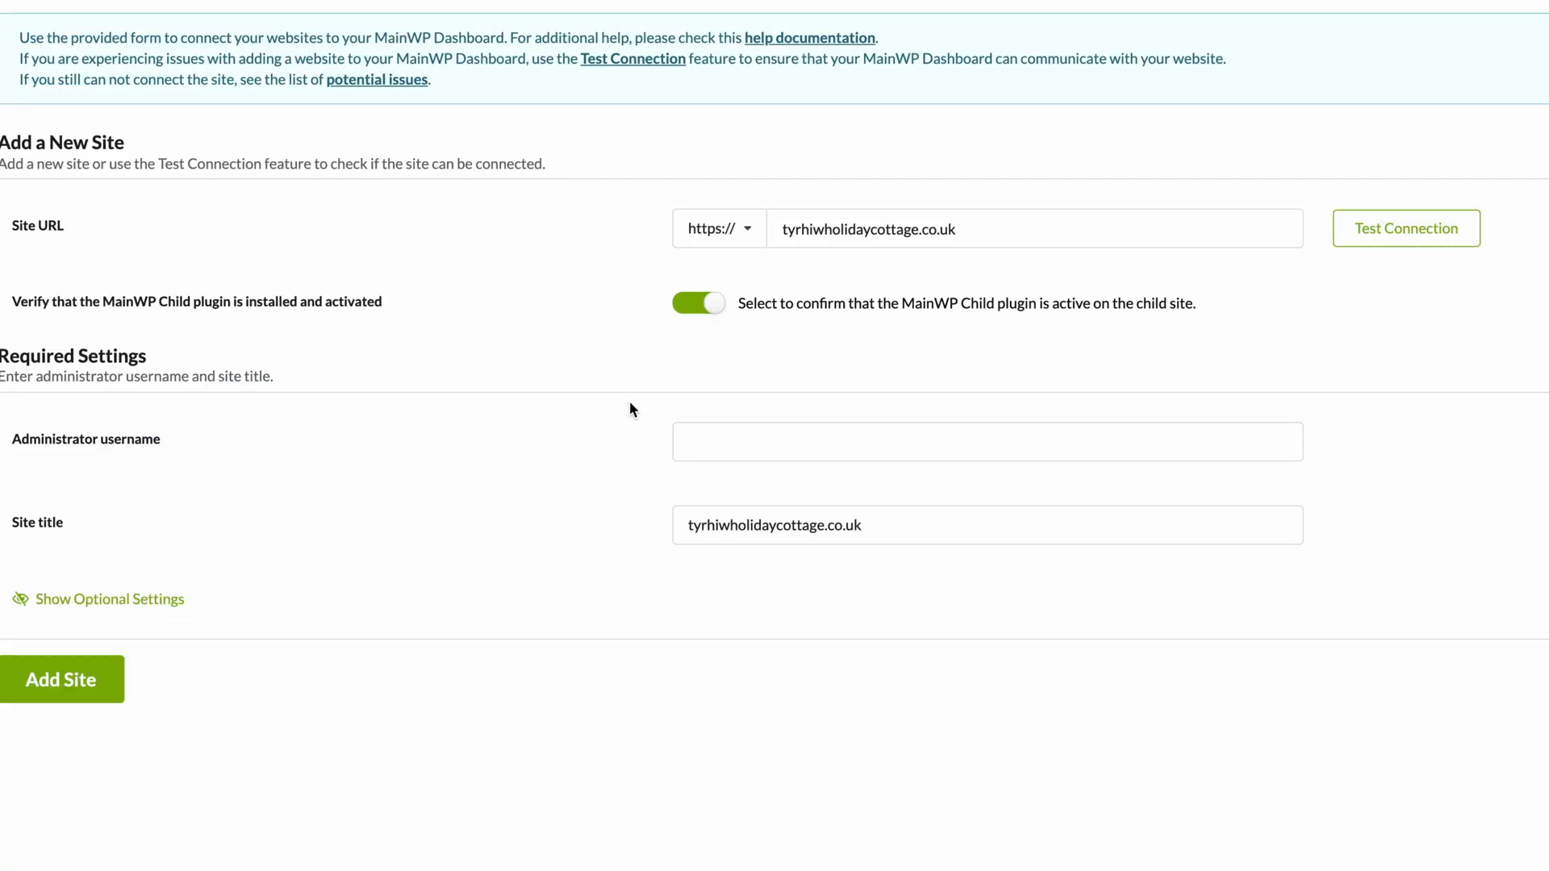
{"action": "left_click", "coordinate": [736, 434]}
{"action": "type", "text": "jon360"}
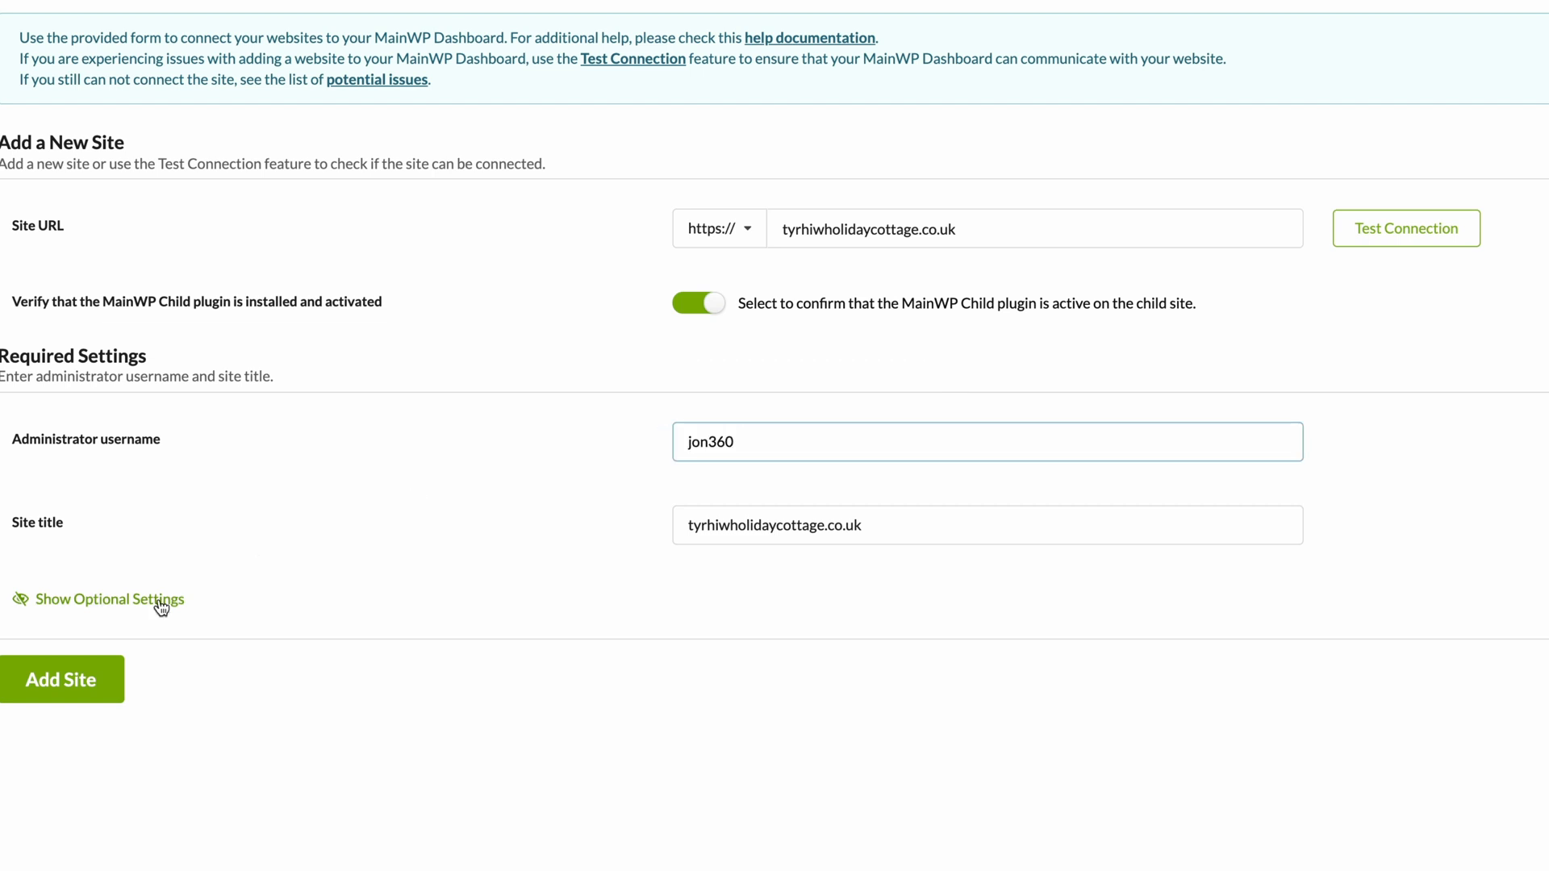
{"action": "left_click", "coordinate": [85, 679]}
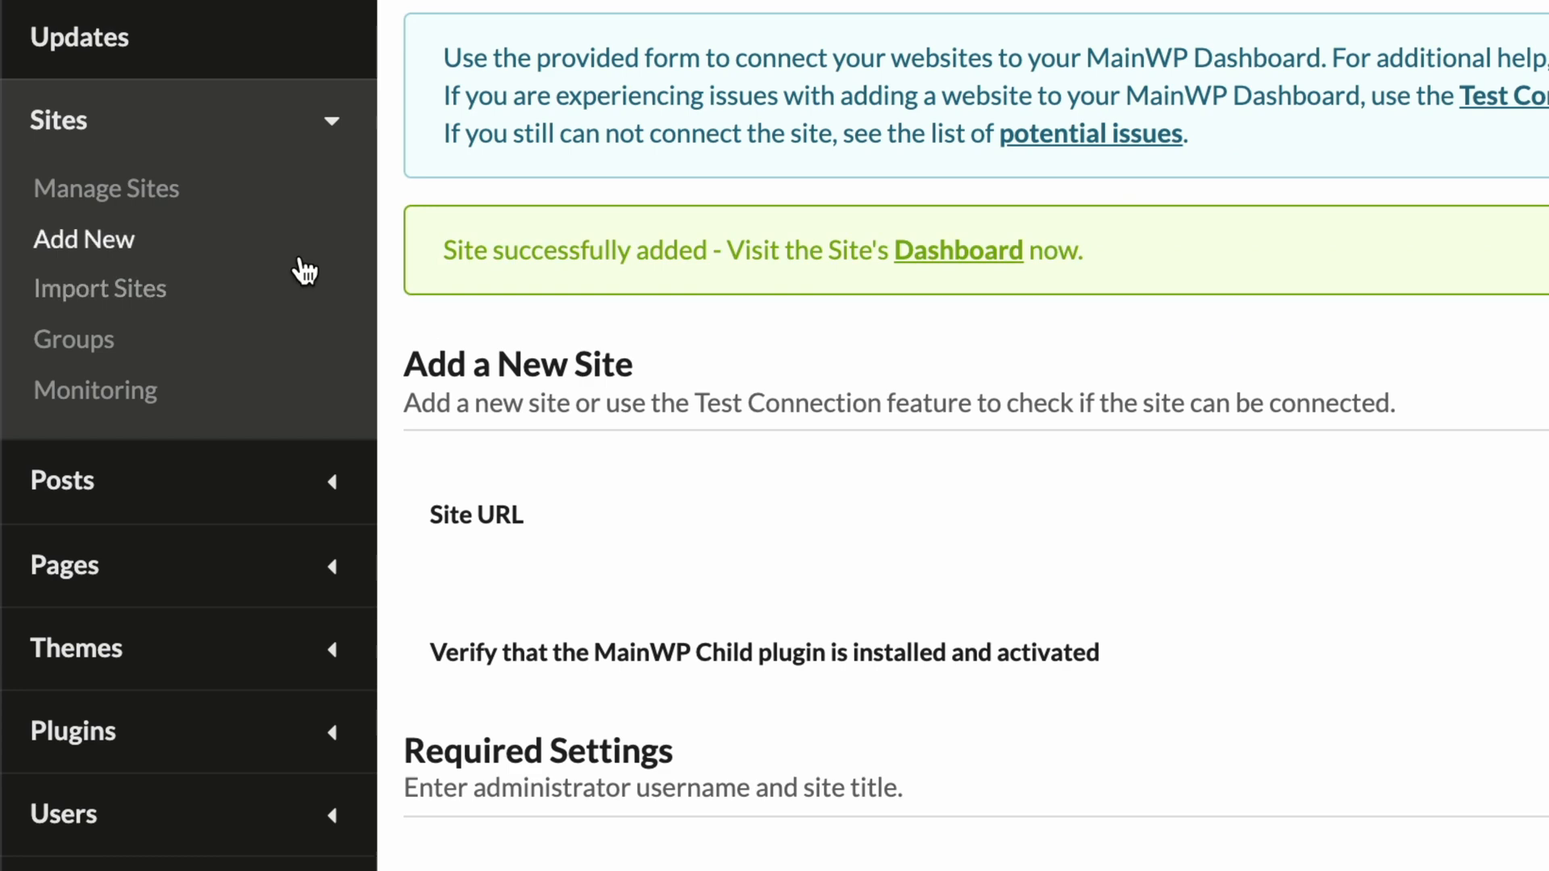
Step: Open the available updates for tyrhiwholidaycottage.co.uk from the managed sites list and request the Elementor update
{"action": "left_click", "coordinate": [63, 191]}
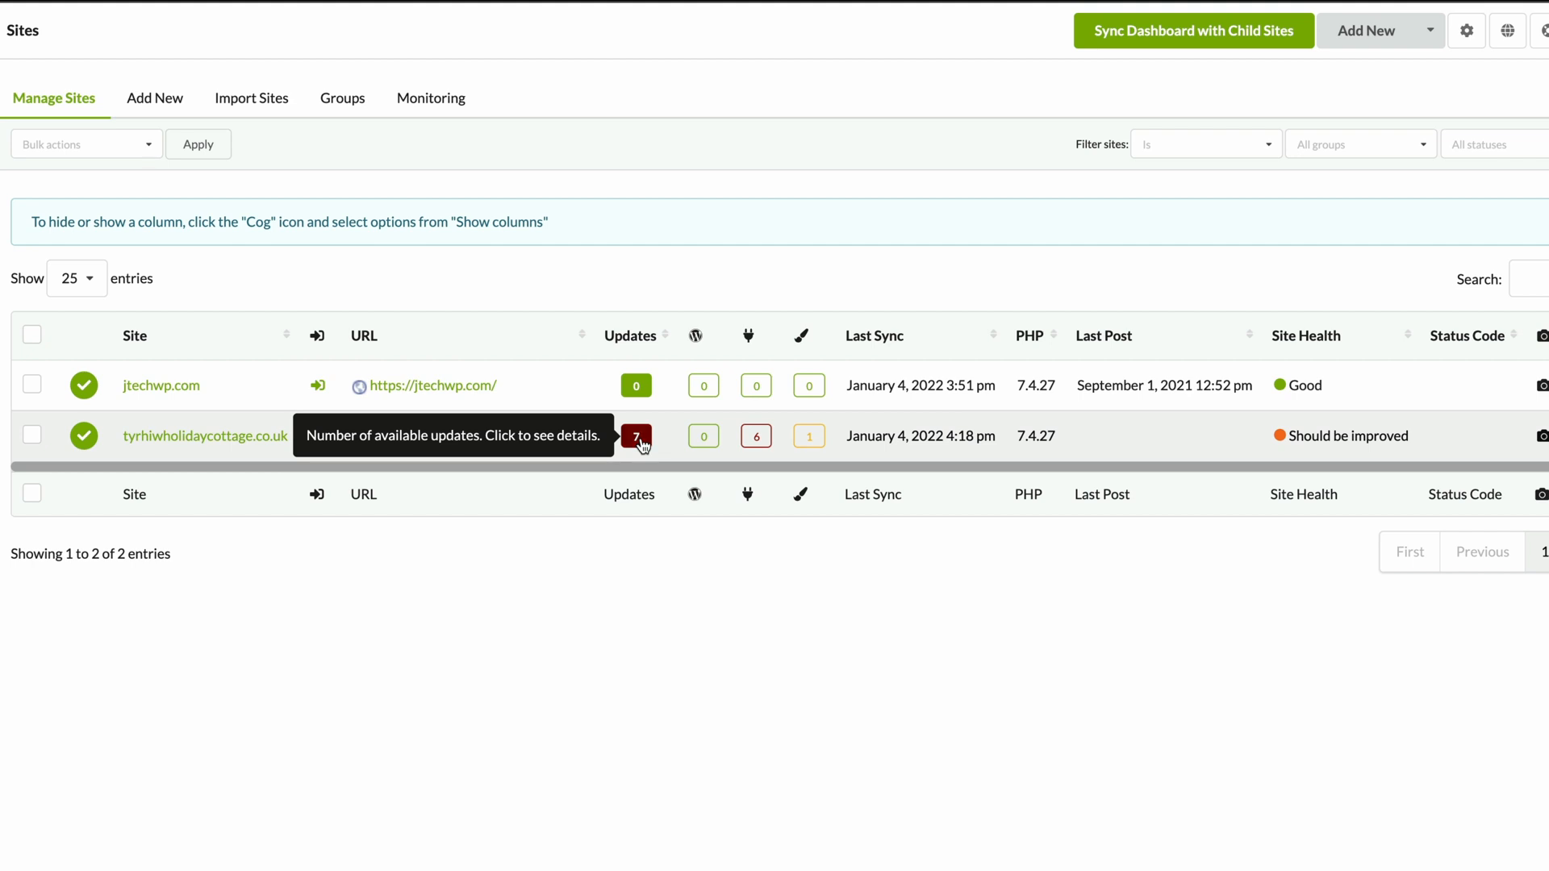
{"action": "left_click", "coordinate": [638, 438]}
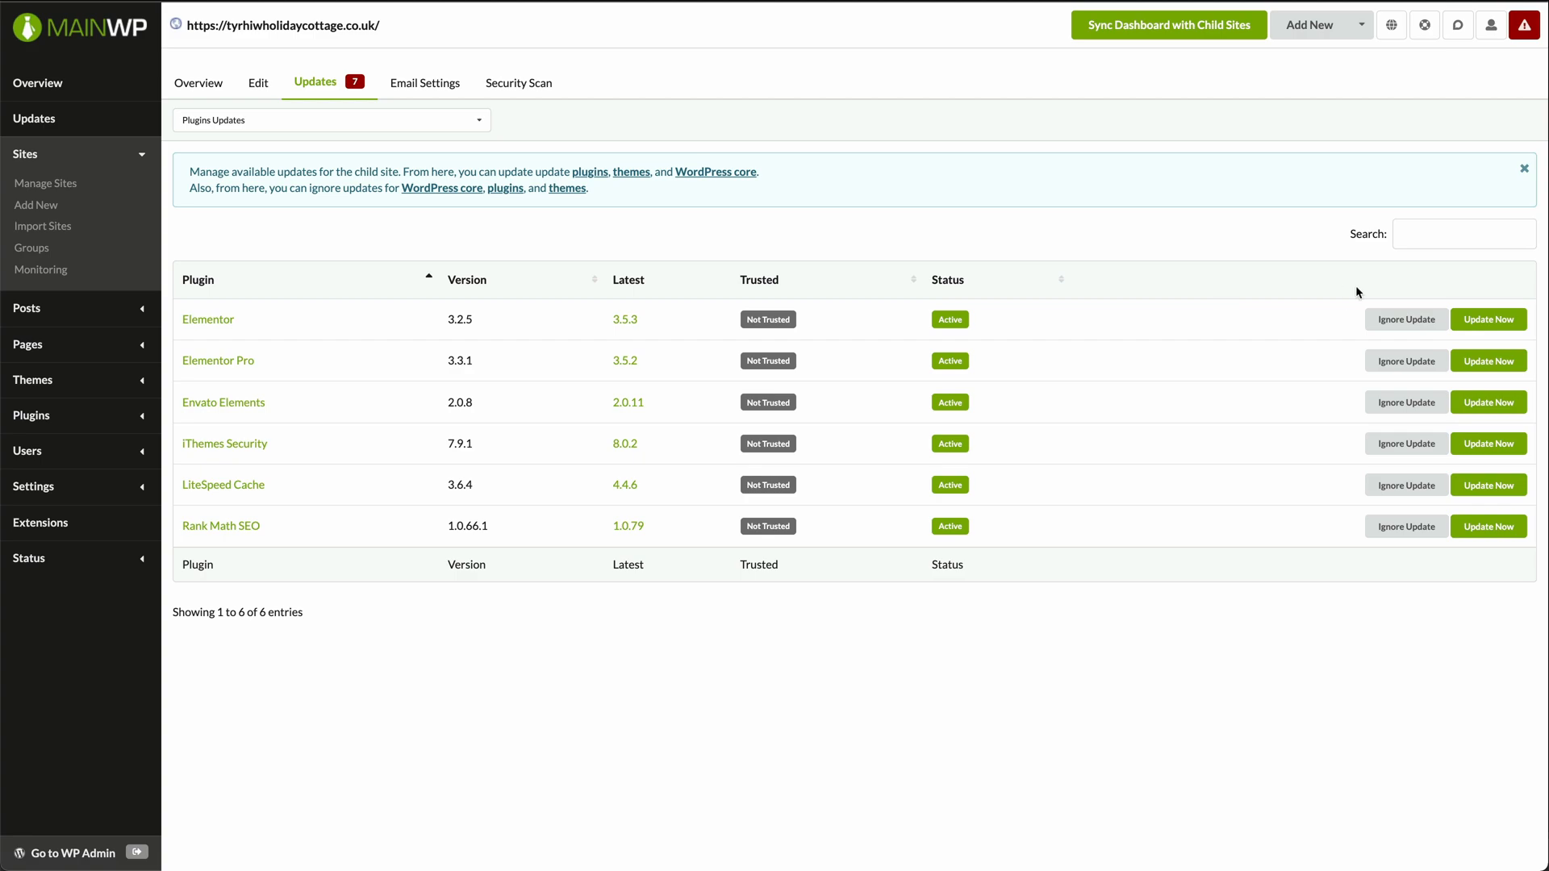
{"action": "left_click", "coordinate": [1510, 319]}
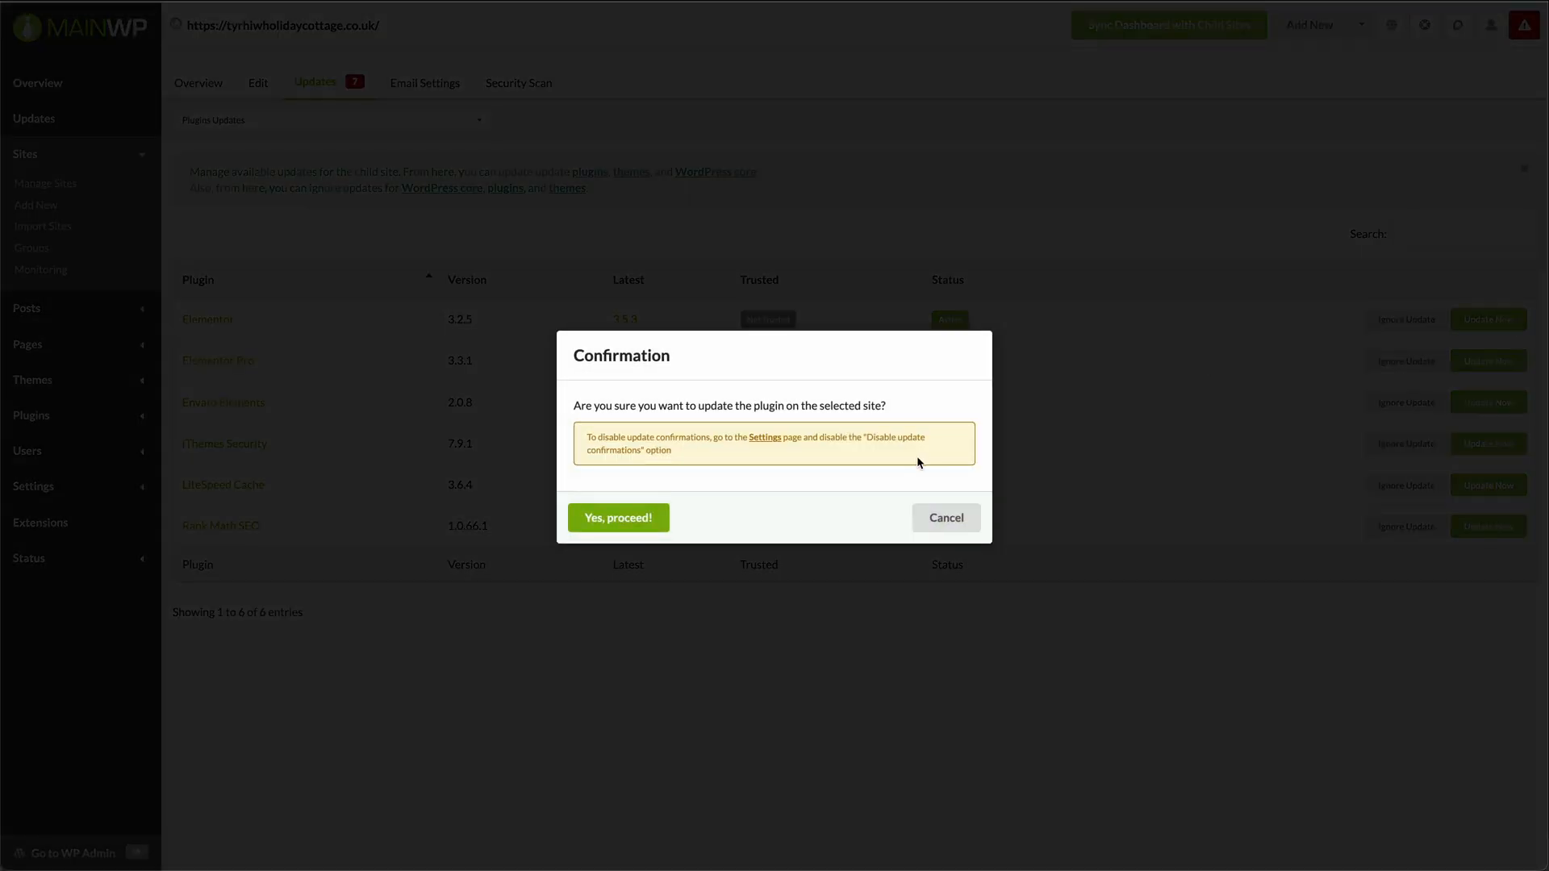
Step: Follow the confirmation dialog's link to the MainWP settings, set update confirmations to Disable and save the settings
{"action": "left_click", "coordinate": [758, 439]}
{"action": "scroll", "coordinate": [1320, 319], "scroll_direction": "down", "scroll_amount": 10}
{"action": "scroll", "coordinate": [1322, 324], "scroll_direction": "down", "scroll_amount": 5}
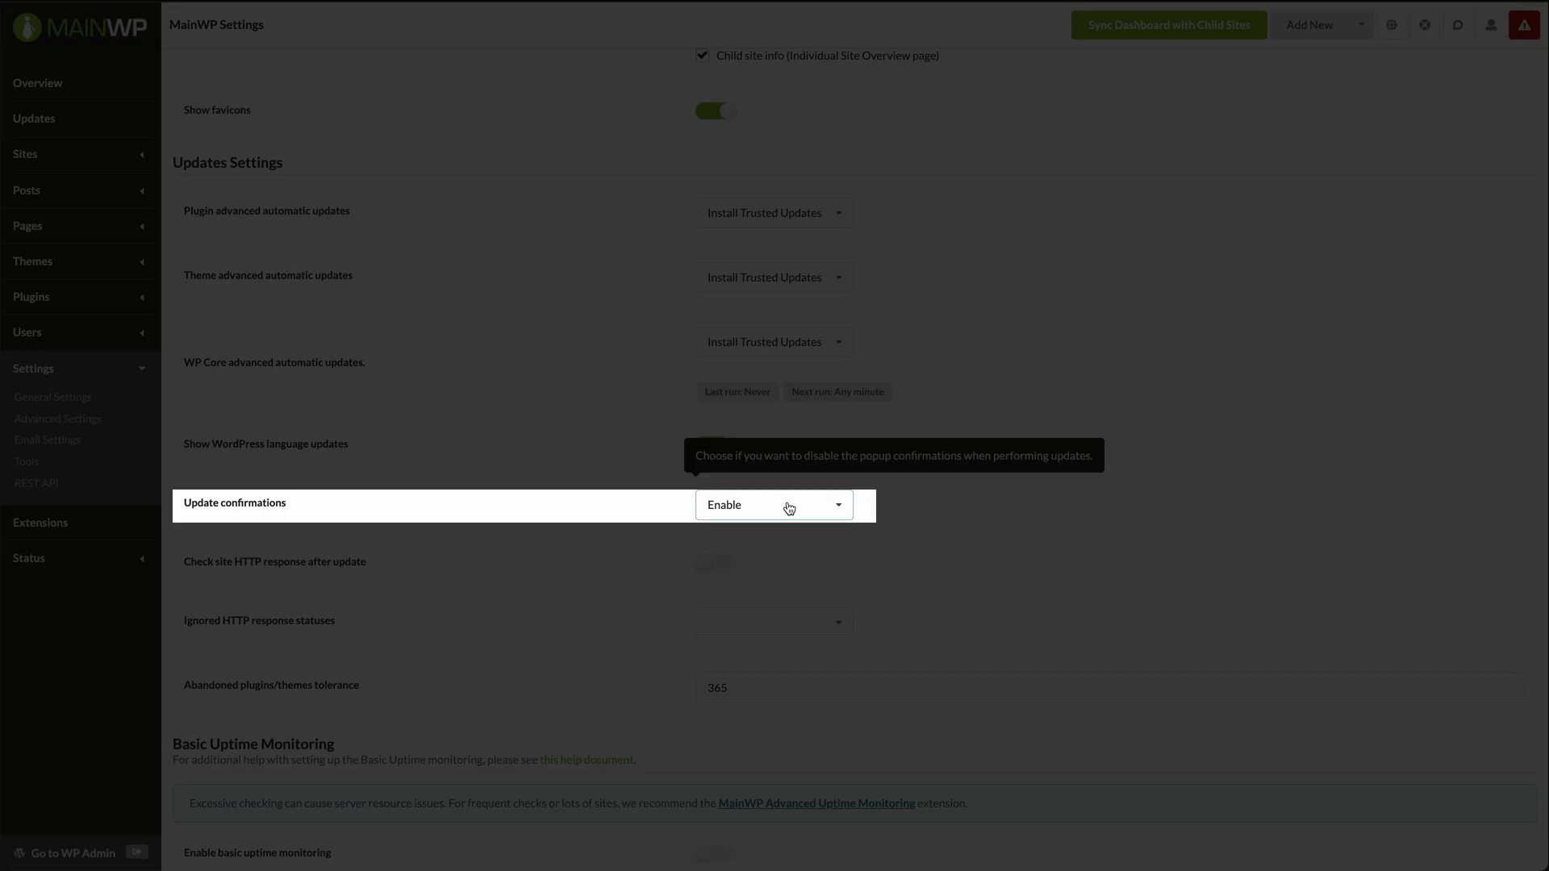
{"action": "left_click", "coordinate": [789, 508]}
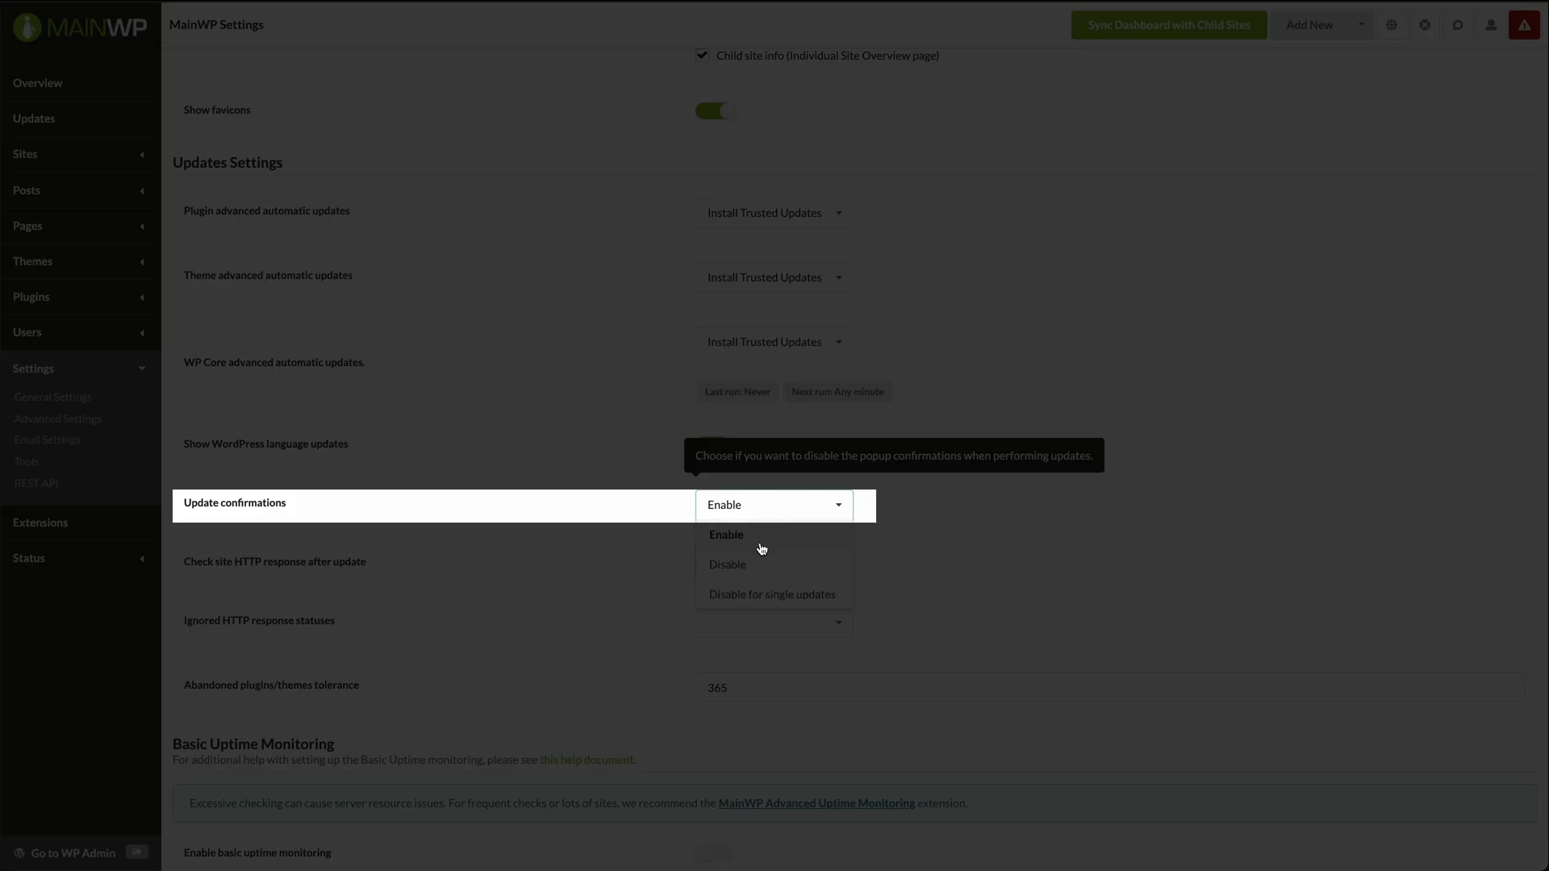
{"action": "left_click", "coordinate": [764, 568]}
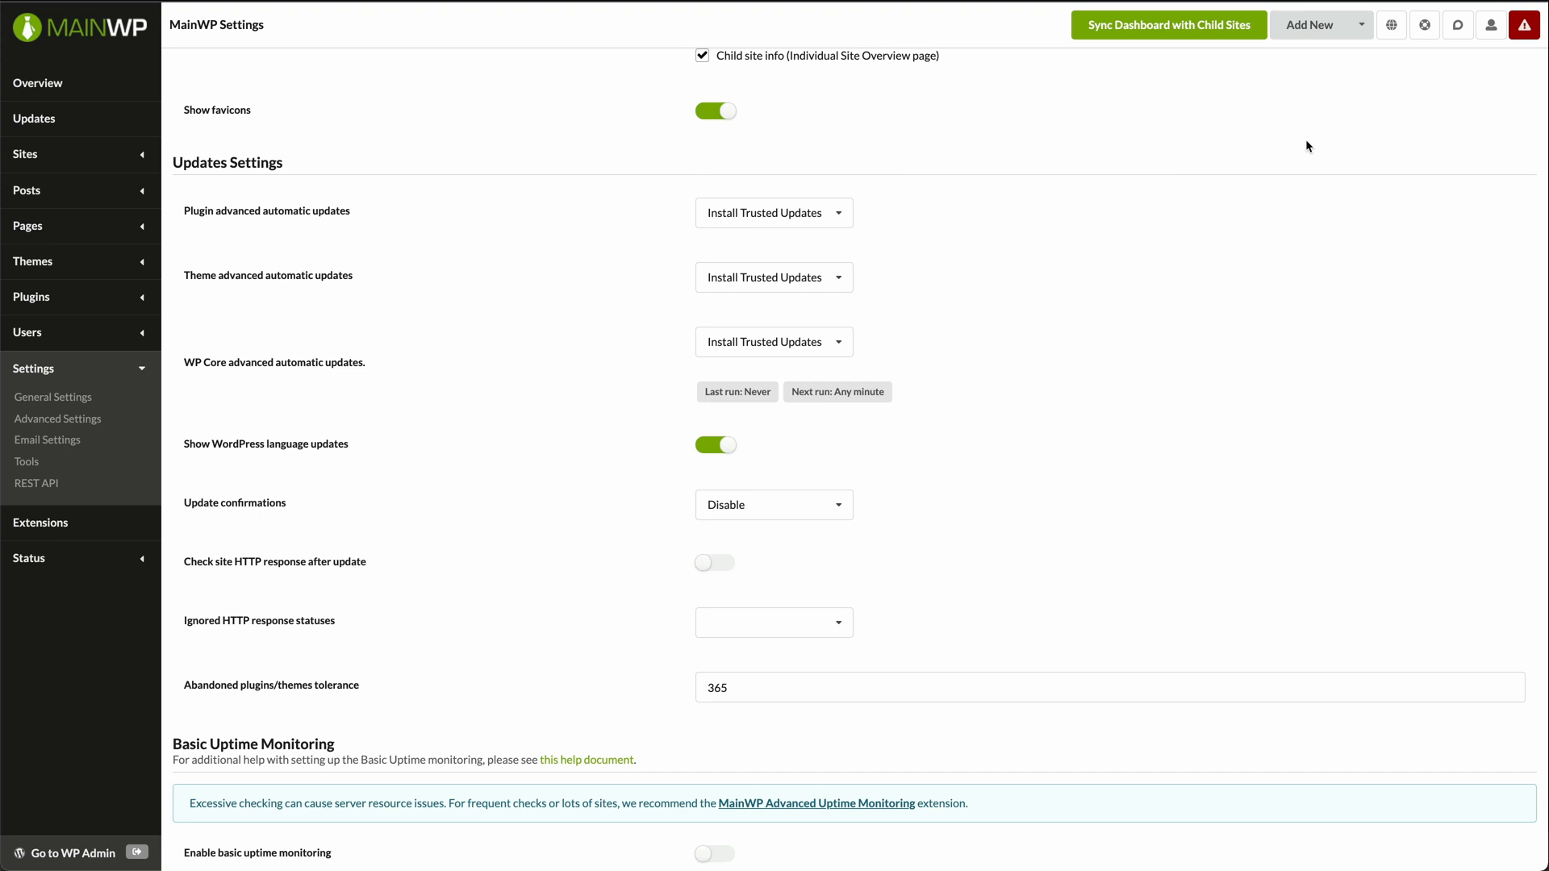
{"action": "scroll", "coordinate": [1256, 334], "scroll_direction": "down", "scroll_amount": 4}
{"action": "left_click", "coordinate": [237, 840]}
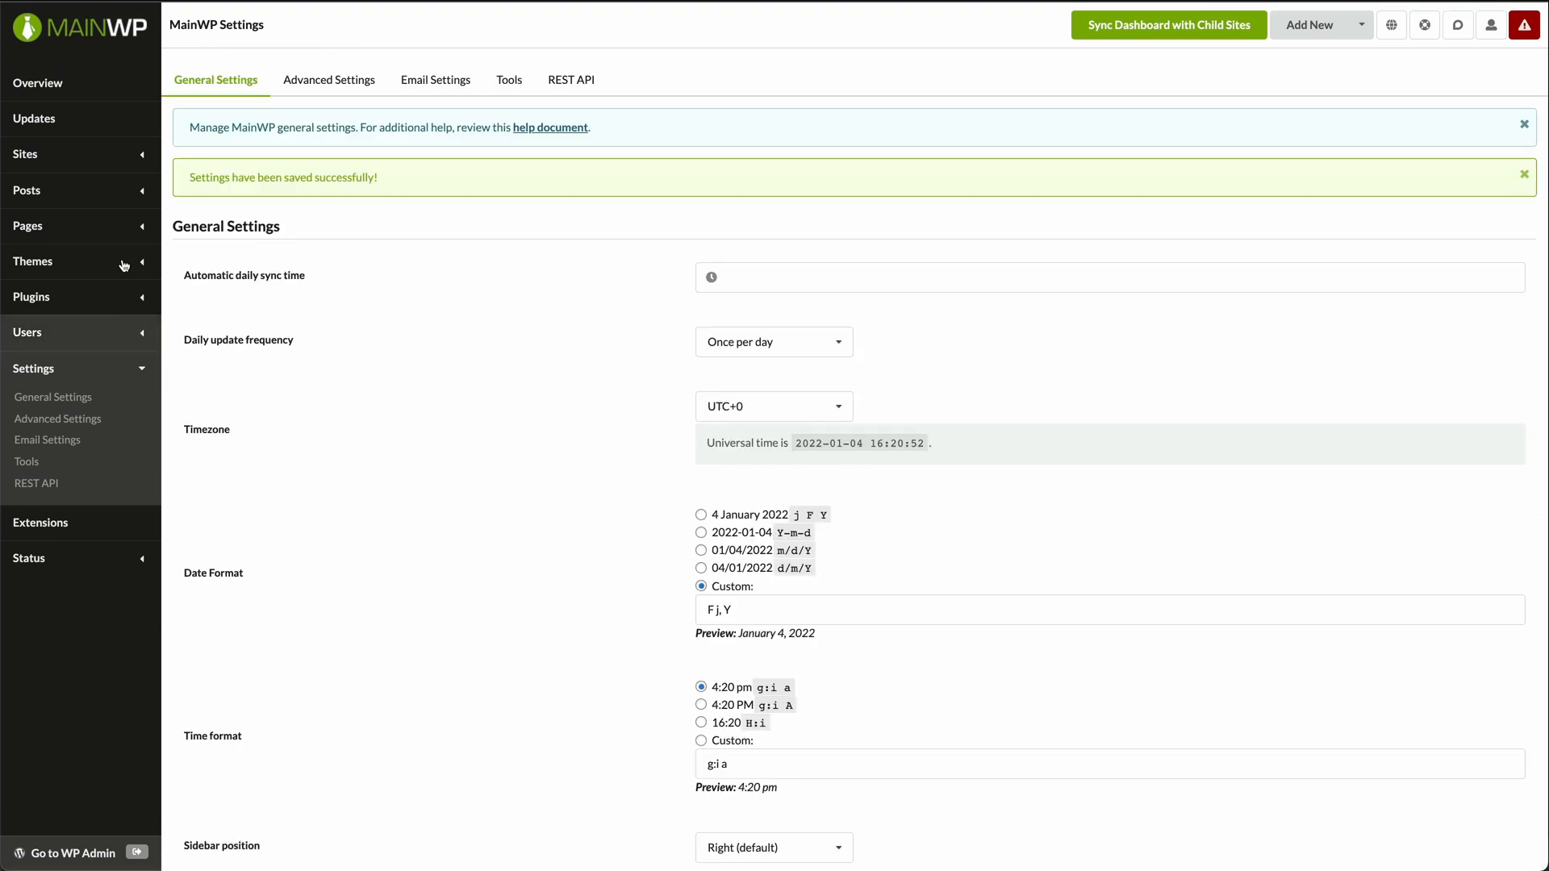
Step: Select all plugins with available updates across the child sites and update them all
{"action": "left_click", "coordinate": [114, 125]}
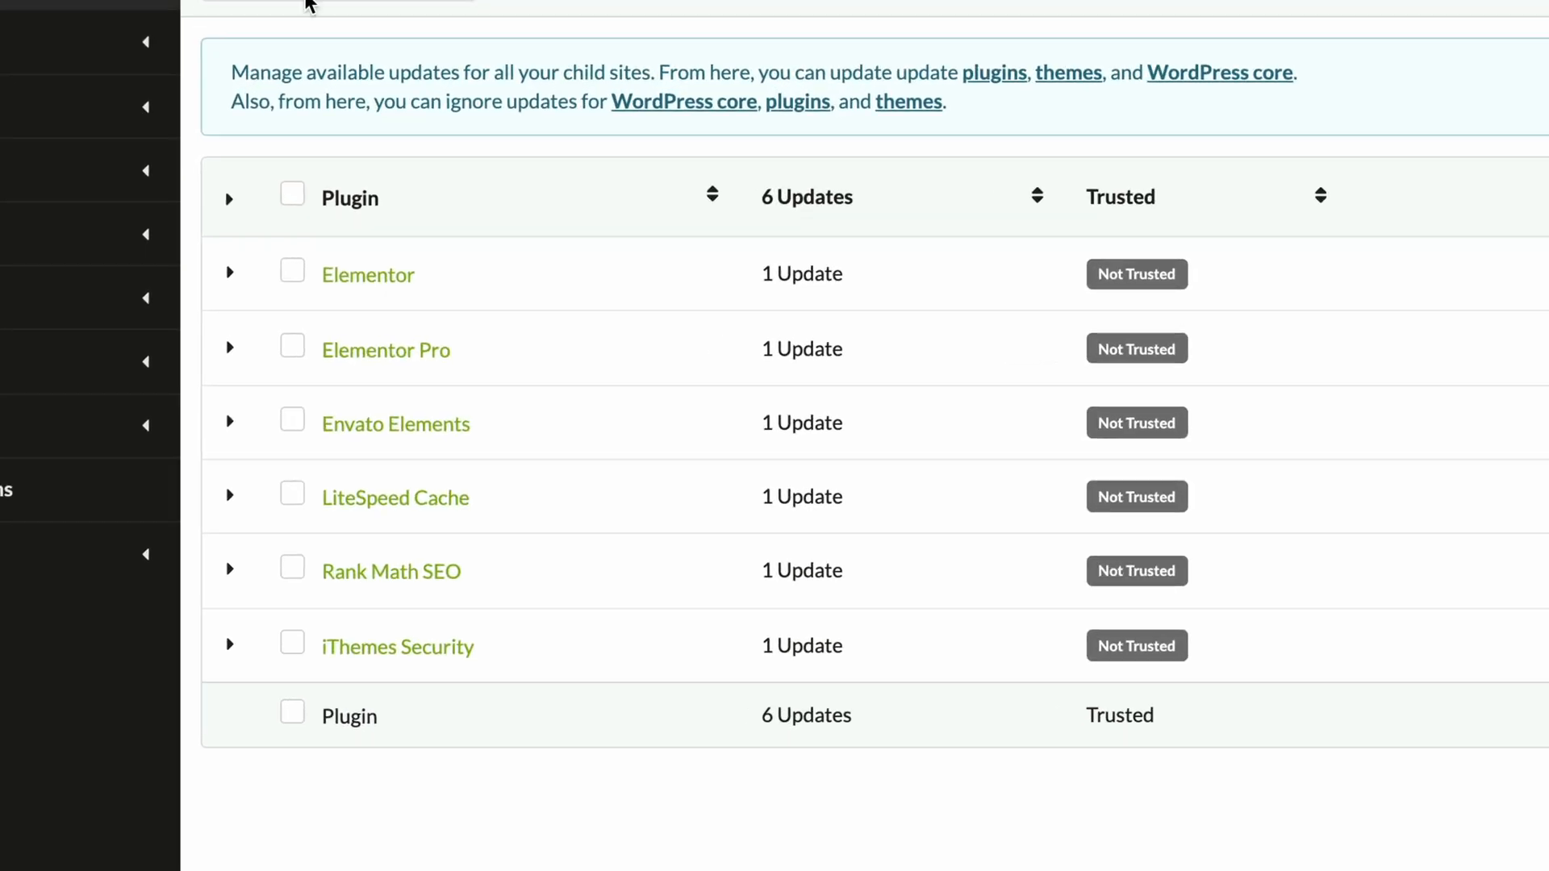
{"action": "left_click", "coordinate": [293, 197]}
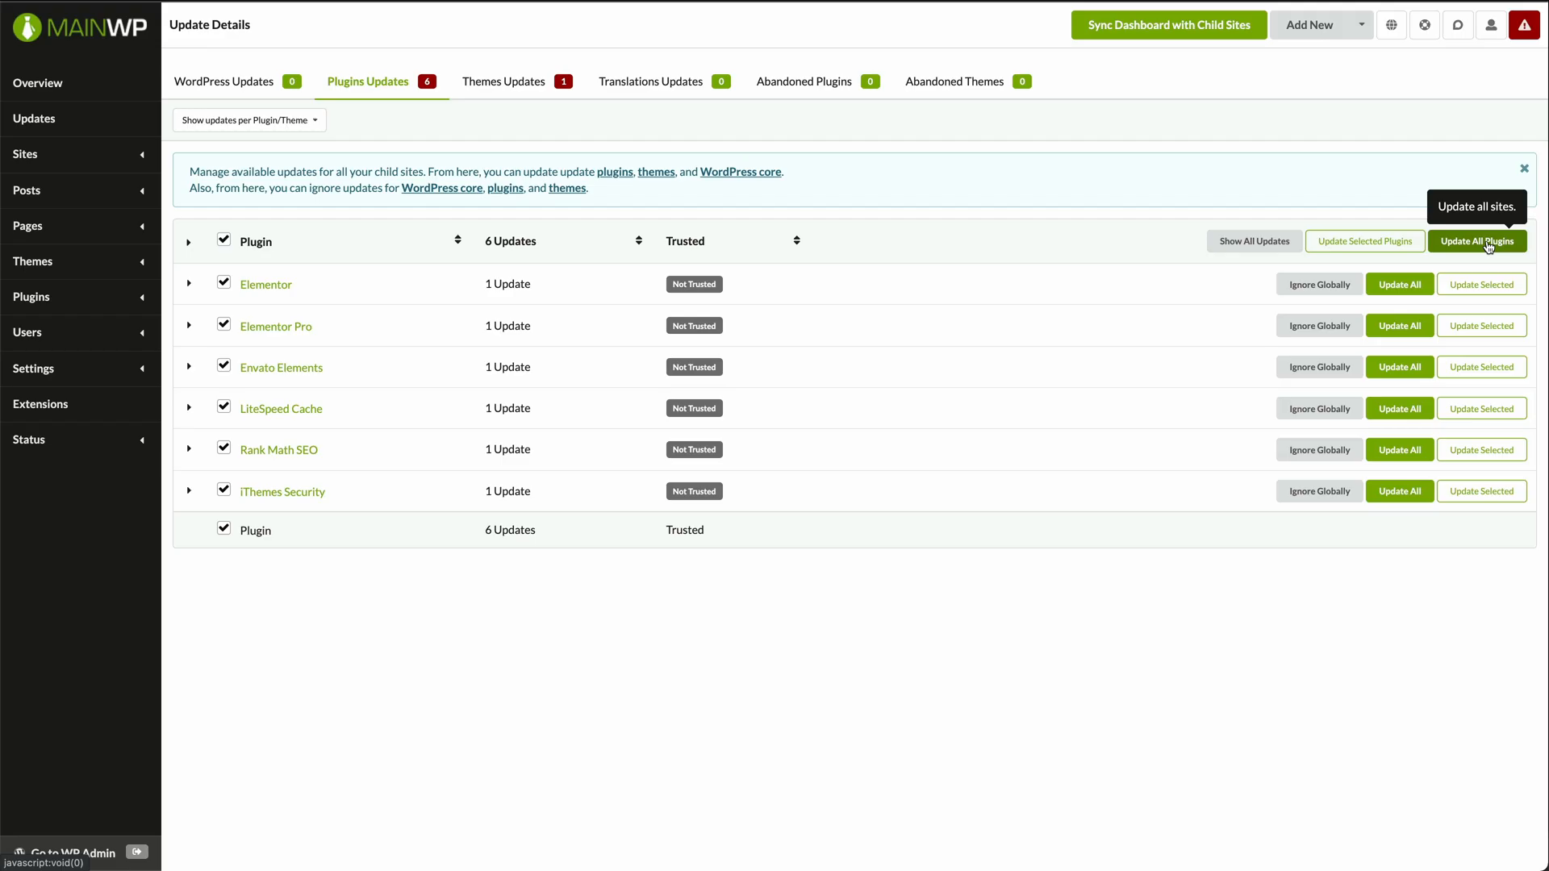
{"action": "left_click", "coordinate": [1486, 242]}
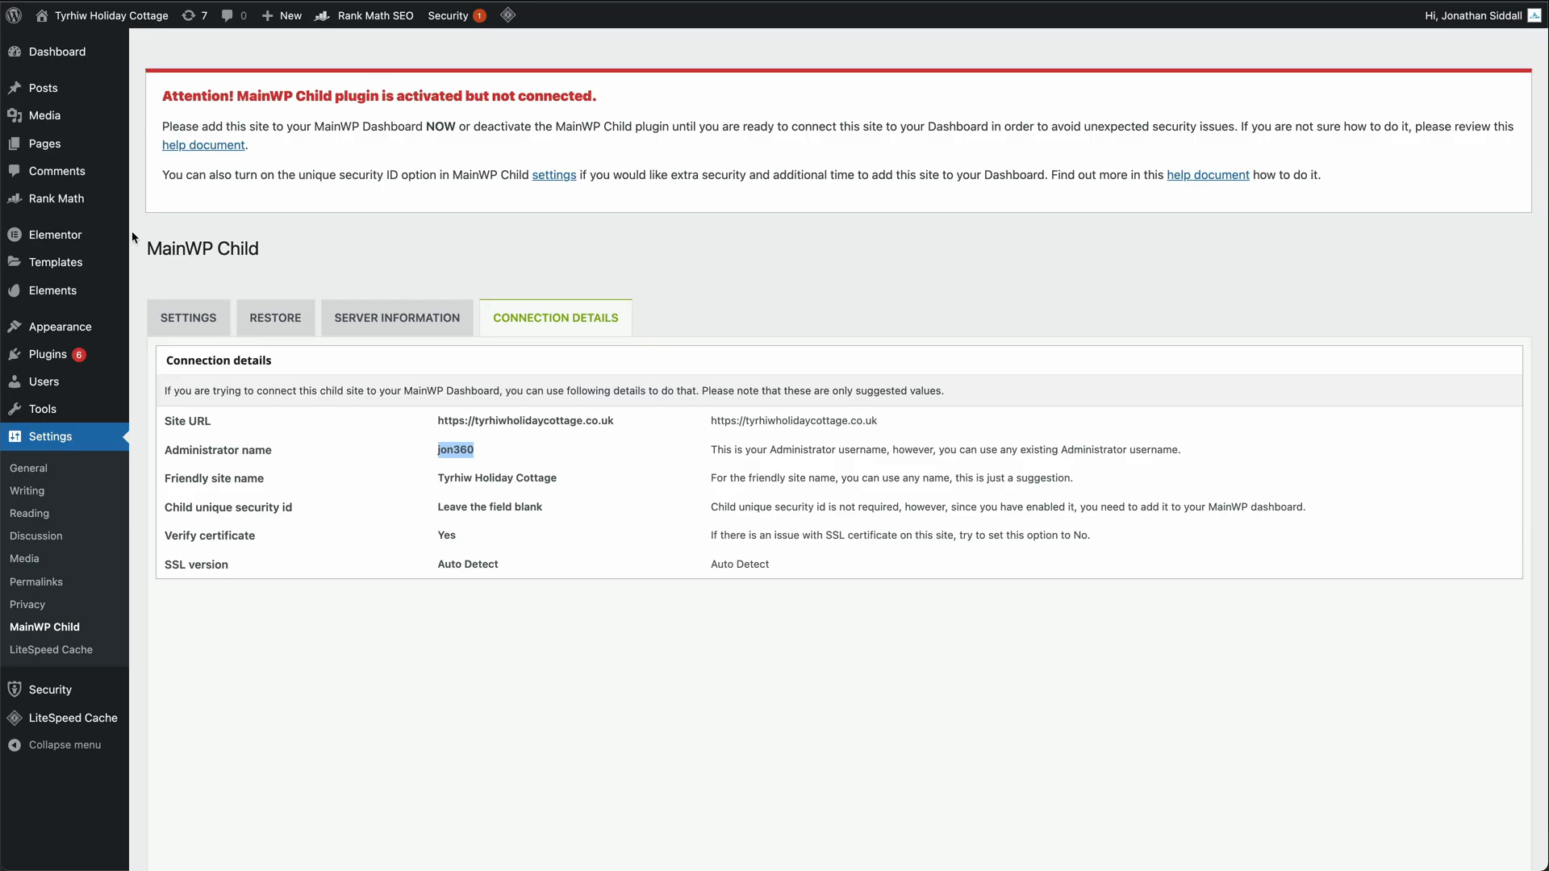
Step: Check the plugins page of the Tyrhiw Holiday Cottage site, and update the Hello Elementor theme from the MainWP dashboard
{"action": "left_click", "coordinate": [53, 354]}
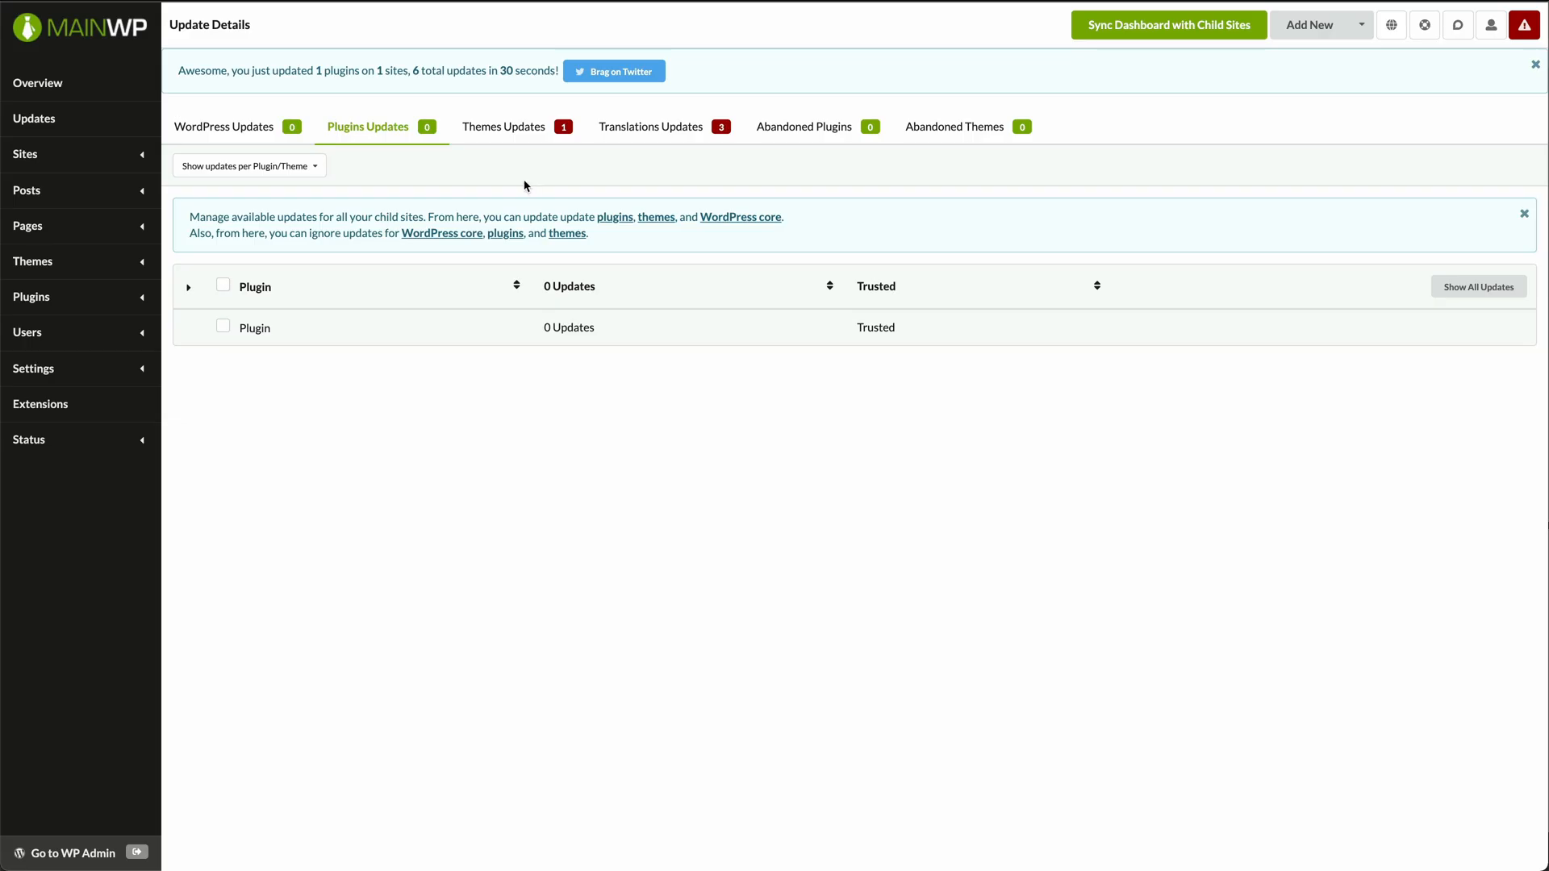
{"action": "left_click", "coordinate": [502, 136]}
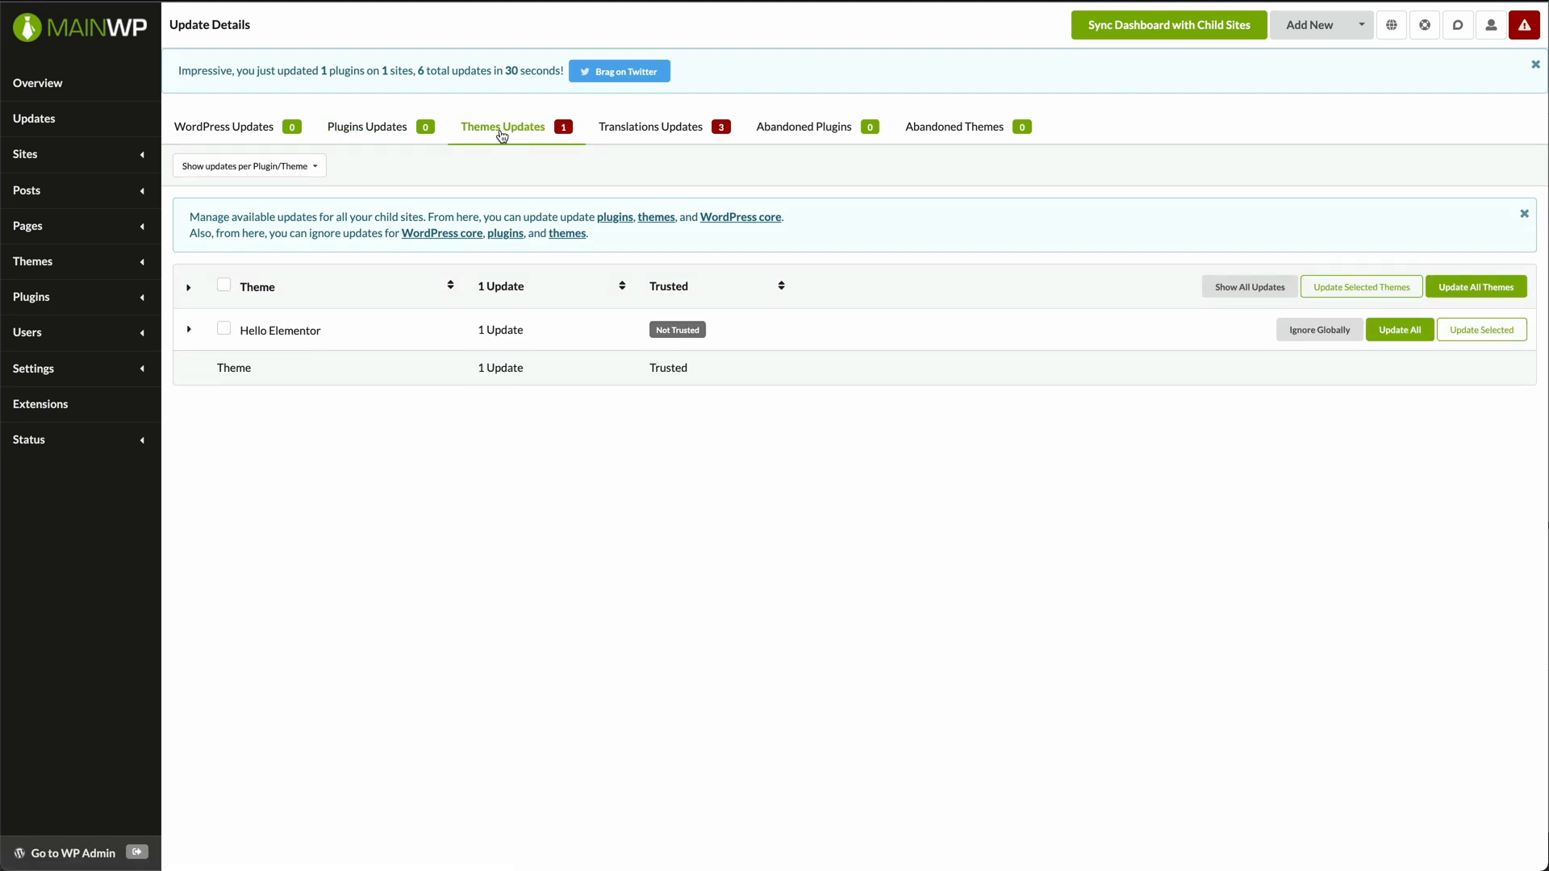
{"action": "left_click", "coordinate": [1406, 333]}
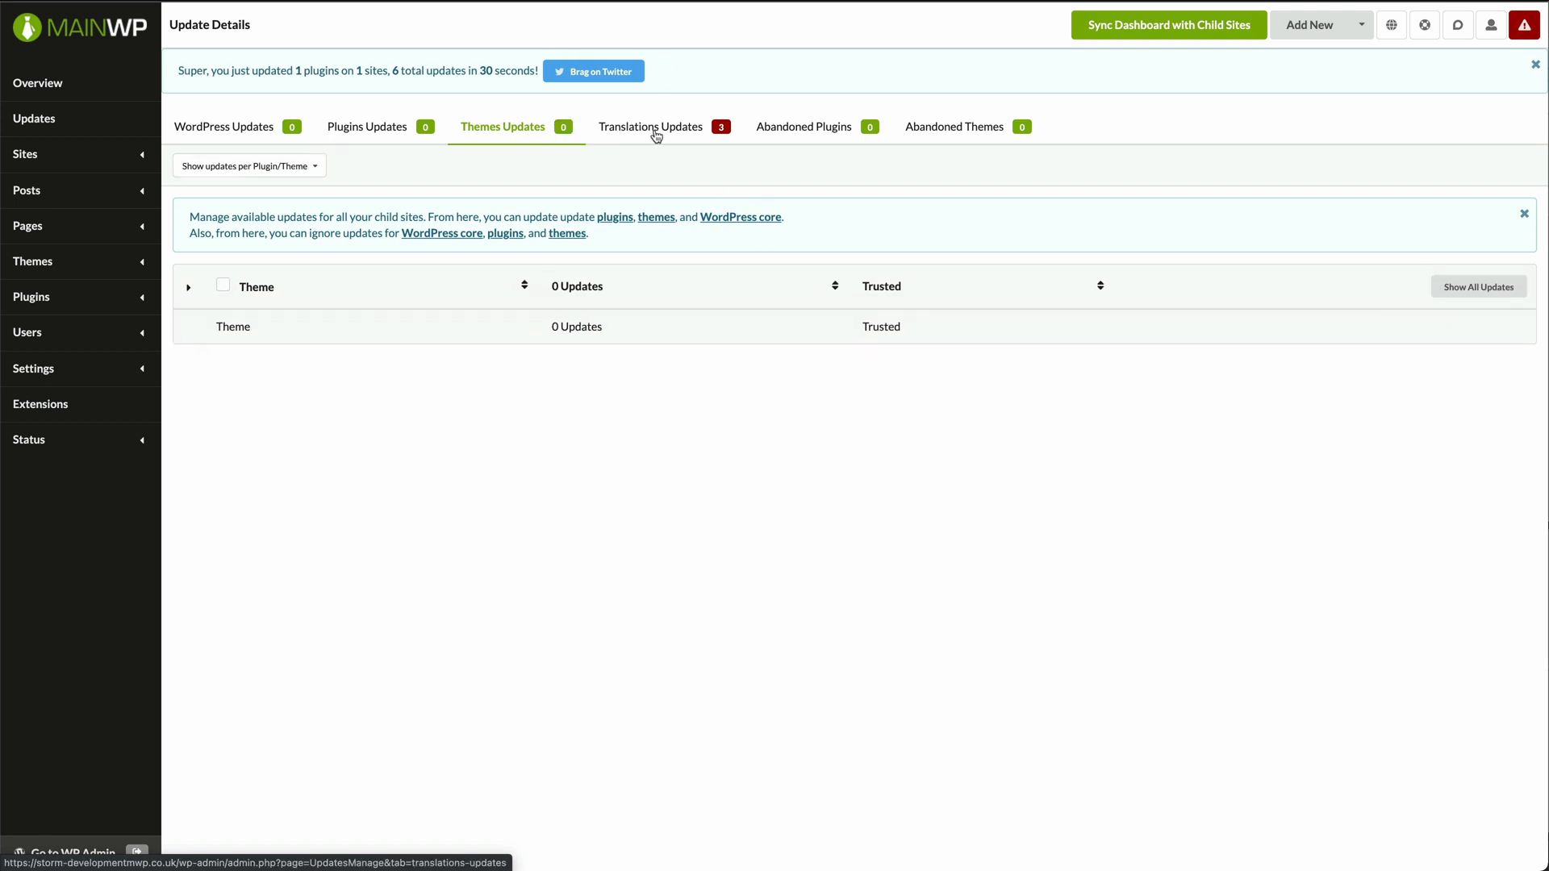
Step: Select all pending translation updates for the child sites, update them all and close the progress dialog
{"action": "left_click", "coordinate": [685, 135]}
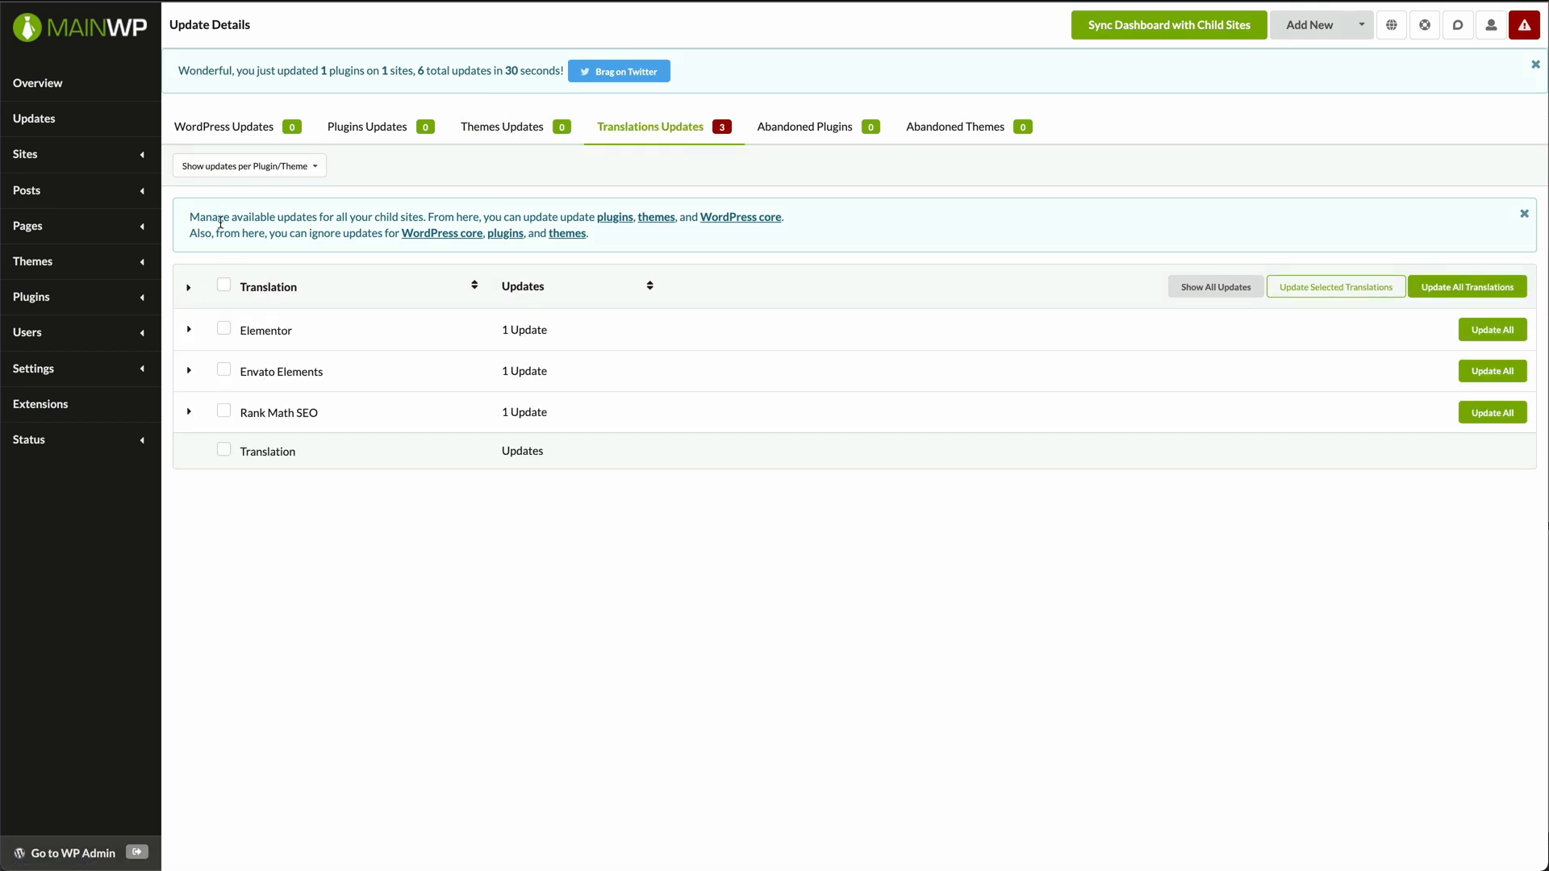
{"action": "left_click", "coordinate": [225, 288]}
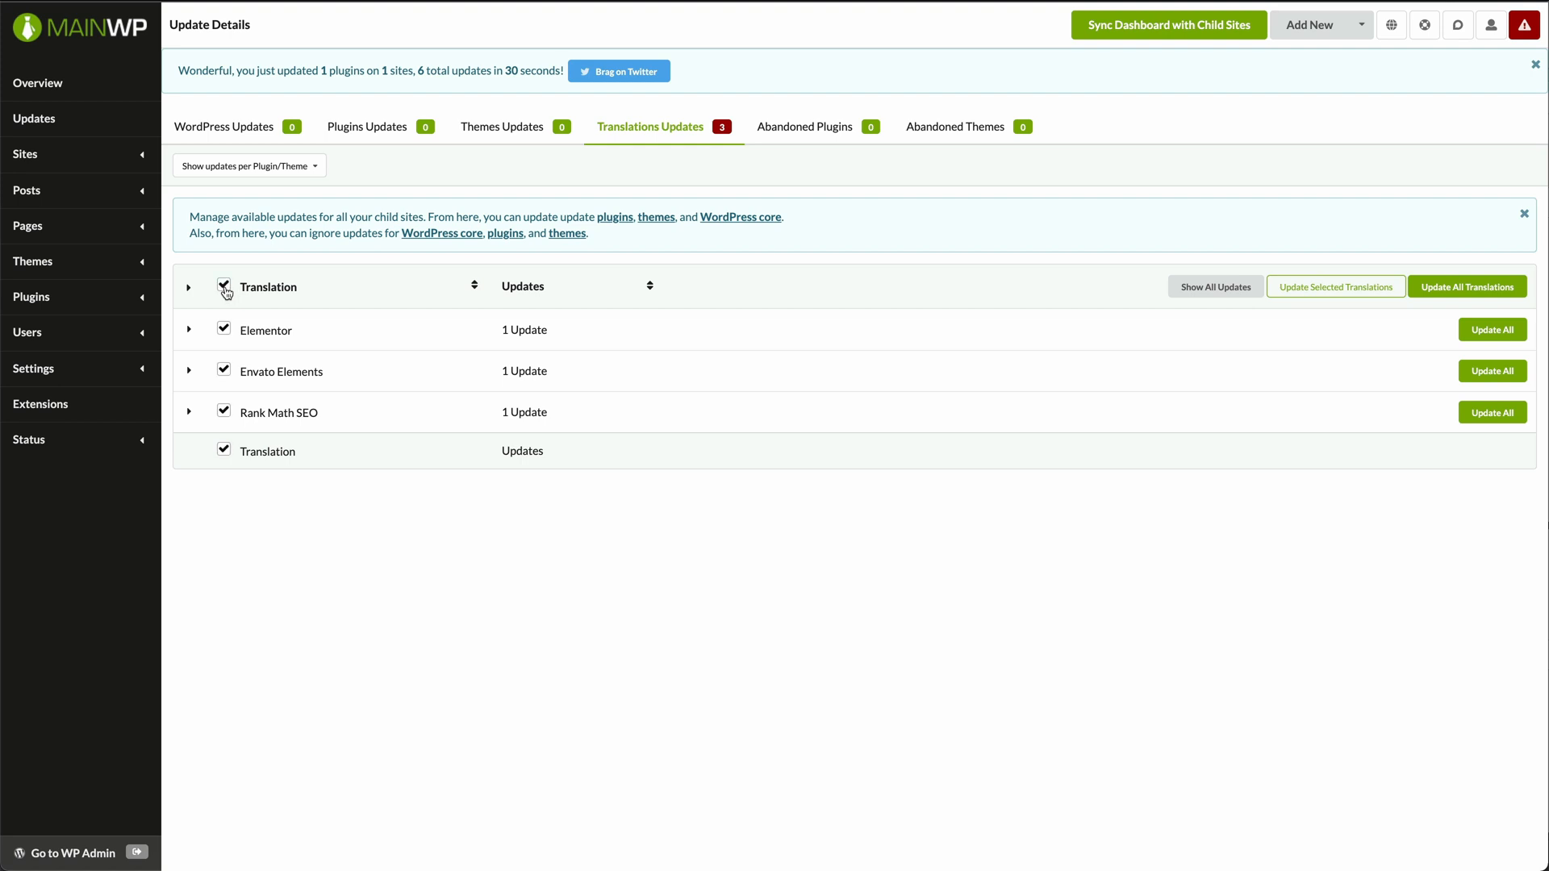
{"action": "left_click", "coordinate": [1468, 287]}
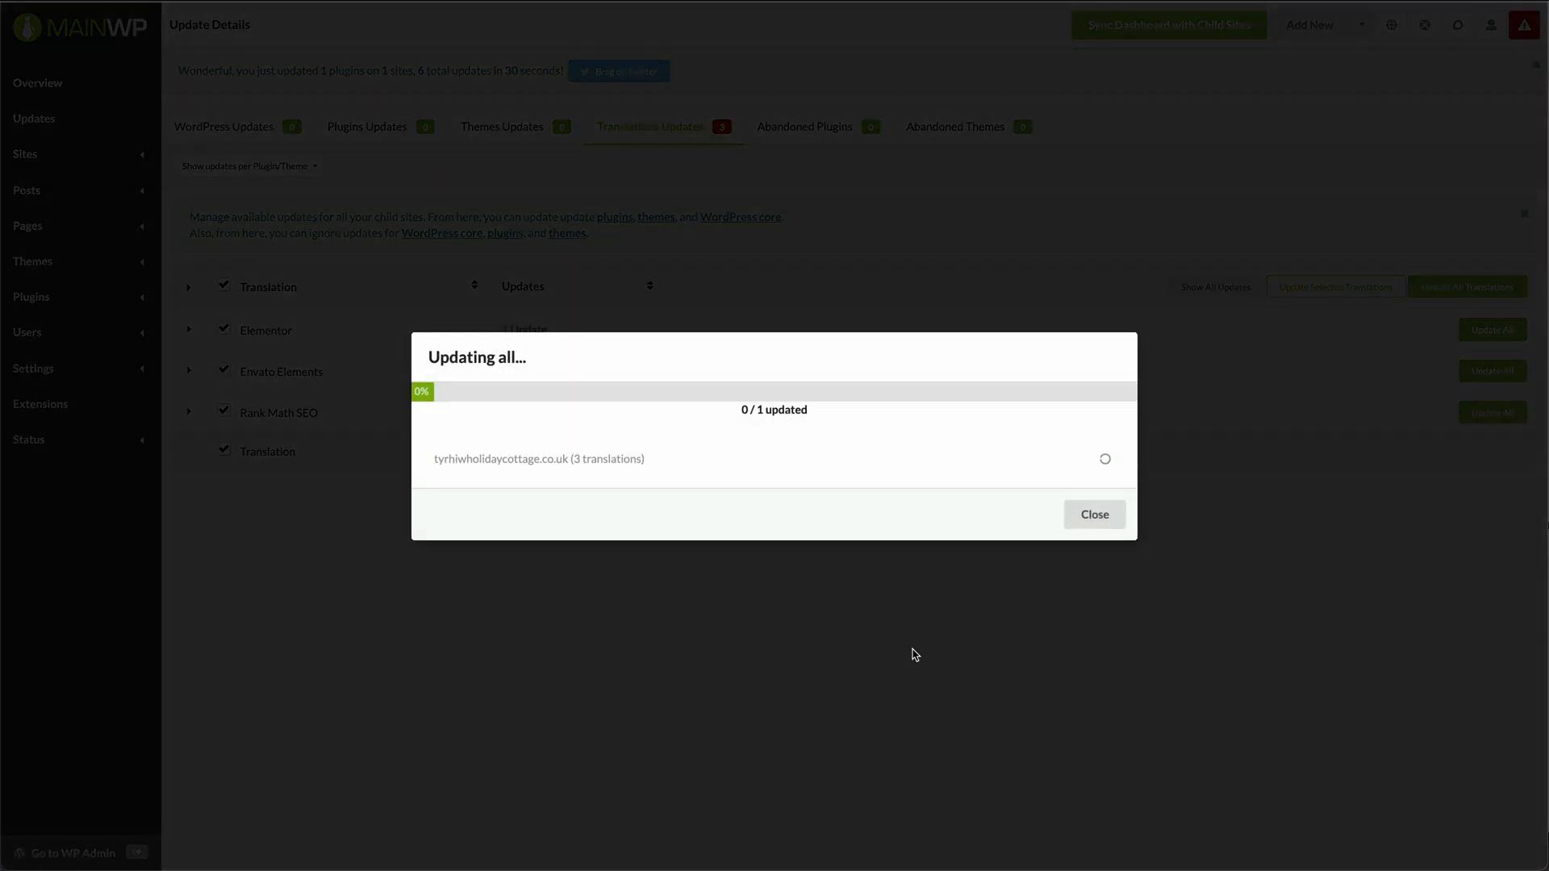
{"action": "left_click", "coordinate": [1094, 515]}
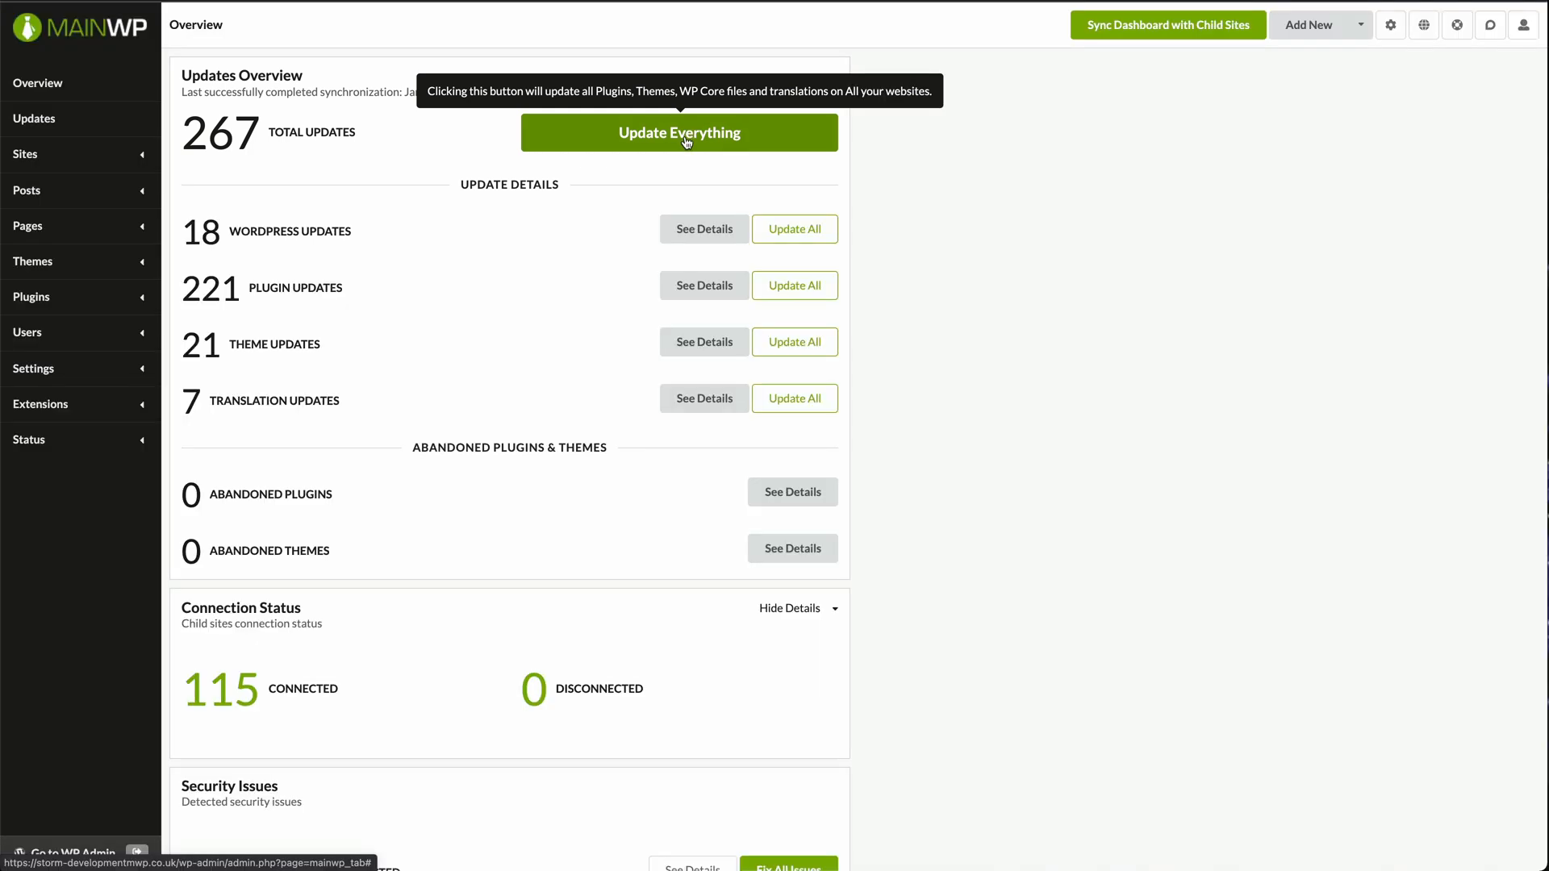
Step: Update everything on all connected sites from the overview and request the details of the remaining plugin updates
{"action": "left_click", "coordinate": [685, 142]}
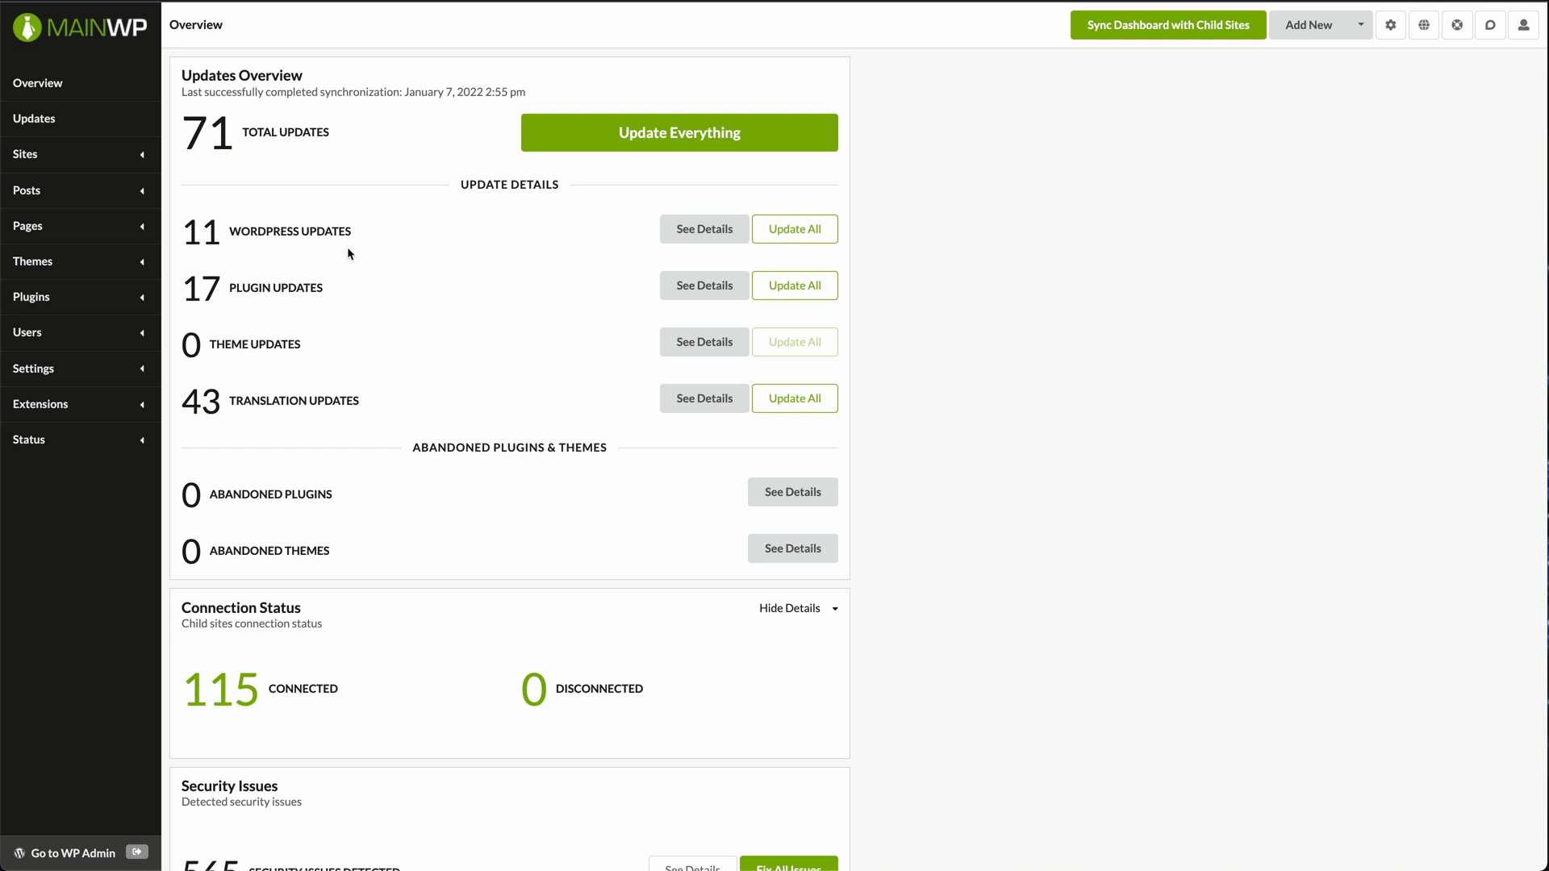
{"action": "left_click", "coordinate": [698, 291]}
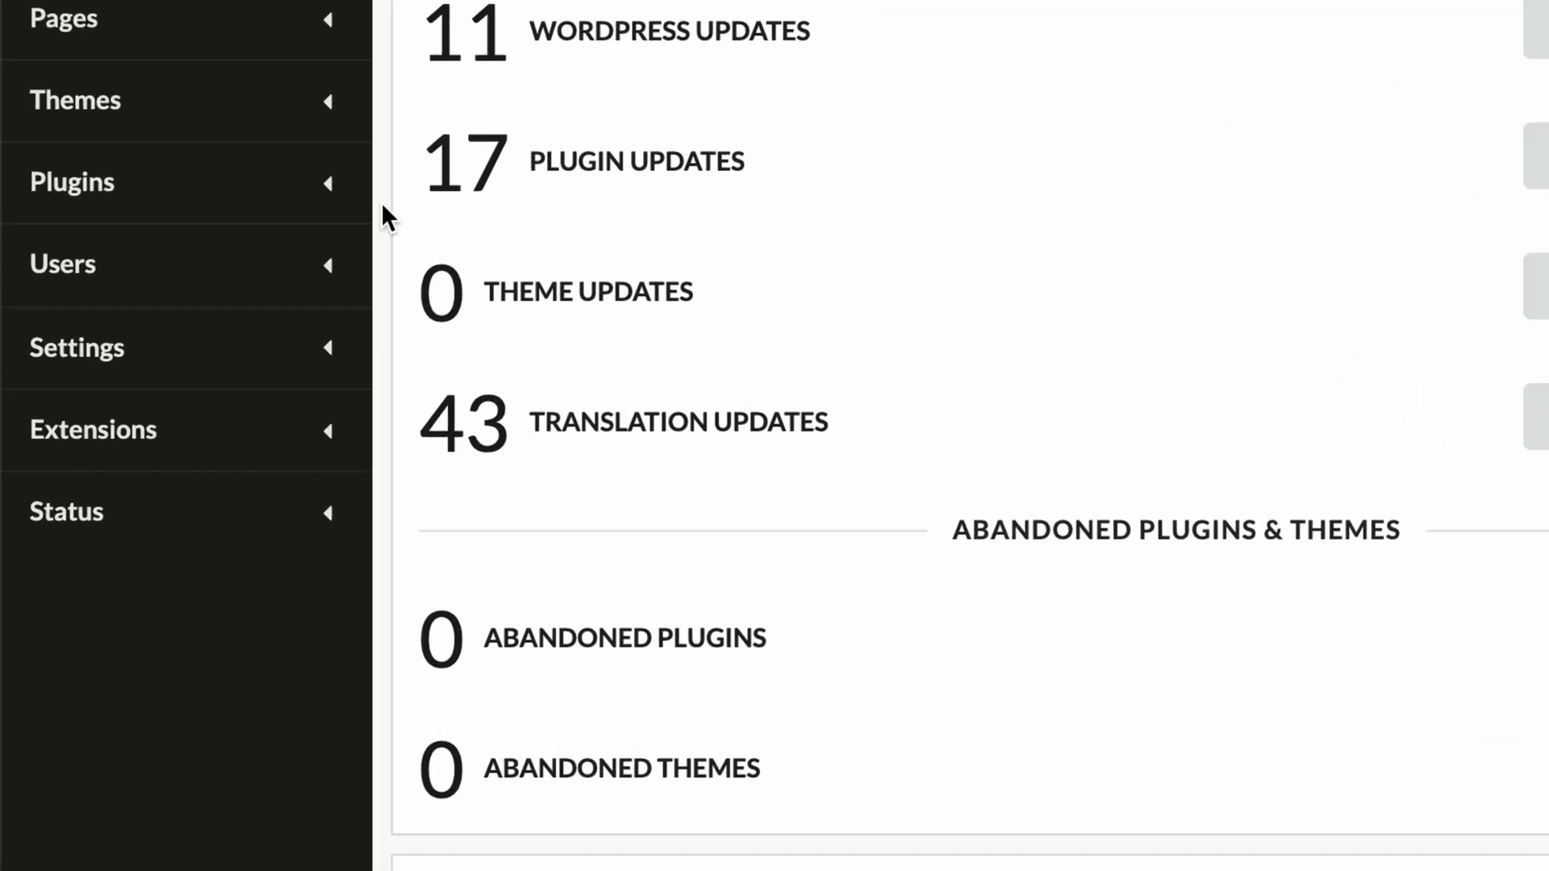
Step: Show all active and inactive plugins with the Not trusted status in the plugins' Advanced Auto Updates
{"action": "left_click", "coordinate": [316, 194]}
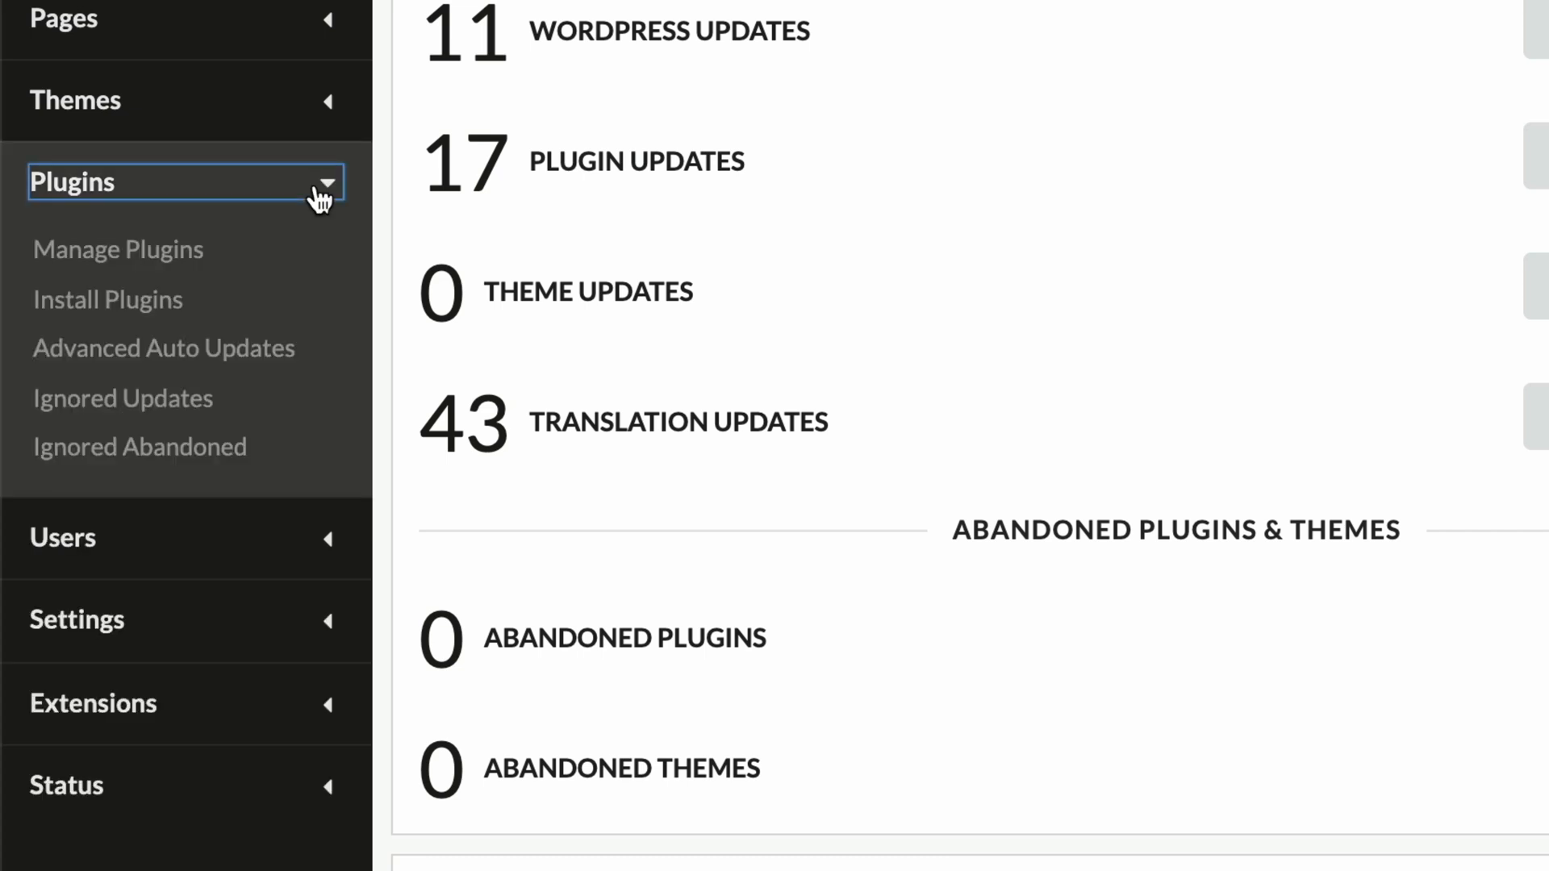
{"action": "left_click", "coordinate": [208, 355]}
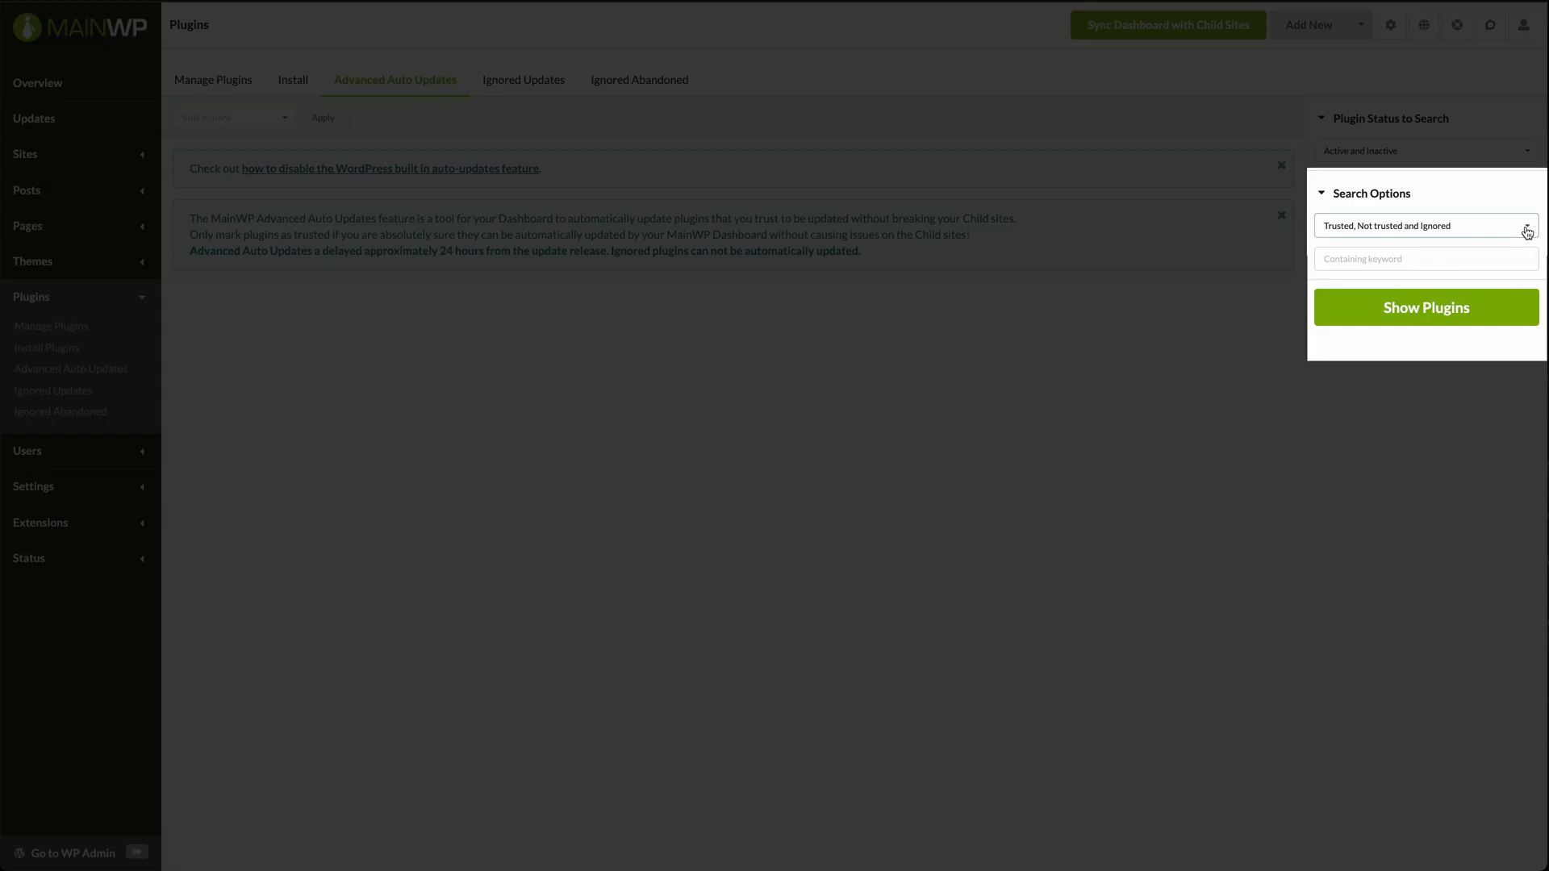
{"action": "left_click", "coordinate": [1527, 233]}
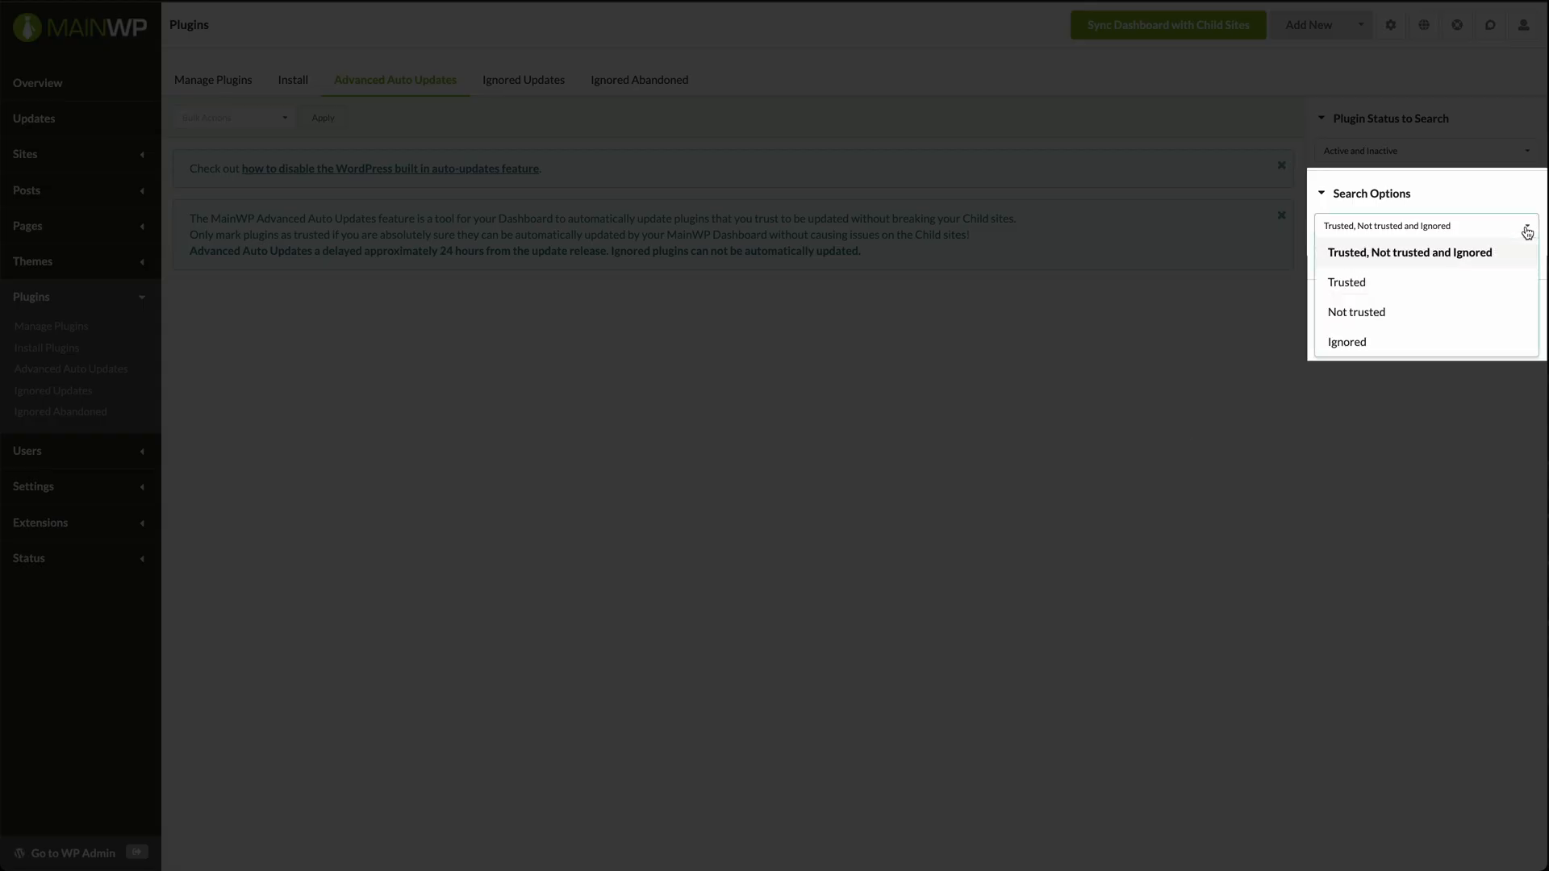
{"action": "left_click", "coordinate": [1373, 324]}
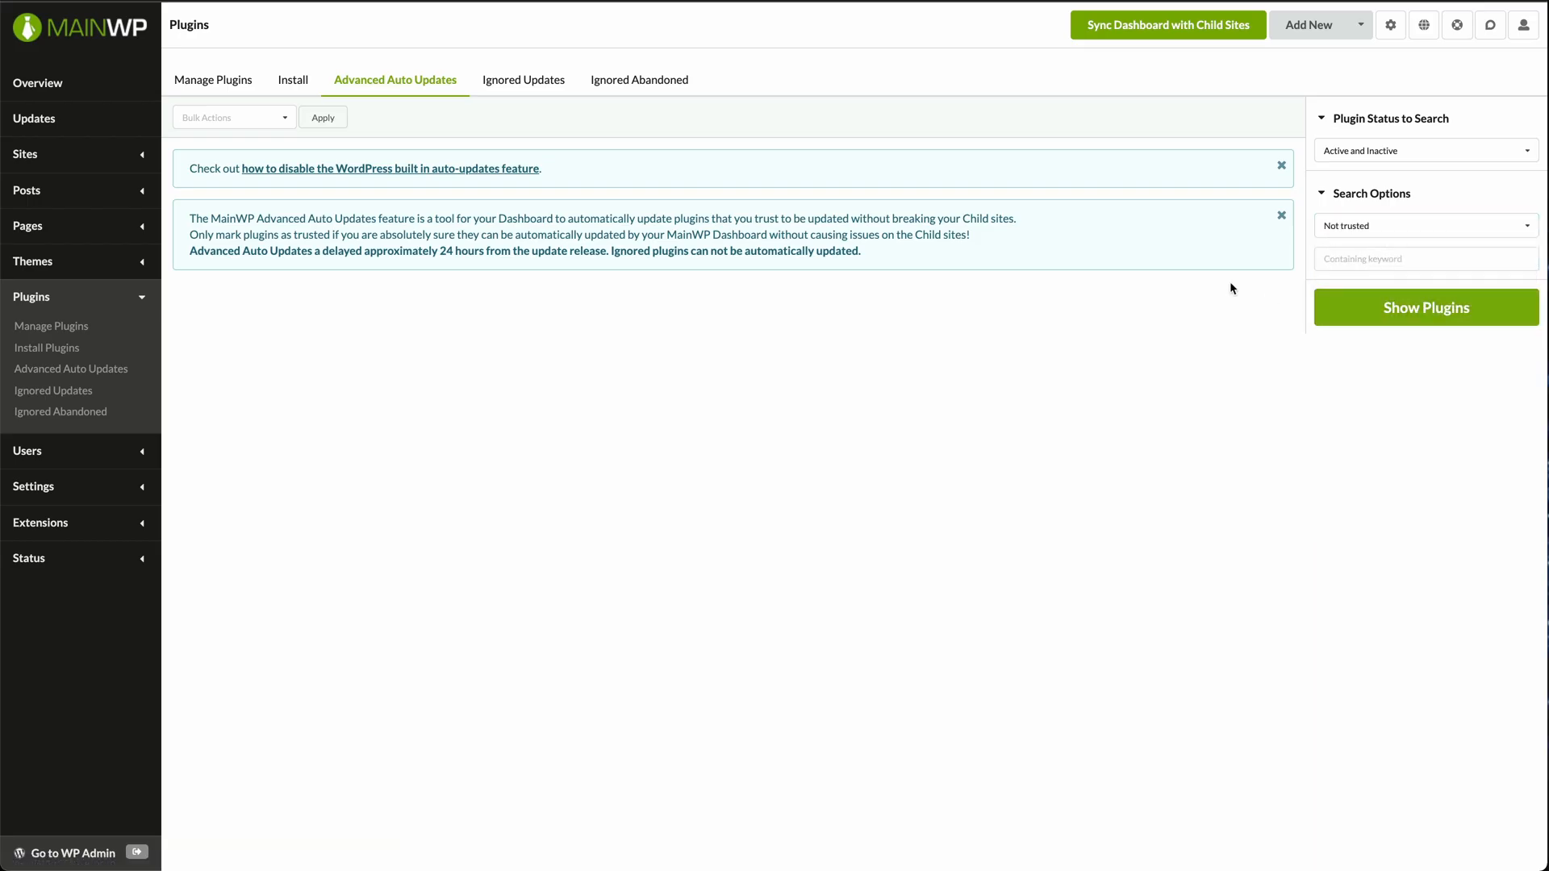
{"action": "left_click", "coordinate": [1418, 315]}
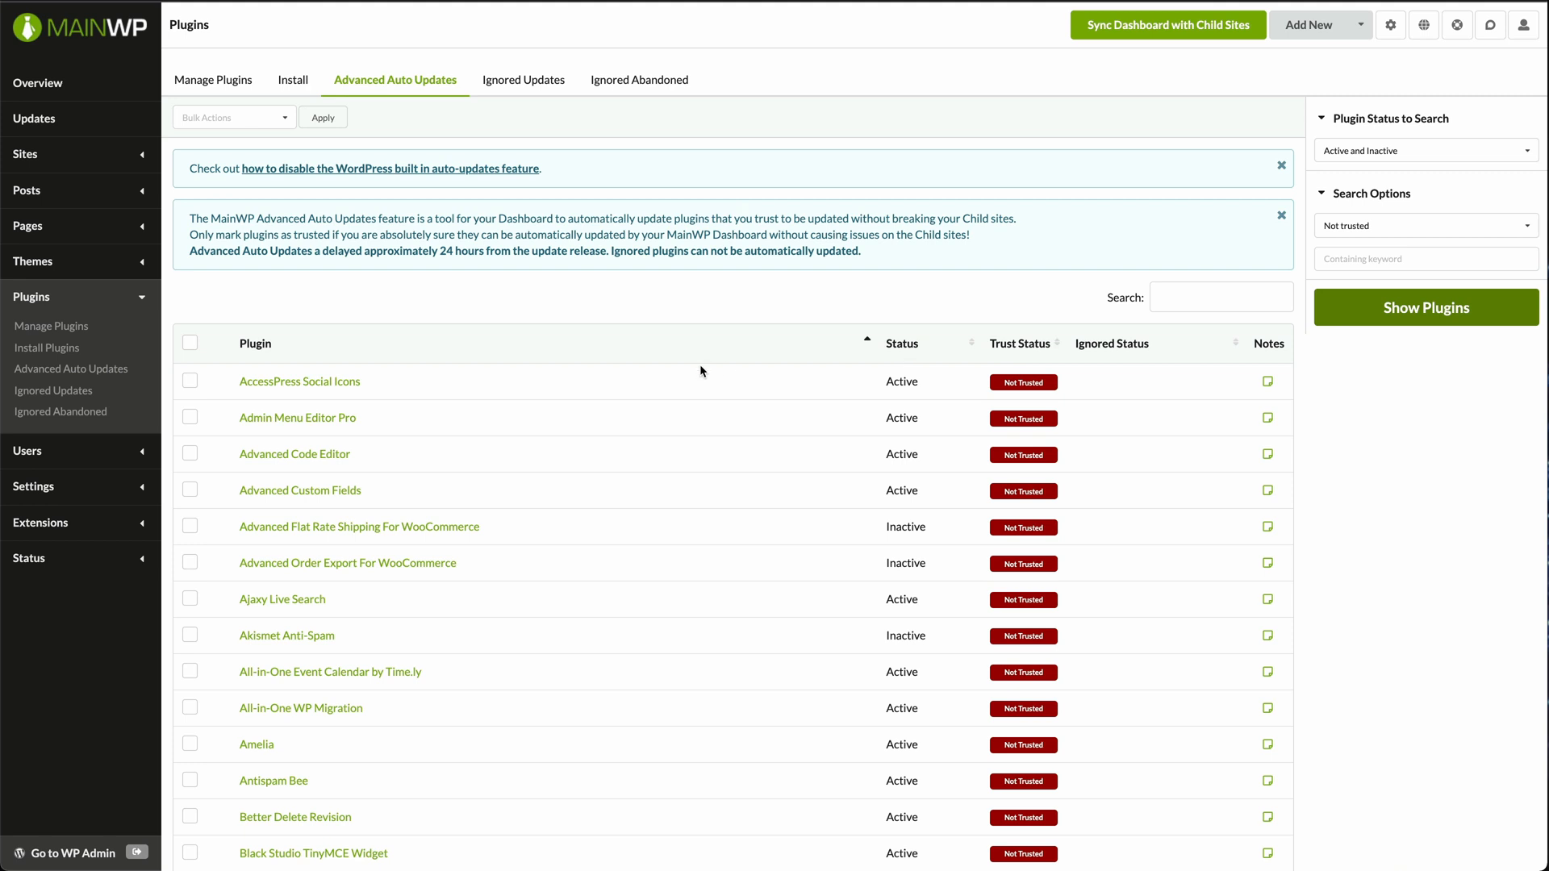
Step: Mark Elementor, Elementor Addon Elements, Elementor Addons & Templates - Sizzify Lite and Elementor Pro as trusted for automatic updates
{"action": "scroll", "coordinate": [701, 371], "scroll_direction": "down", "scroll_amount": 9}
{"action": "scroll", "coordinate": [700, 371], "scroll_direction": "down", "scroll_amount": 9}
{"action": "scroll", "coordinate": [700, 372], "scroll_direction": "down", "scroll_amount": 1}
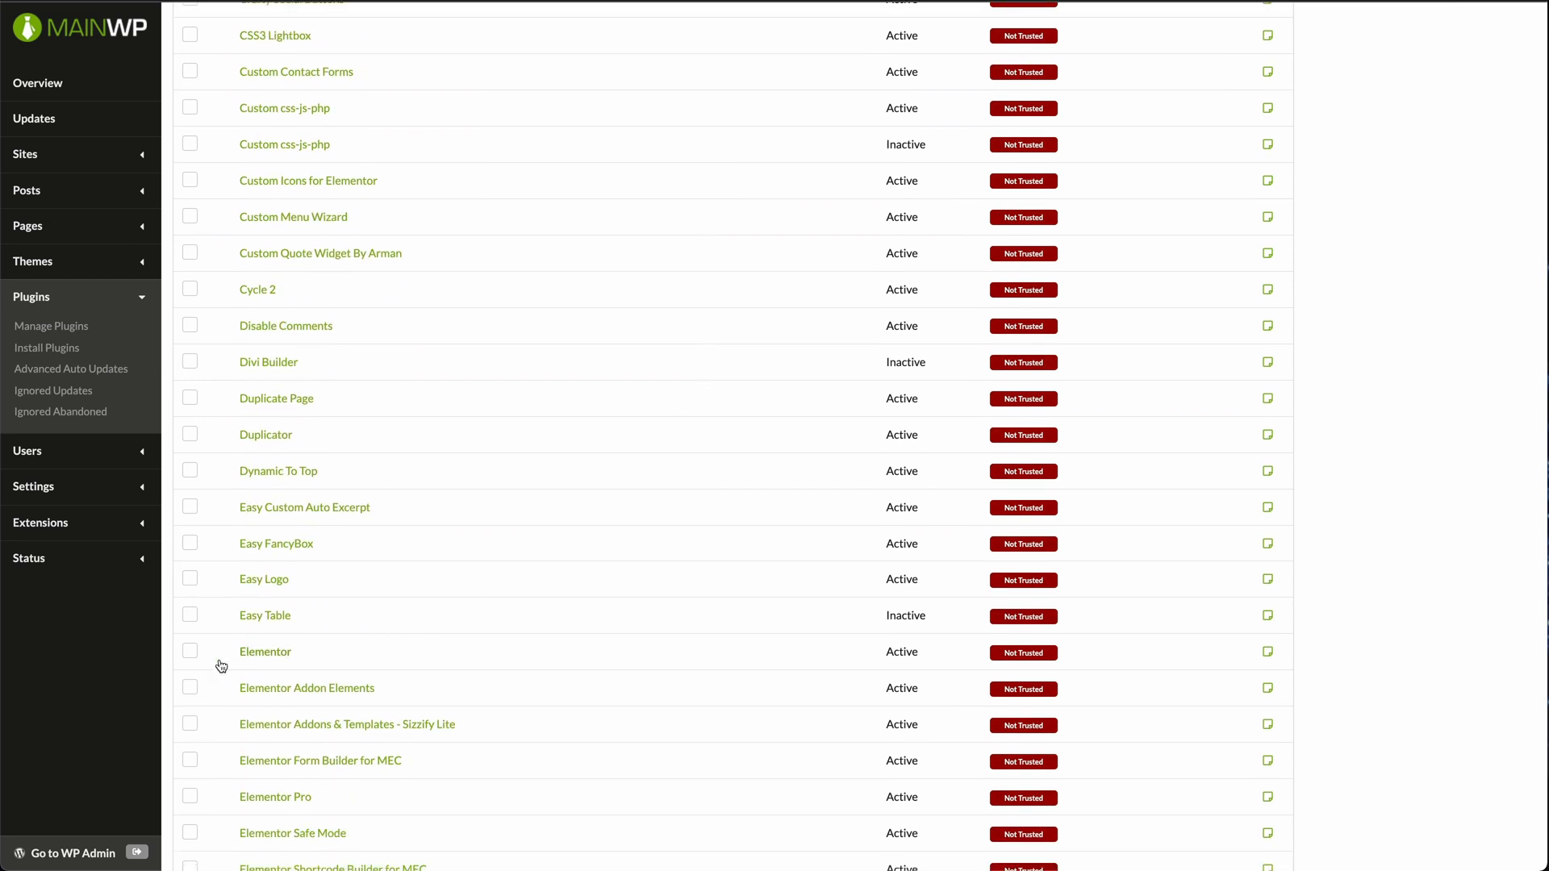
{"action": "left_click", "coordinate": [188, 651]}
{"action": "left_click", "coordinate": [190, 688]}
{"action": "left_click", "coordinate": [191, 724]}
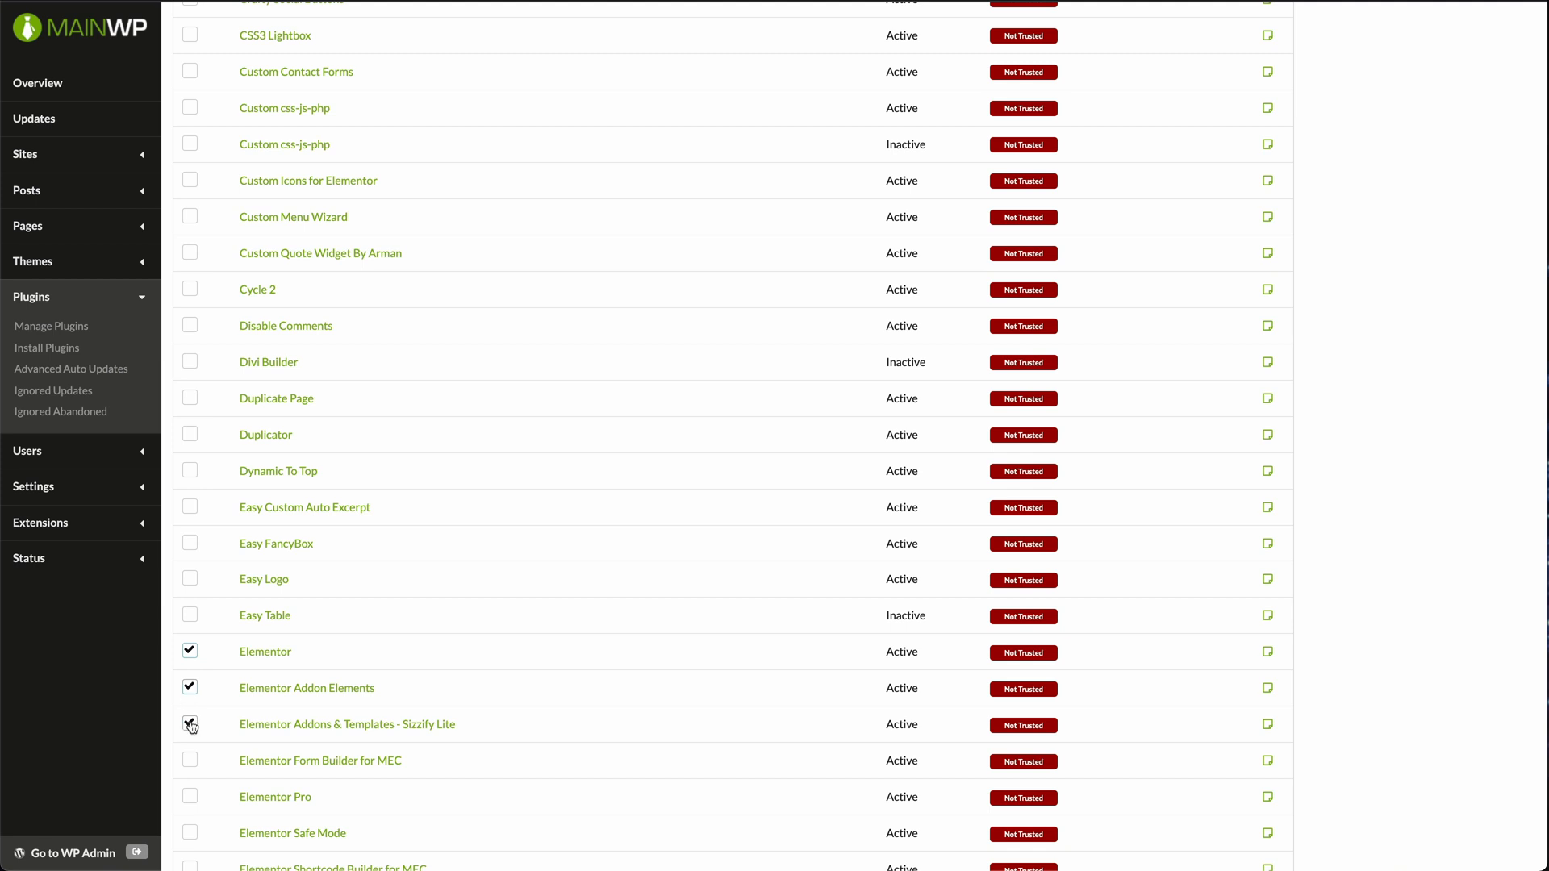
{"action": "left_click", "coordinate": [190, 797]}
{"action": "scroll", "coordinate": [190, 795], "scroll_direction": "down", "scroll_amount": 3}
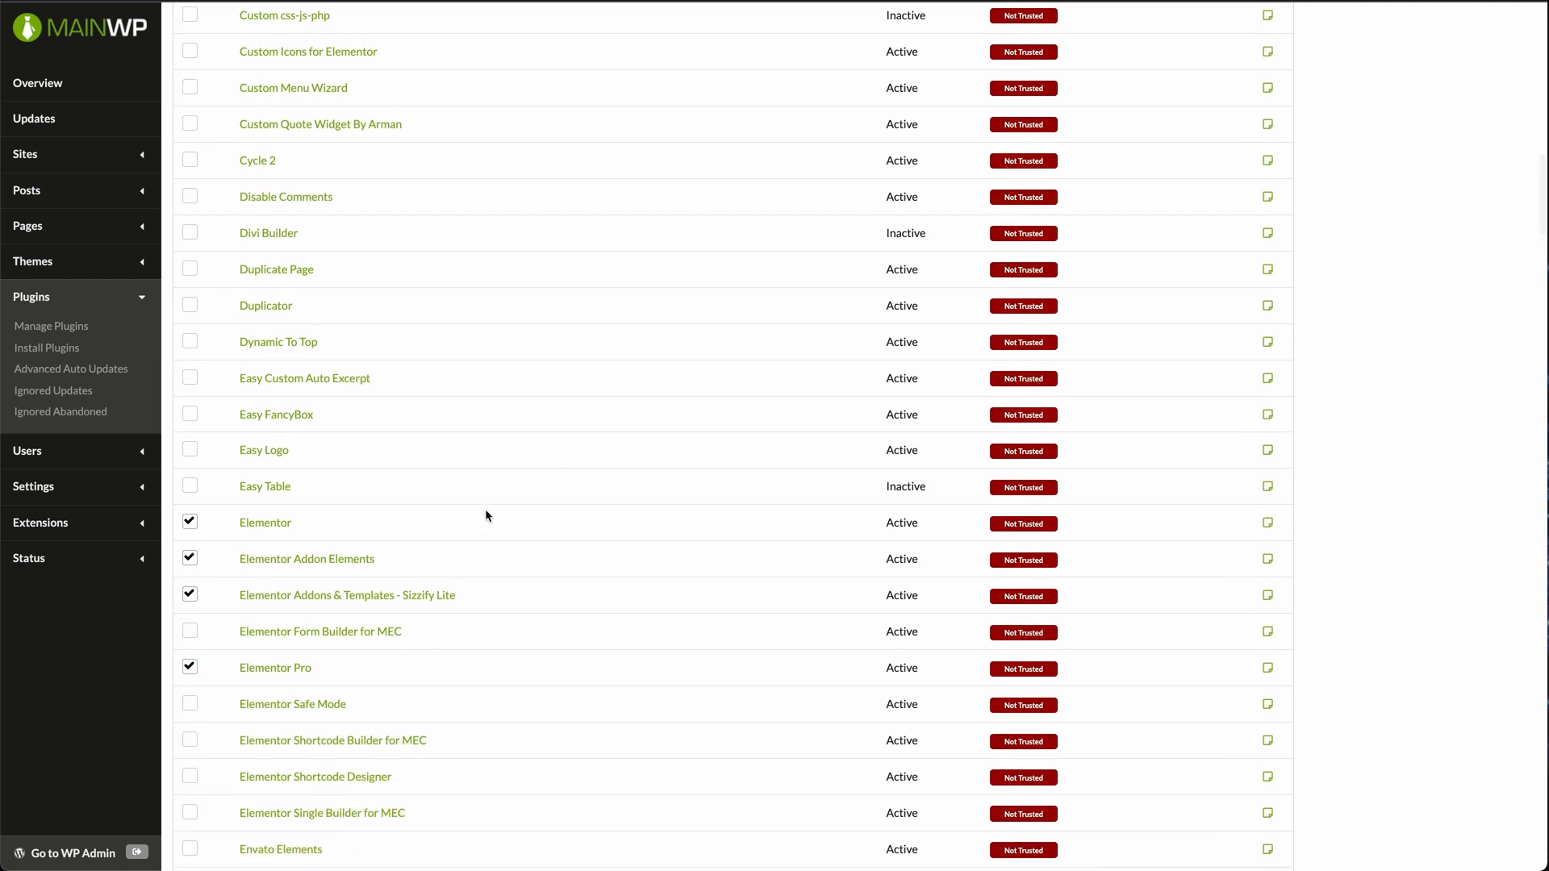
{"action": "scroll", "coordinate": [487, 517], "scroll_direction": "up", "scroll_amount": 15}
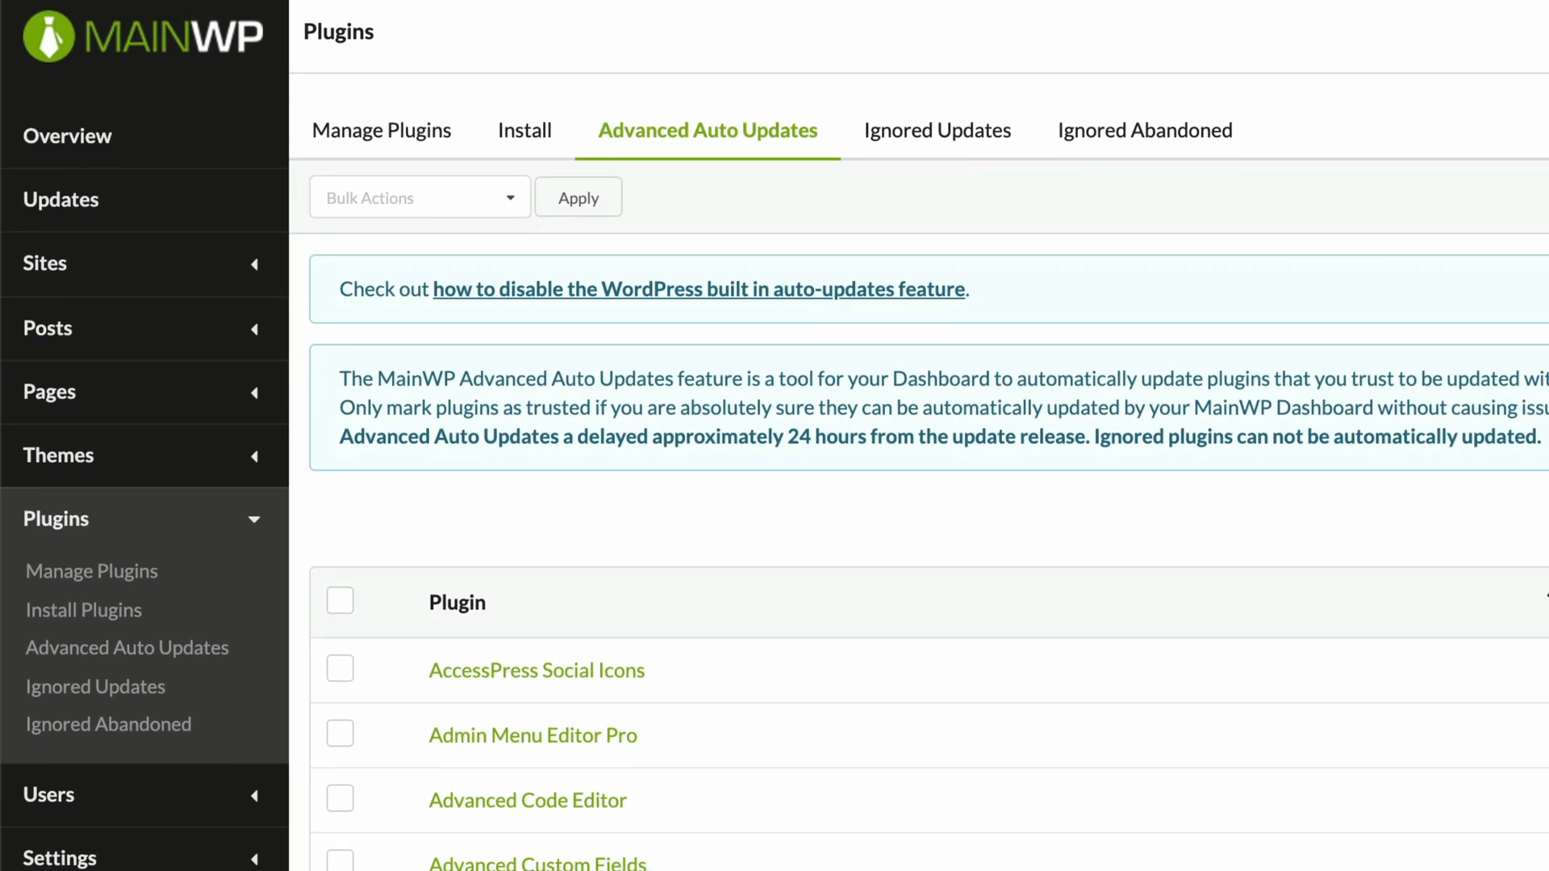
{"action": "left_click", "coordinate": [455, 192]}
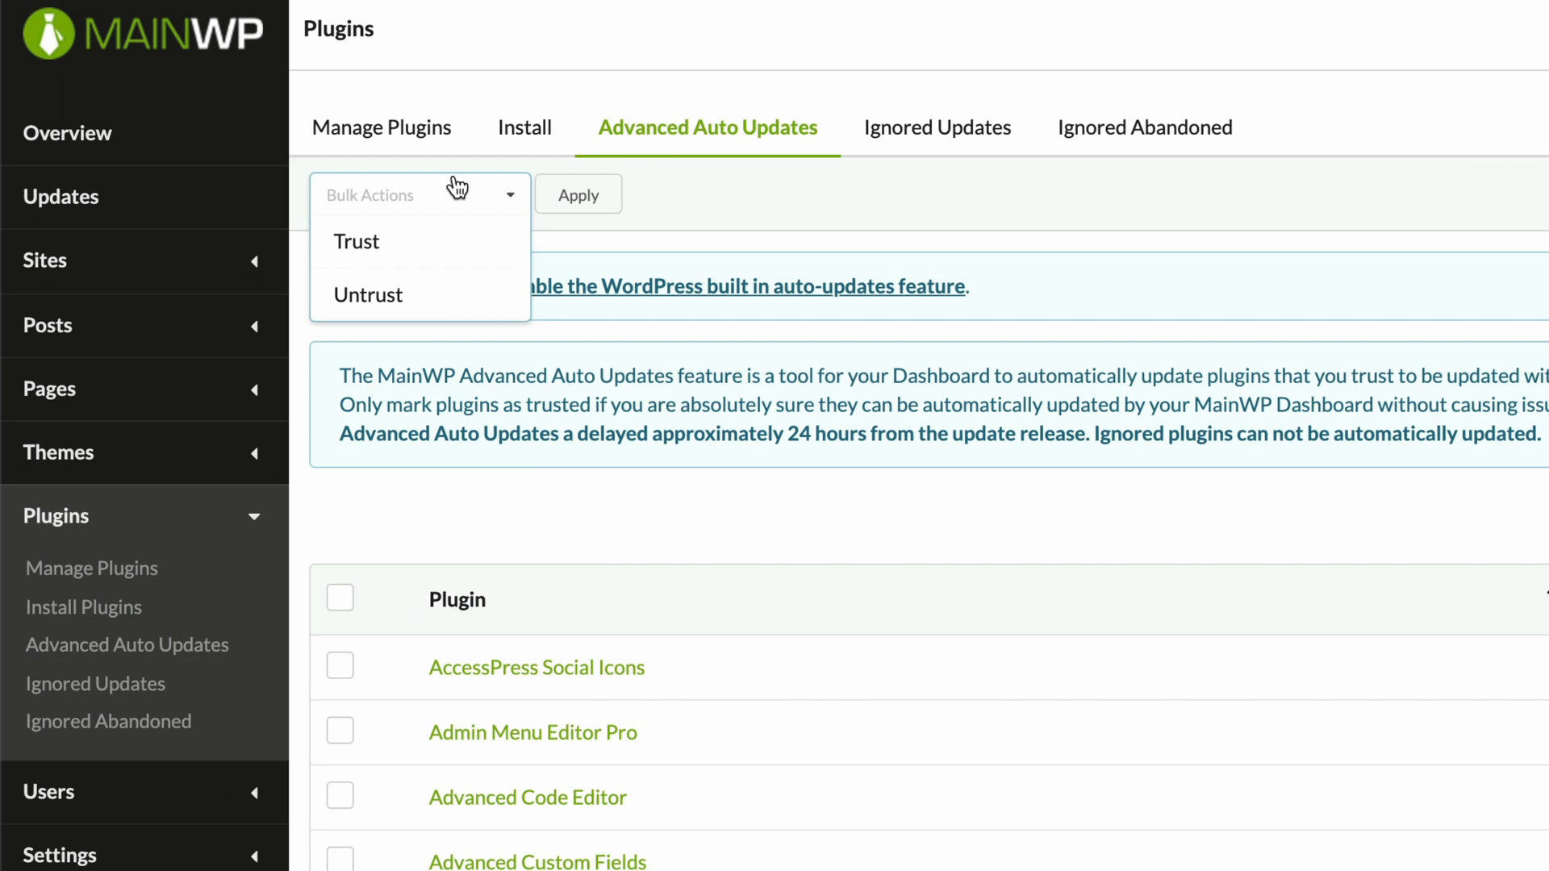
{"action": "left_click", "coordinate": [362, 263]}
{"action": "left_click", "coordinate": [580, 204]}
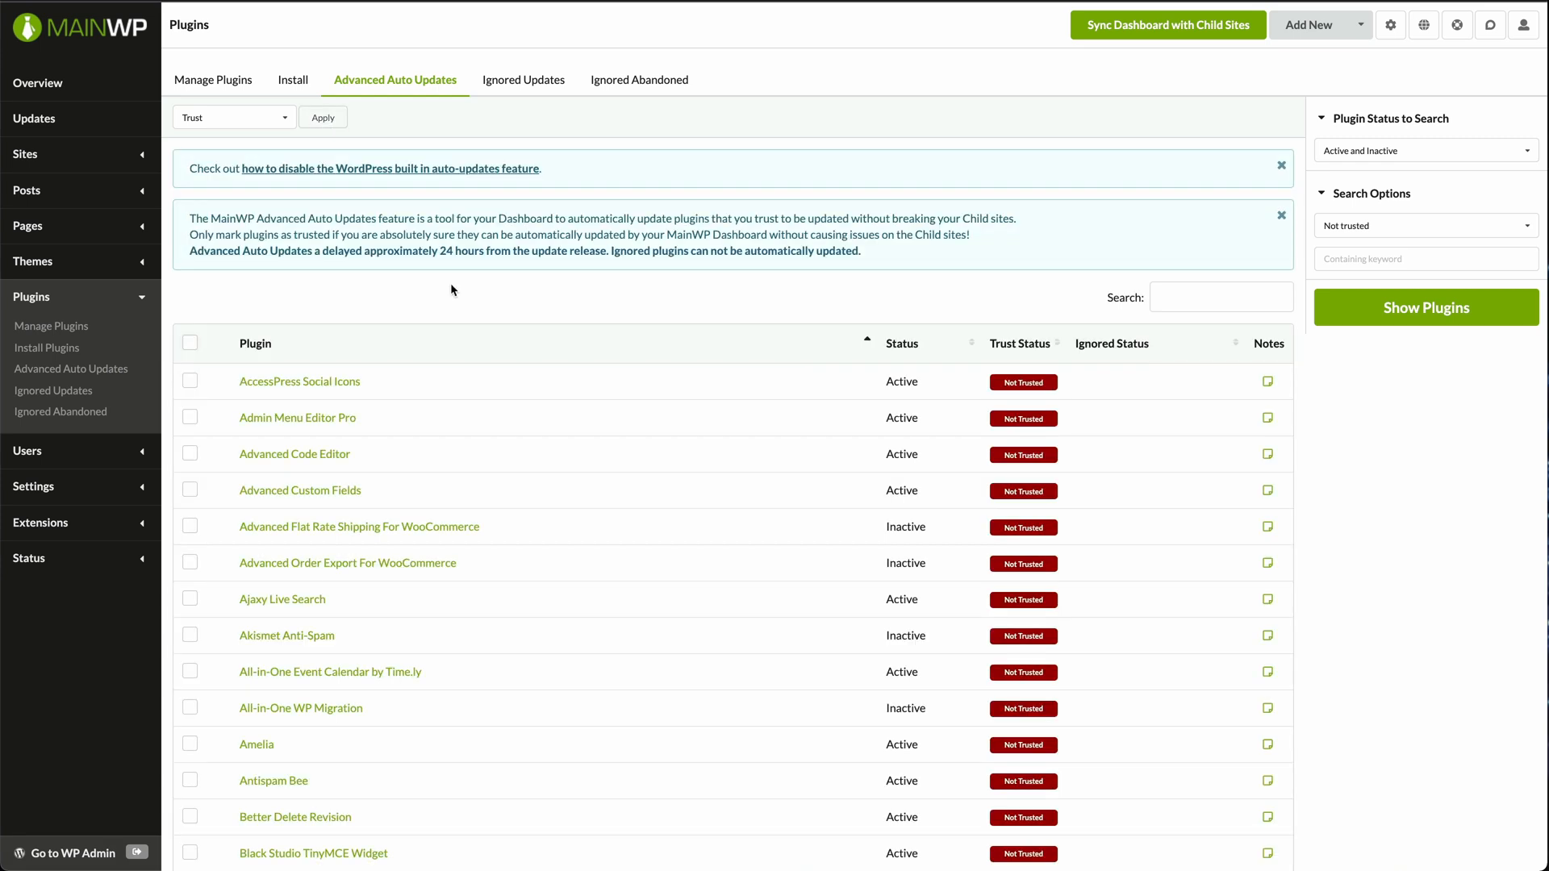
Step: Select every plugin in the Not trusted list and apply the Trust bulk action to them
{"action": "left_click", "coordinate": [190, 342]}
{"action": "left_click", "coordinate": [234, 117]}
{"action": "left_click", "coordinate": [246, 147]}
{"action": "left_click", "coordinate": [326, 120]}
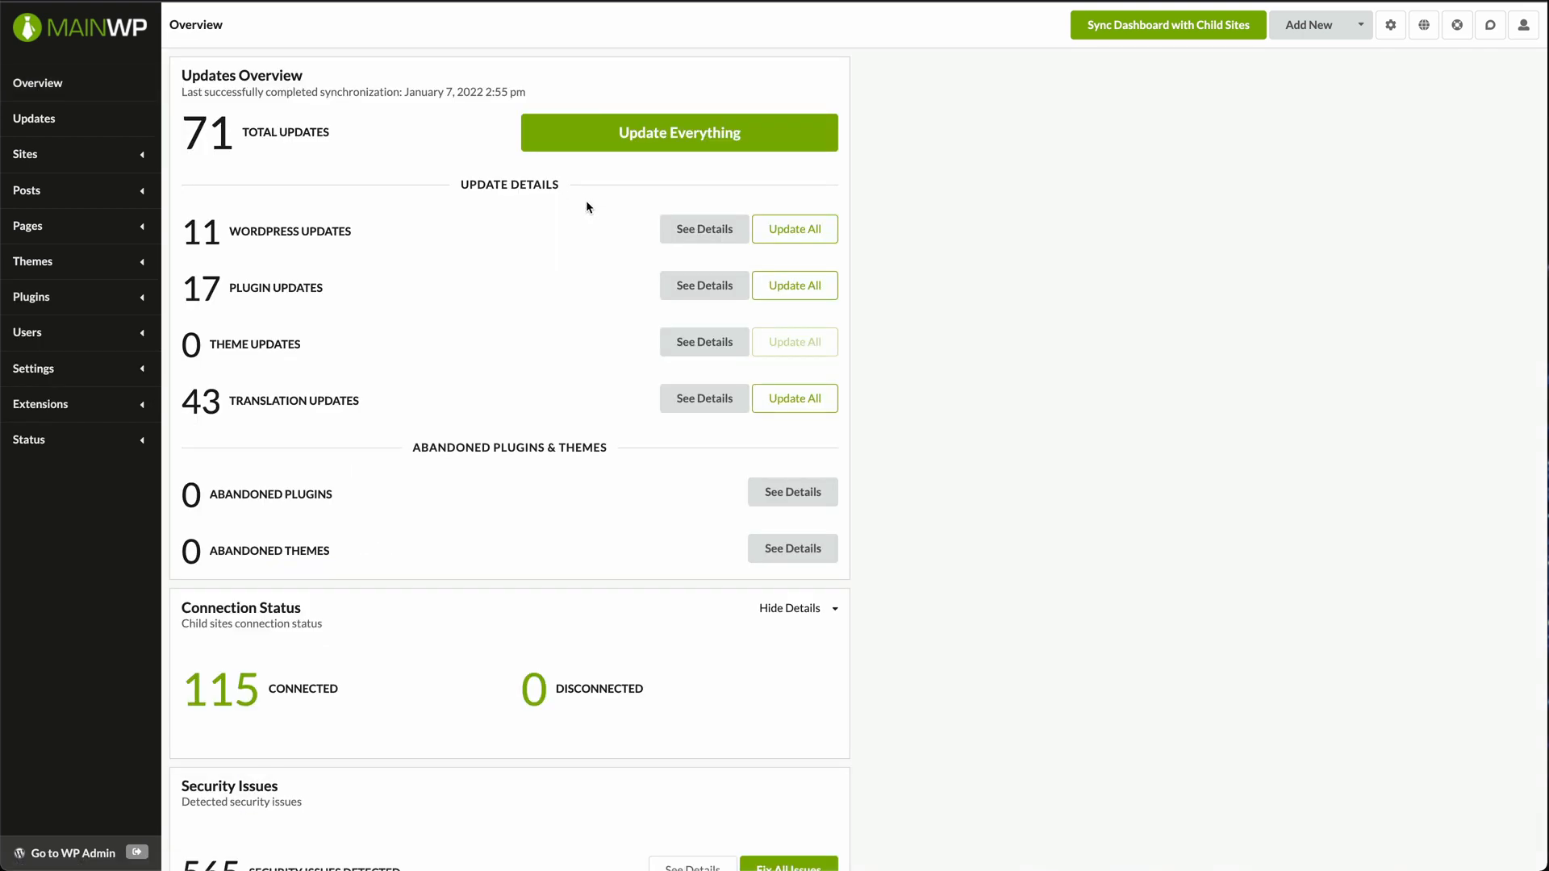
Step: Run the update of everything across all child sites again and open the details of the outstanding plugin updates
{"action": "left_click", "coordinate": [685, 149]}
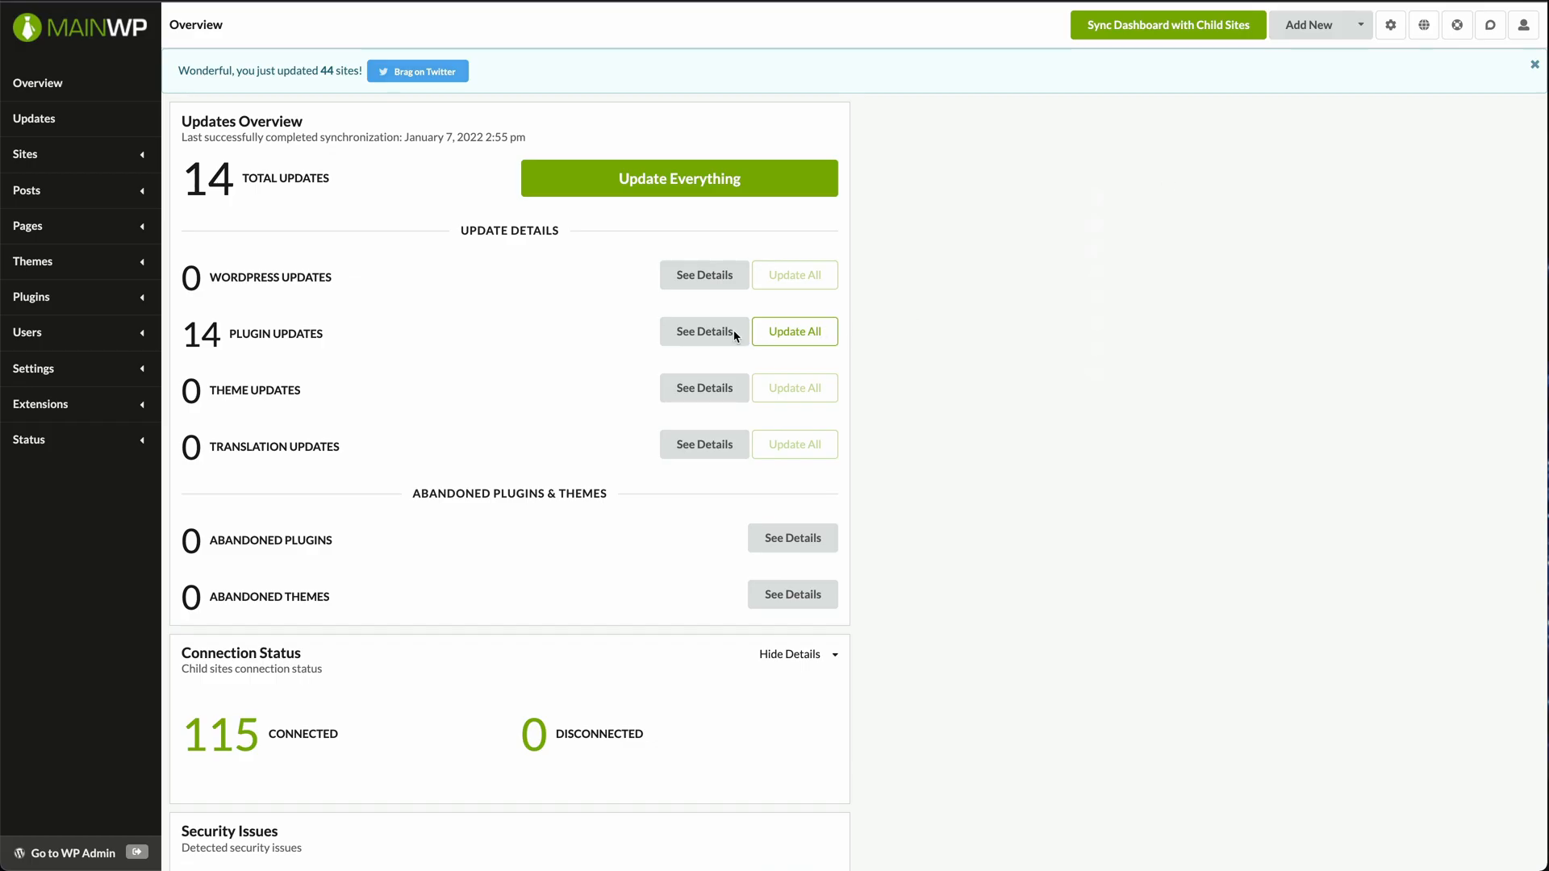
{"action": "left_click", "coordinate": [703, 341]}
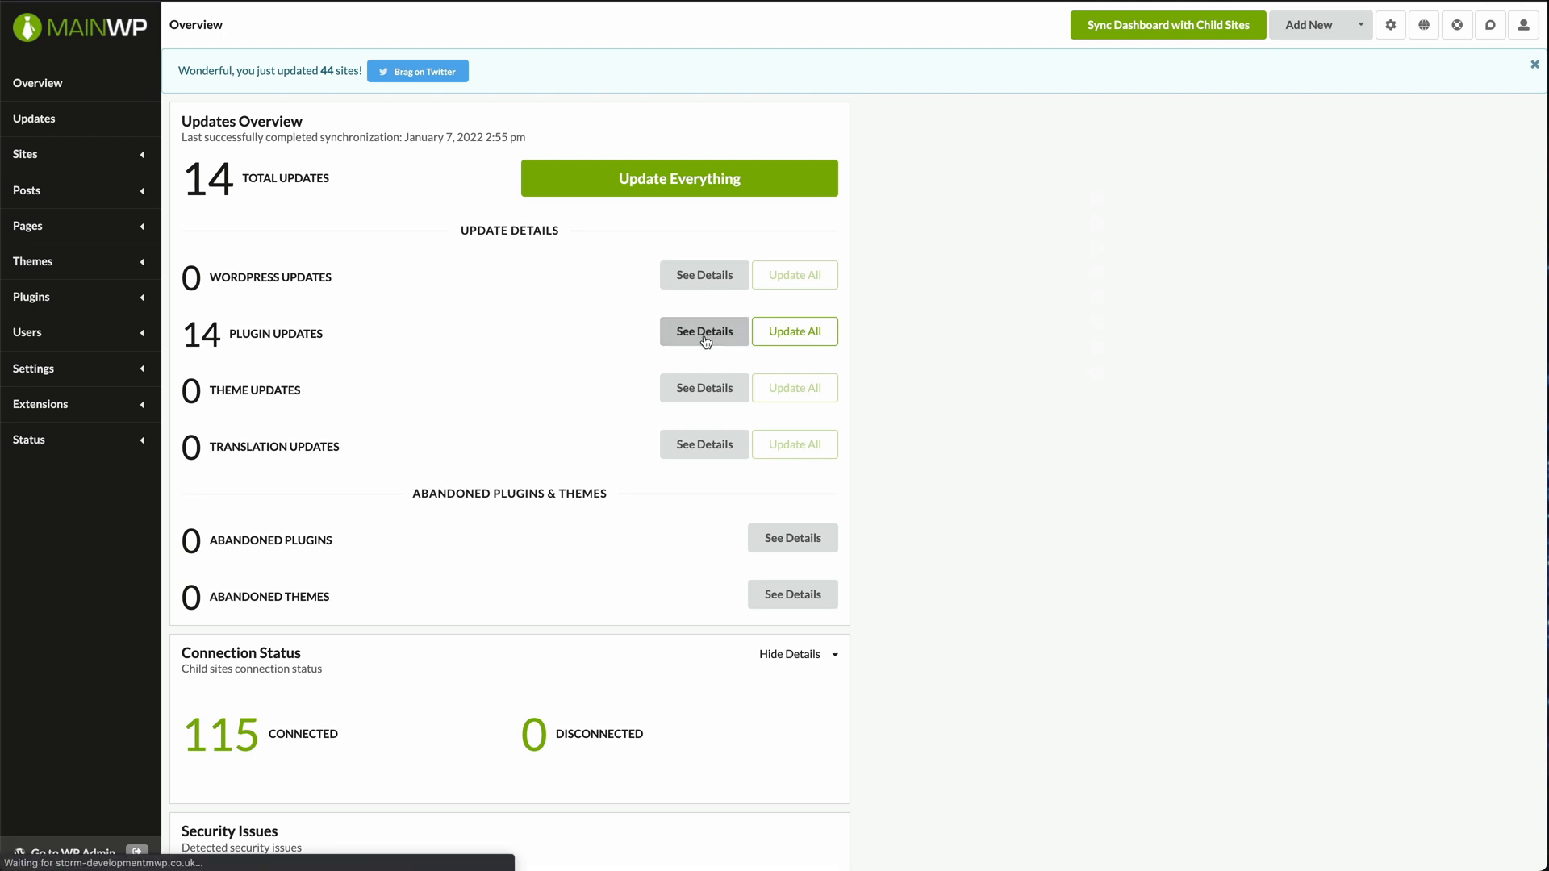
Step: Expand Admin Menu Editor Pro and try to update it on cwtshcuts.co.uk and holiday-by-the-sea.co.uk
{"action": "left_click", "coordinate": [191, 288]}
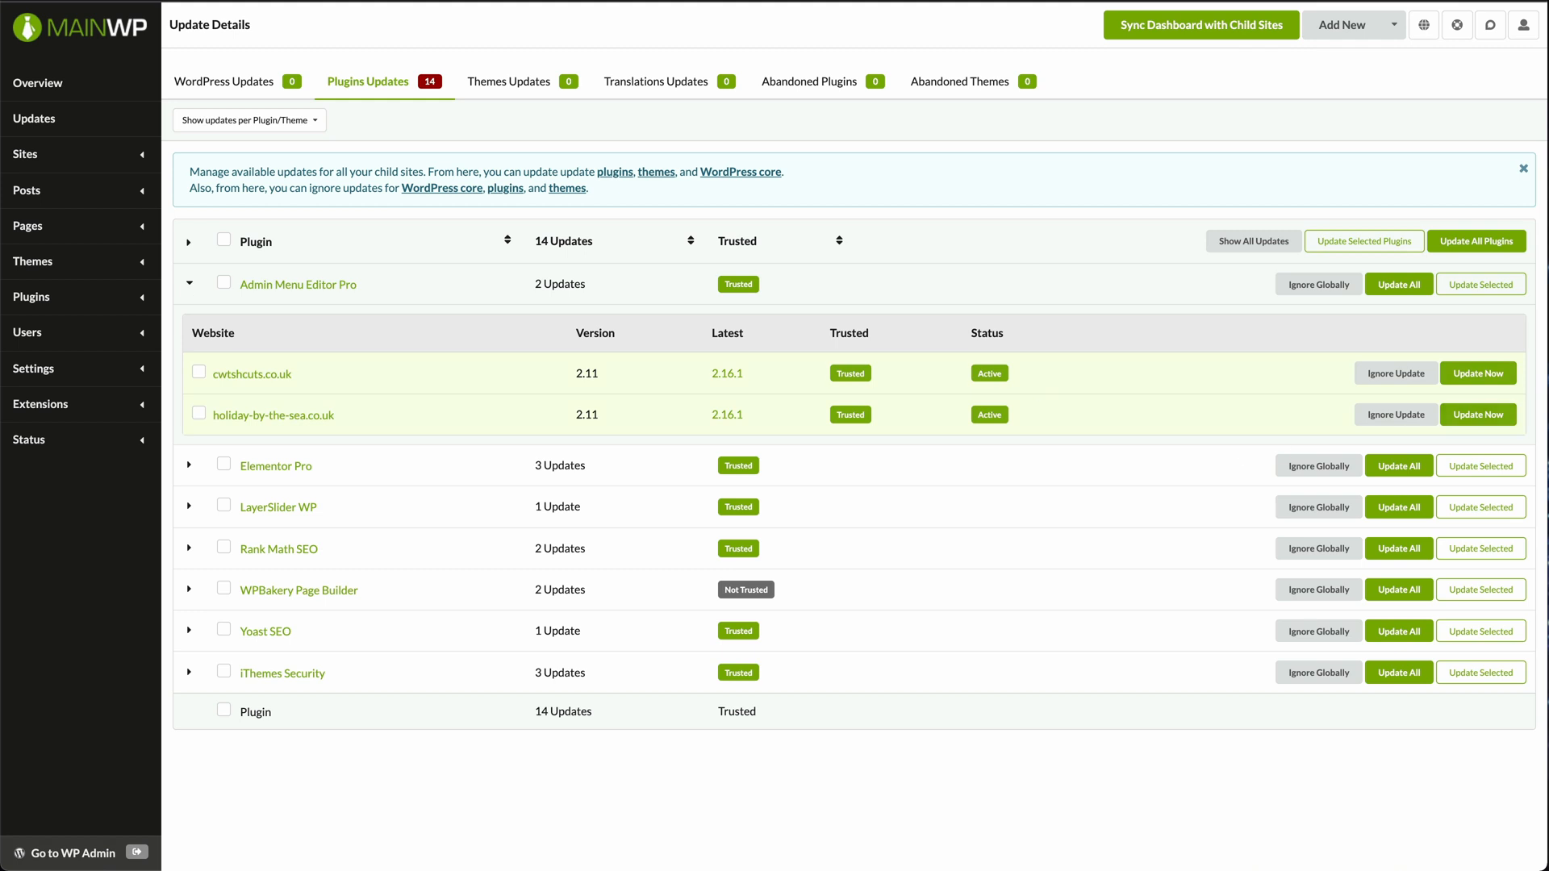
{"action": "left_click", "coordinate": [1485, 374]}
{"action": "left_click", "coordinate": [1479, 410]}
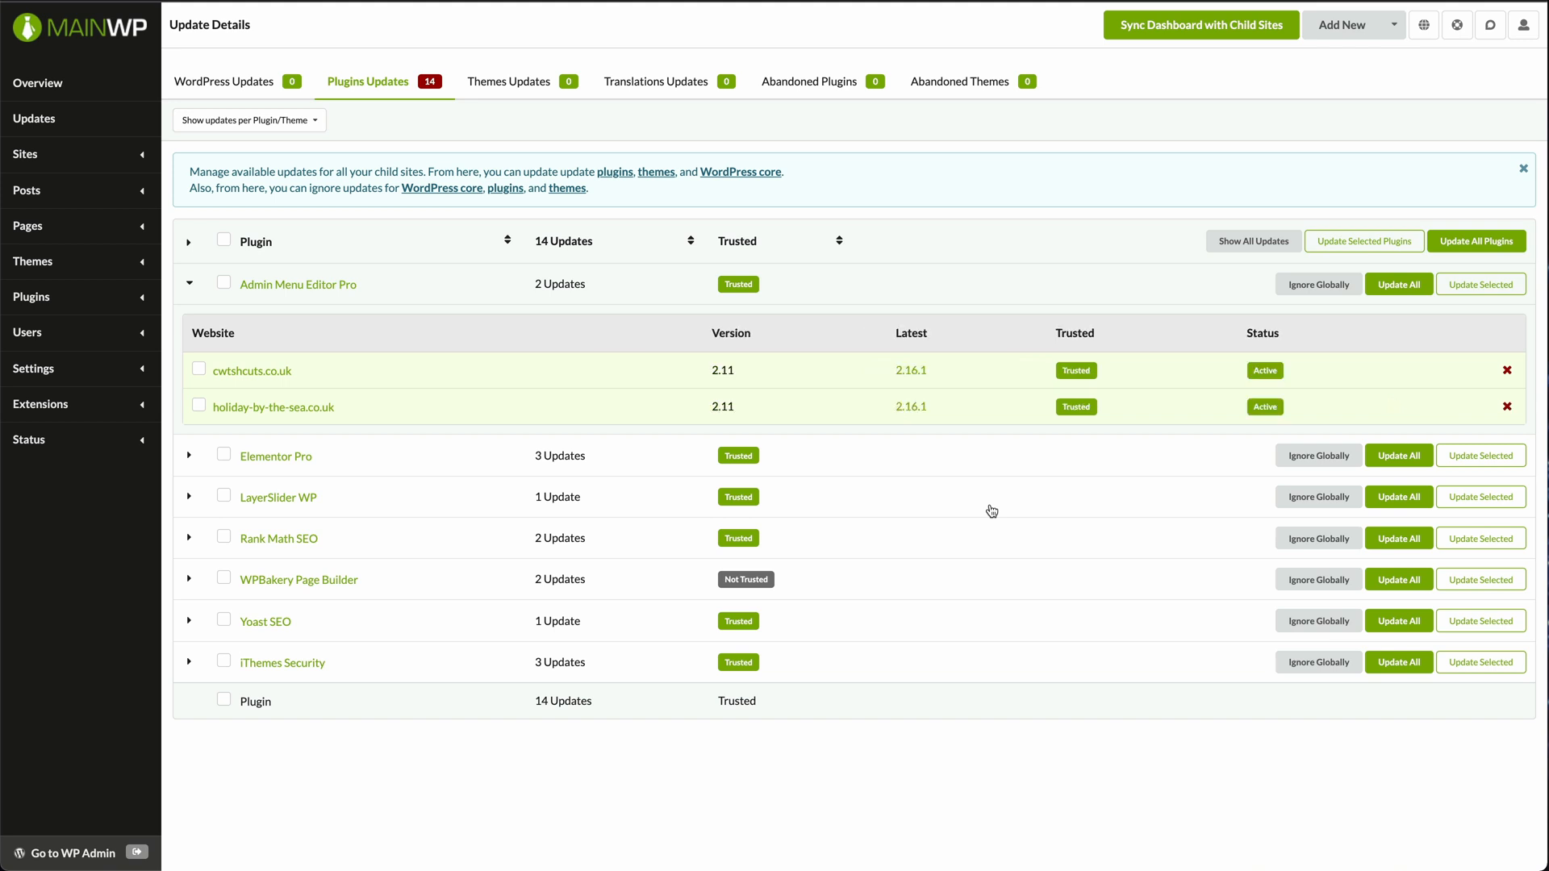
{"action": "left_click", "coordinate": [989, 465]}
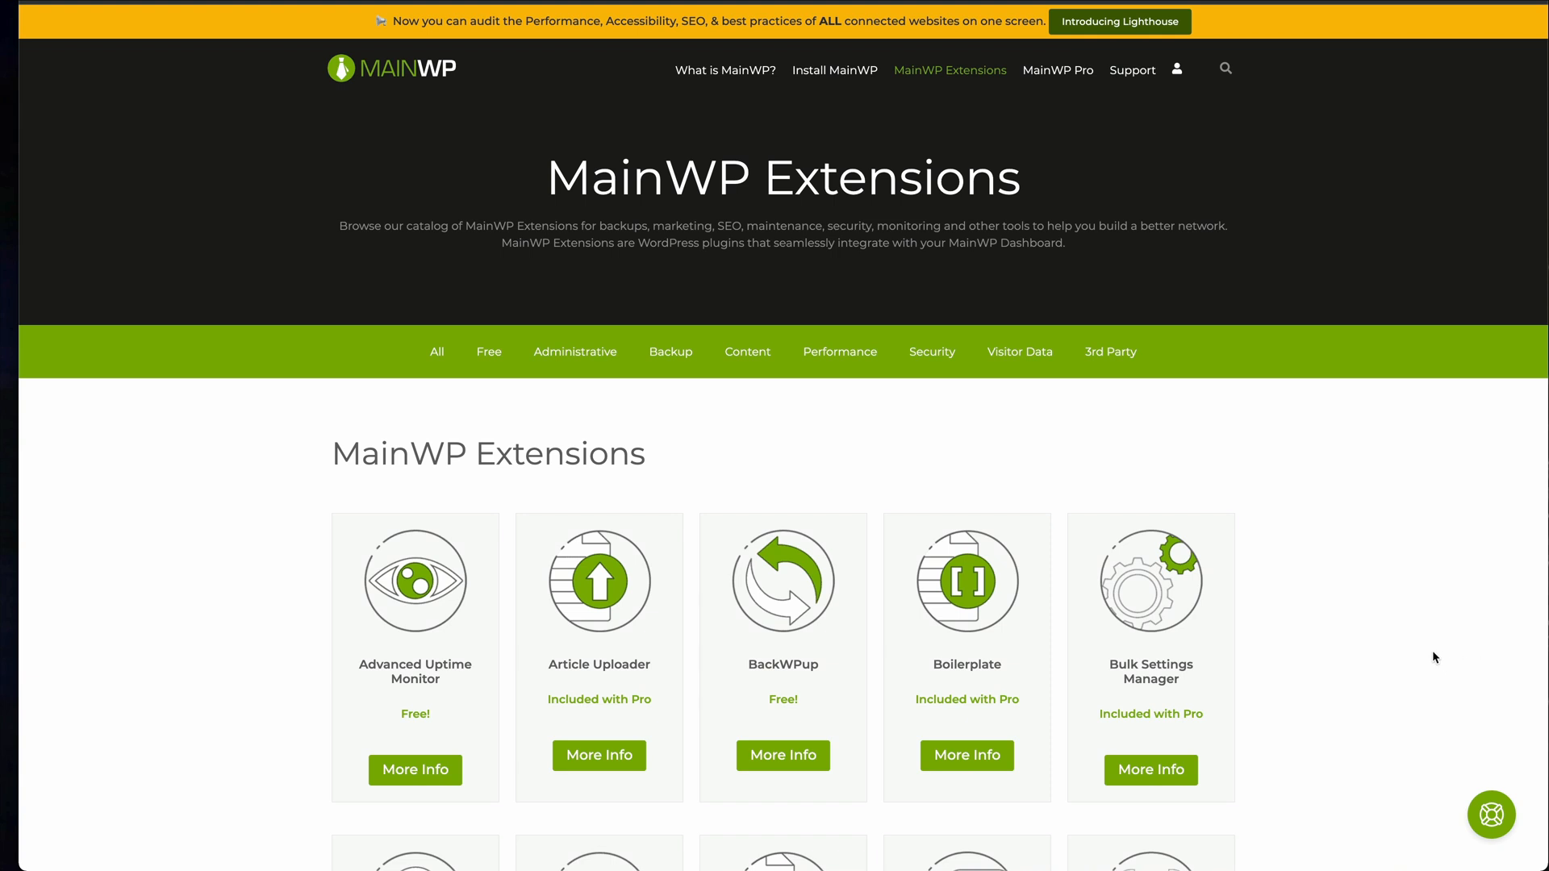
Step: Browse the catalog of available extensions on the MainWP Extensions web page
{"action": "scroll", "coordinate": [1433, 657], "scroll_direction": "down", "scroll_amount": 1}
{"action": "scroll", "coordinate": [1432, 650], "scroll_direction": "down", "scroll_amount": 5}
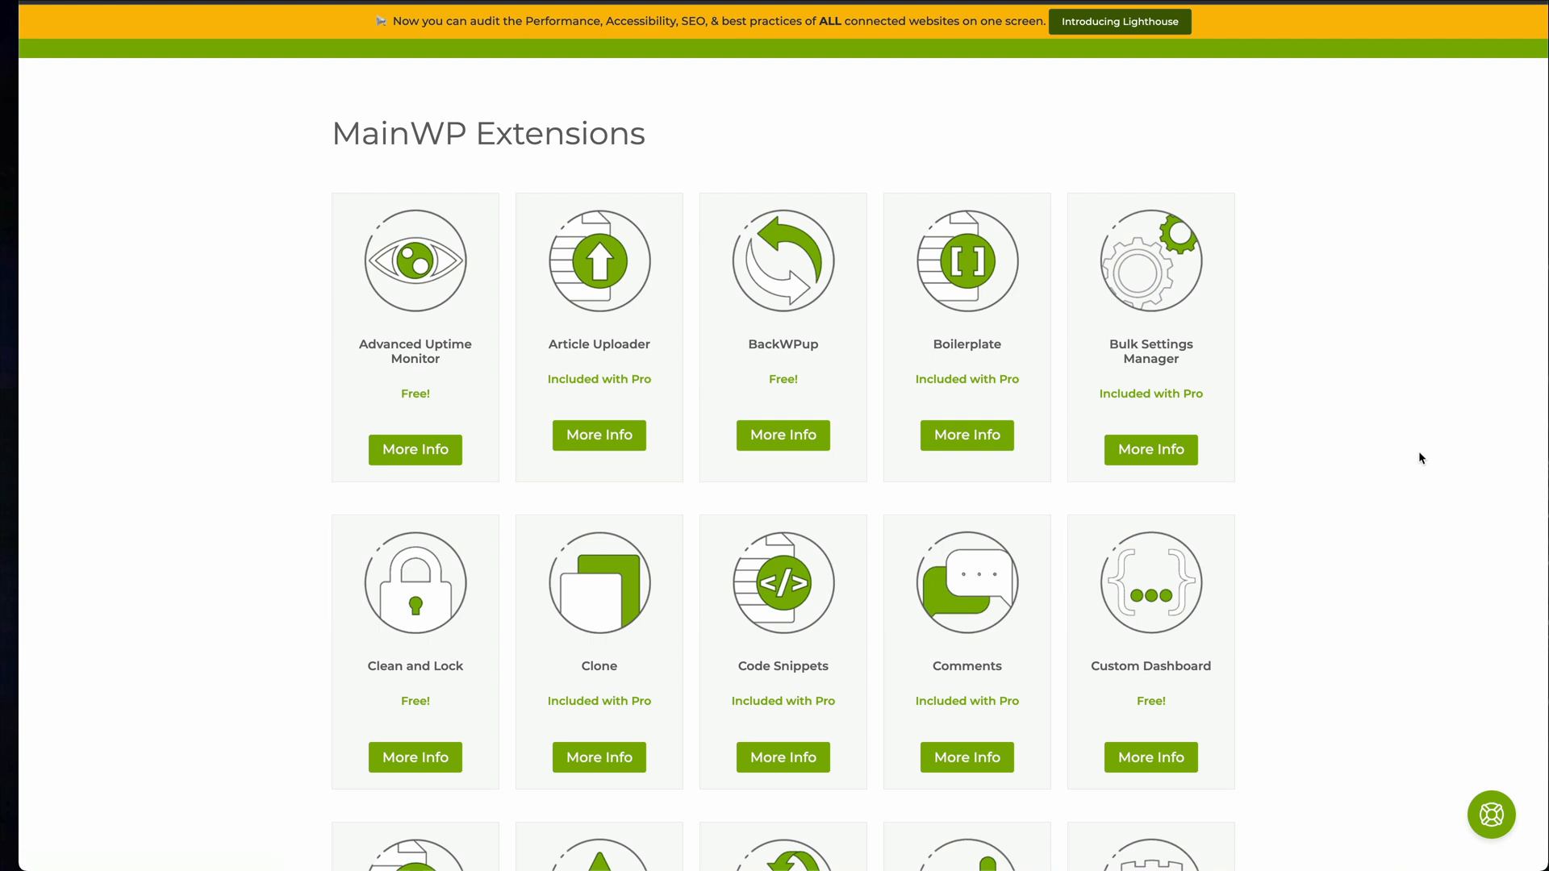
{"action": "scroll", "coordinate": [1420, 457], "scroll_direction": "down", "scroll_amount": 5}
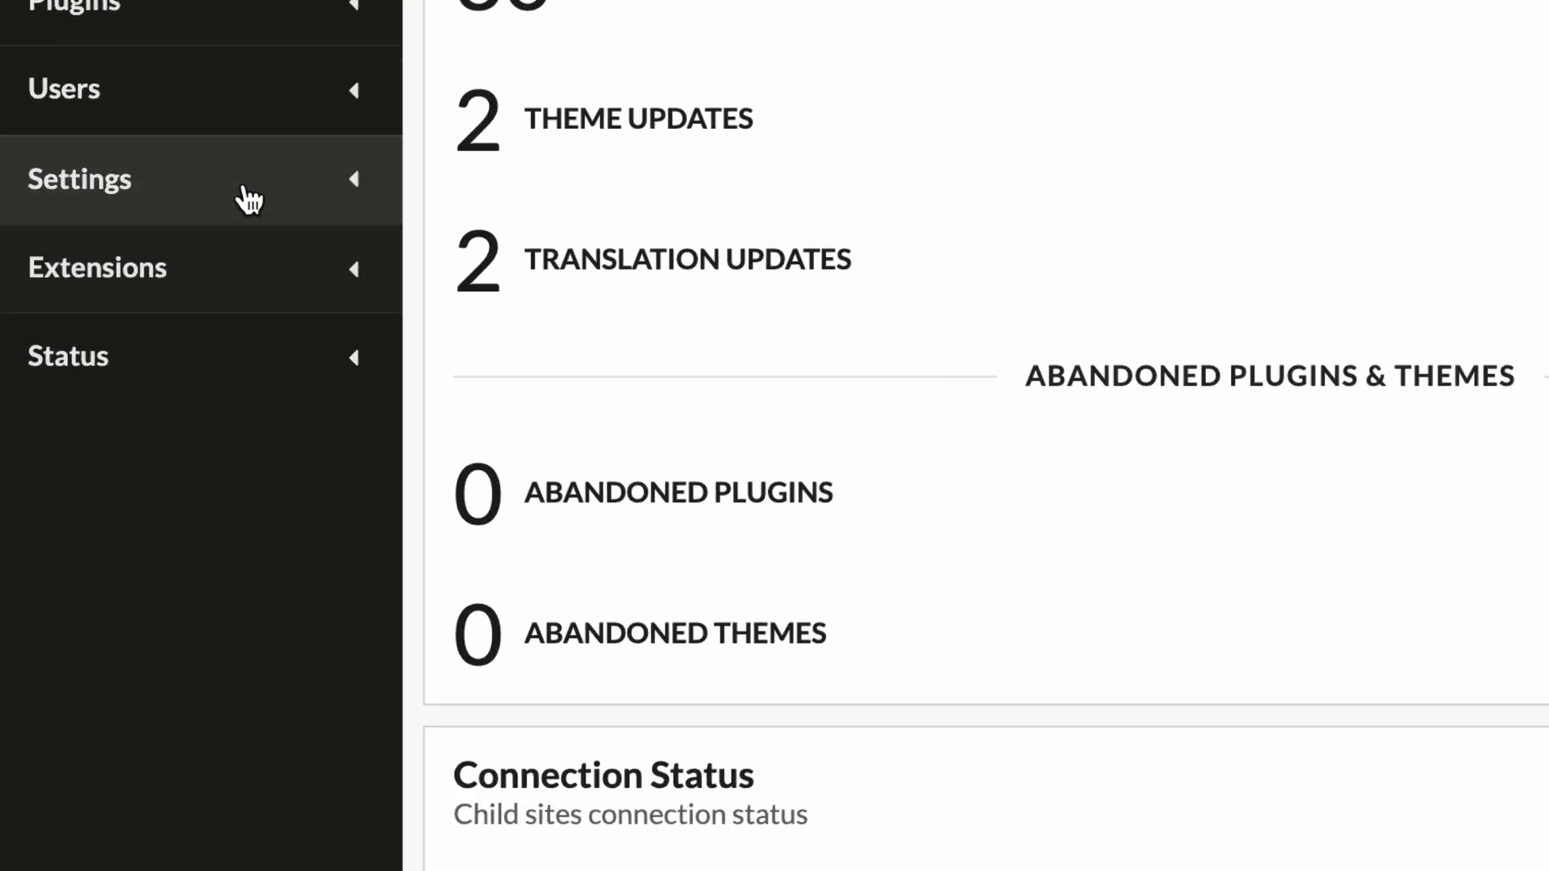
Step: Enable basic uptime monitoring in the MainWP general settings with the check interval set to Every hour
{"action": "left_click", "coordinate": [246, 197]}
{"action": "left_click", "coordinate": [151, 254]}
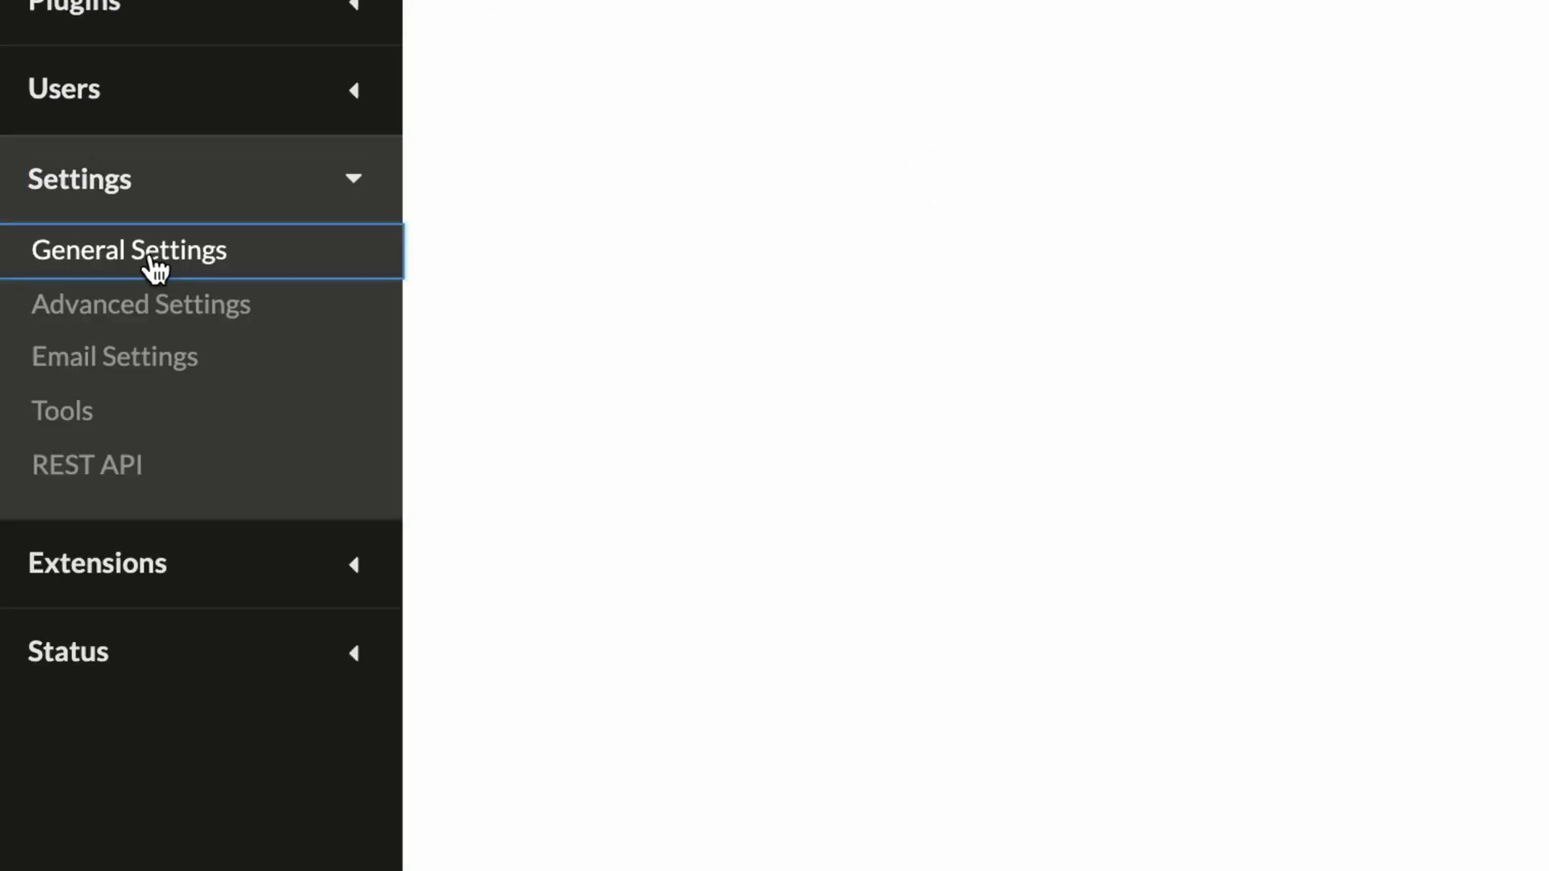
{"action": "scroll", "coordinate": [702, 798], "scroll_direction": "down", "scroll_amount": 2}
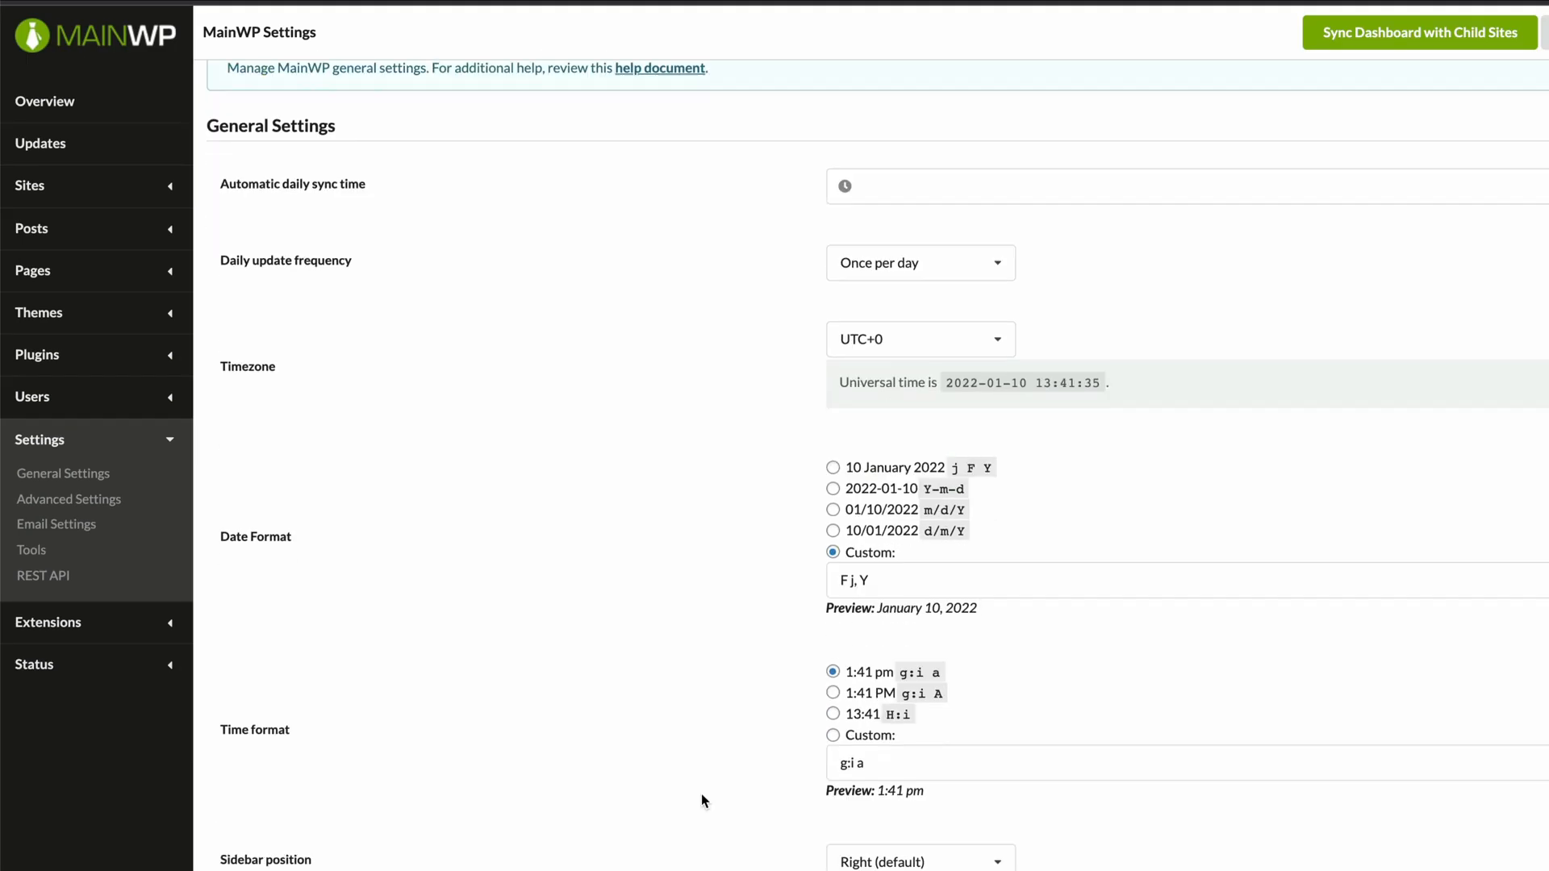
{"action": "scroll", "coordinate": [702, 799], "scroll_direction": "down", "scroll_amount": 10}
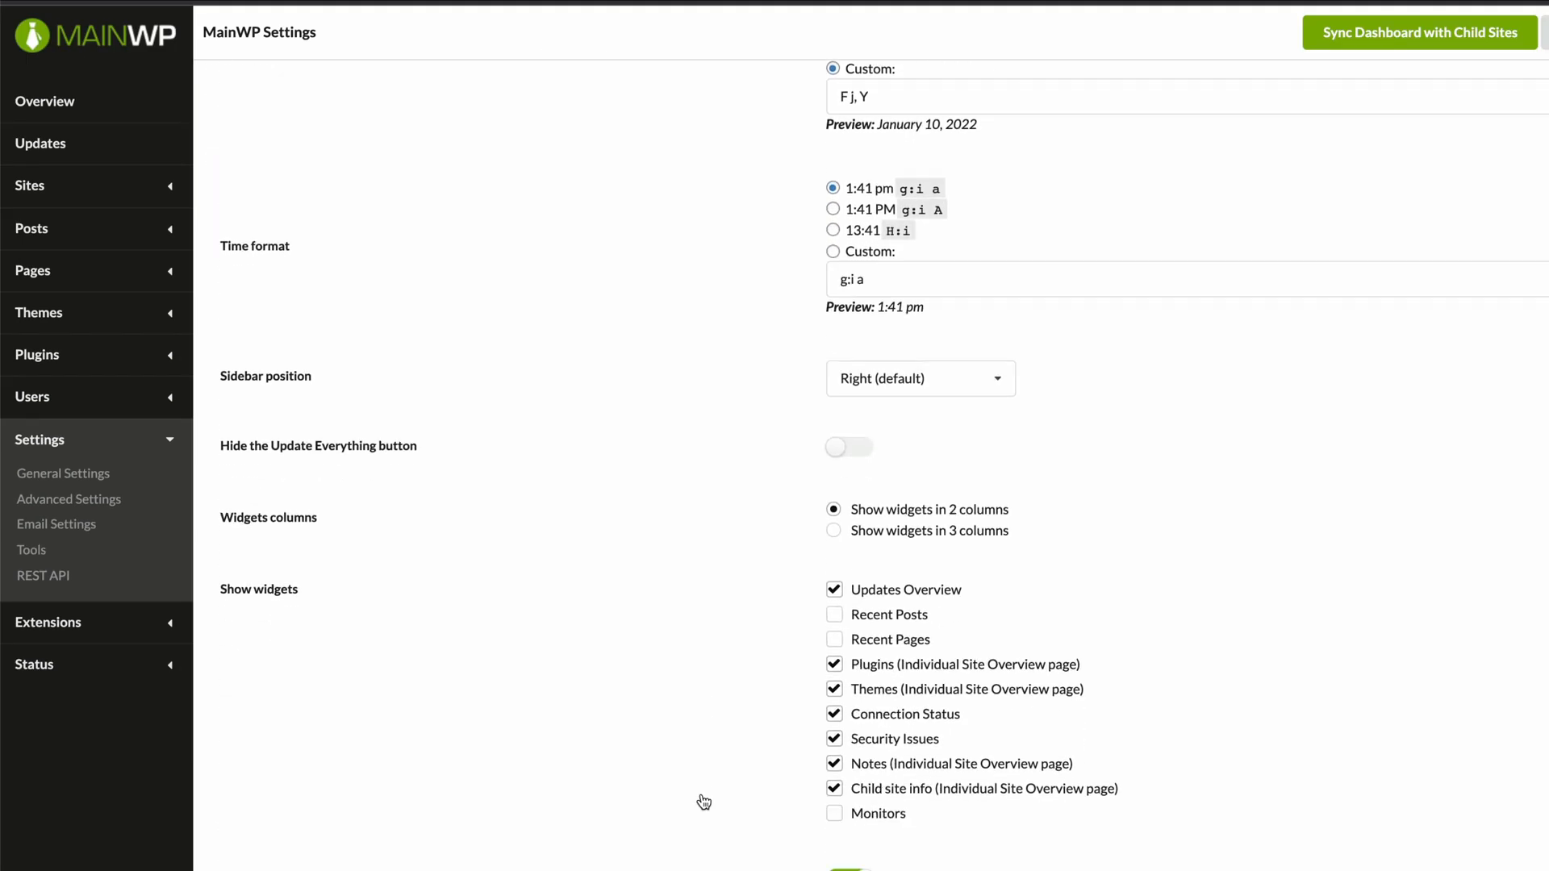
{"action": "scroll", "coordinate": [702, 798], "scroll_direction": "down", "scroll_amount": 7}
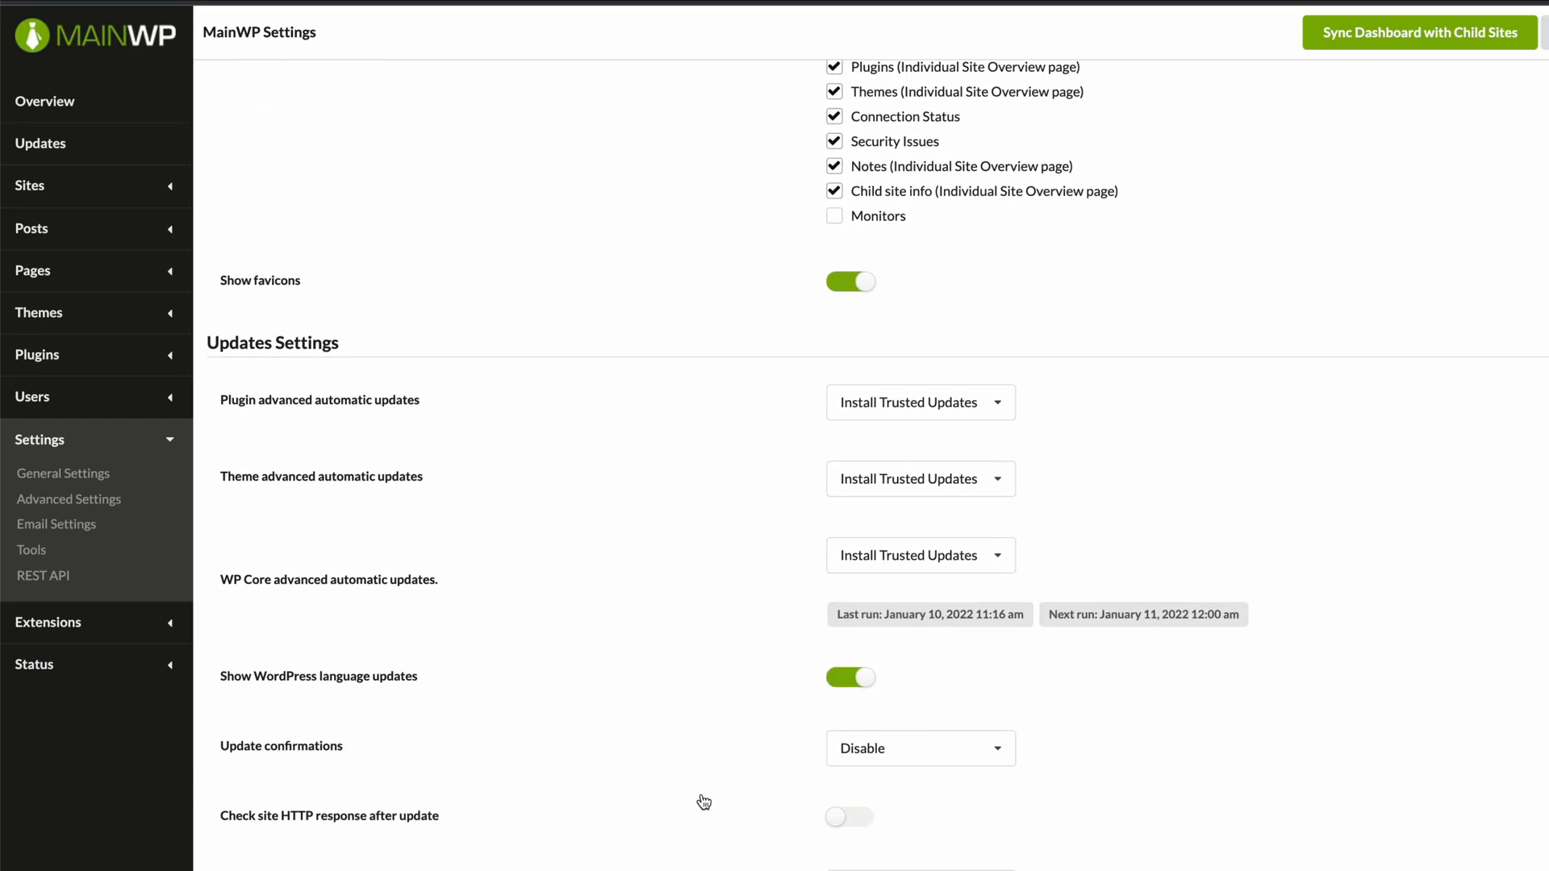
{"action": "scroll", "coordinate": [704, 801], "scroll_direction": "down", "scroll_amount": 3}
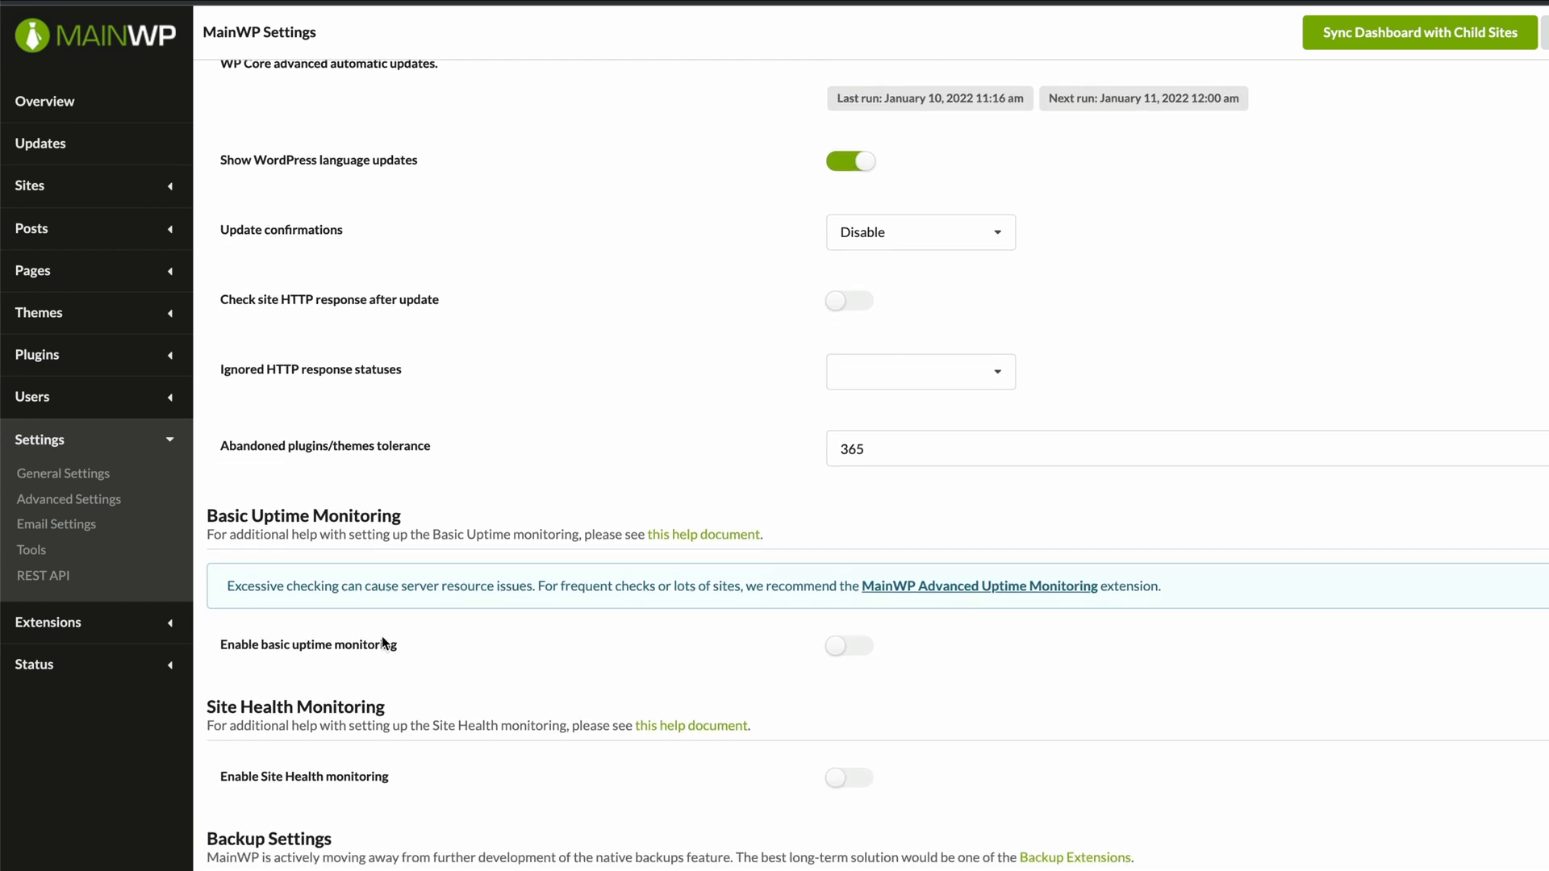
{"action": "left_click", "coordinate": [848, 646]}
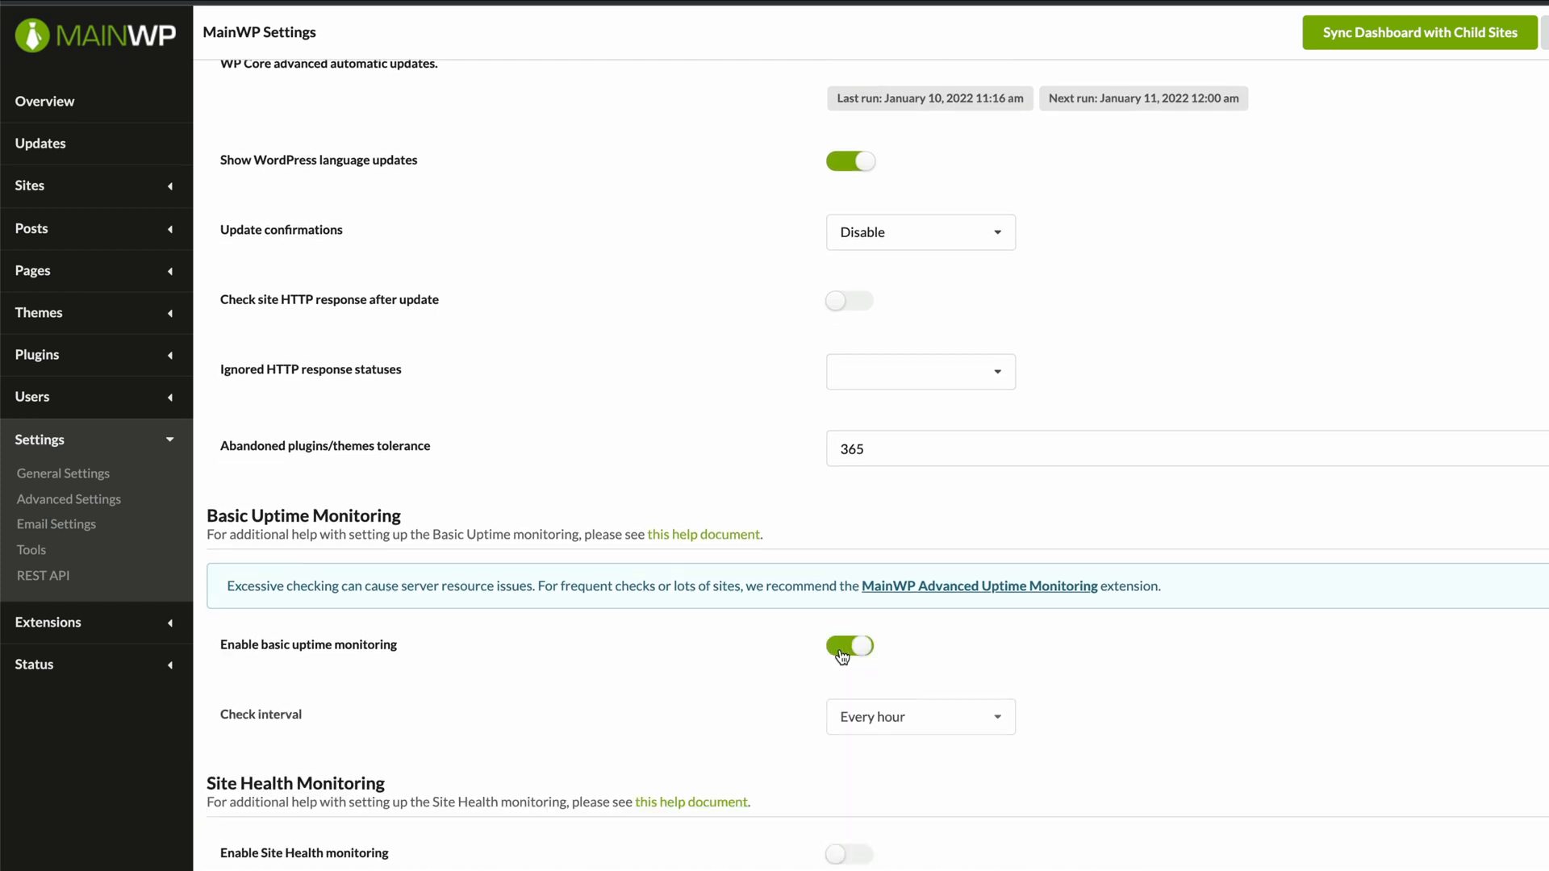
{"action": "left_click", "coordinate": [944, 726]}
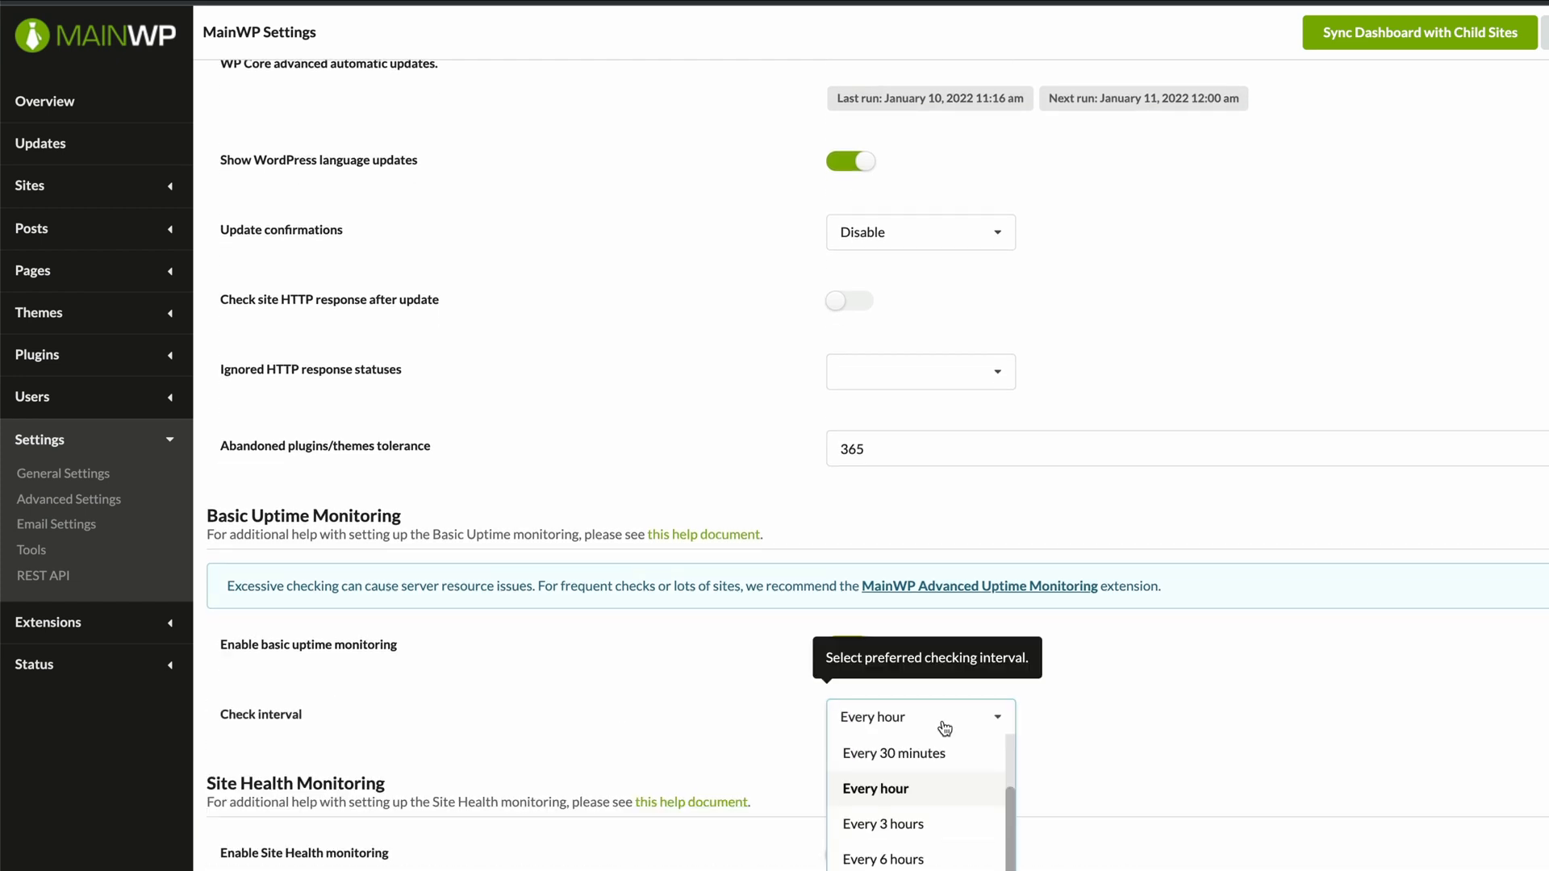
{"action": "left_click", "coordinate": [944, 787]}
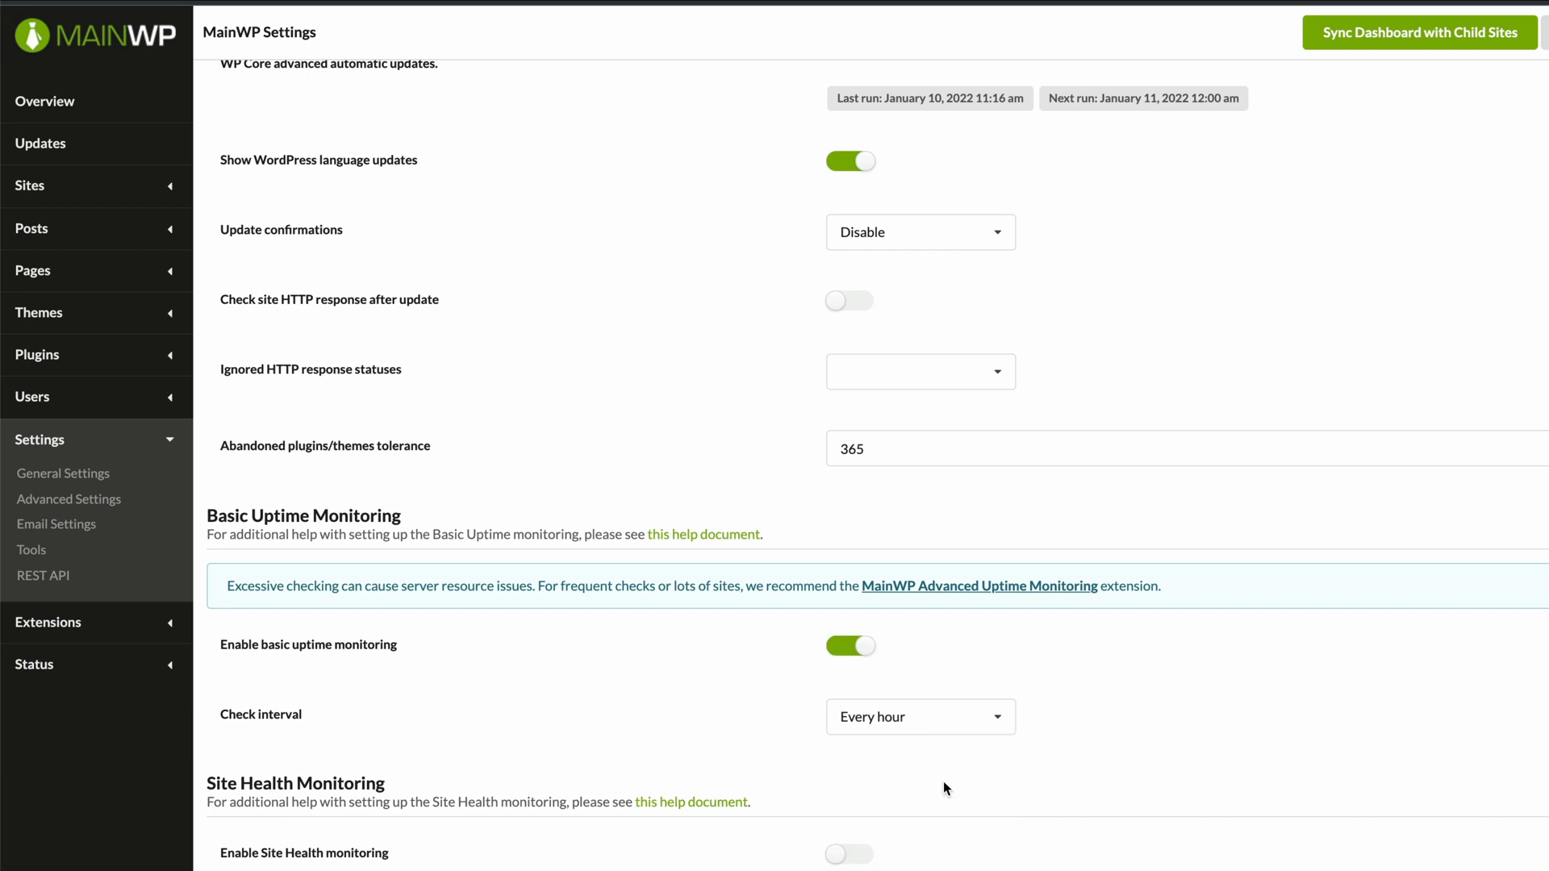